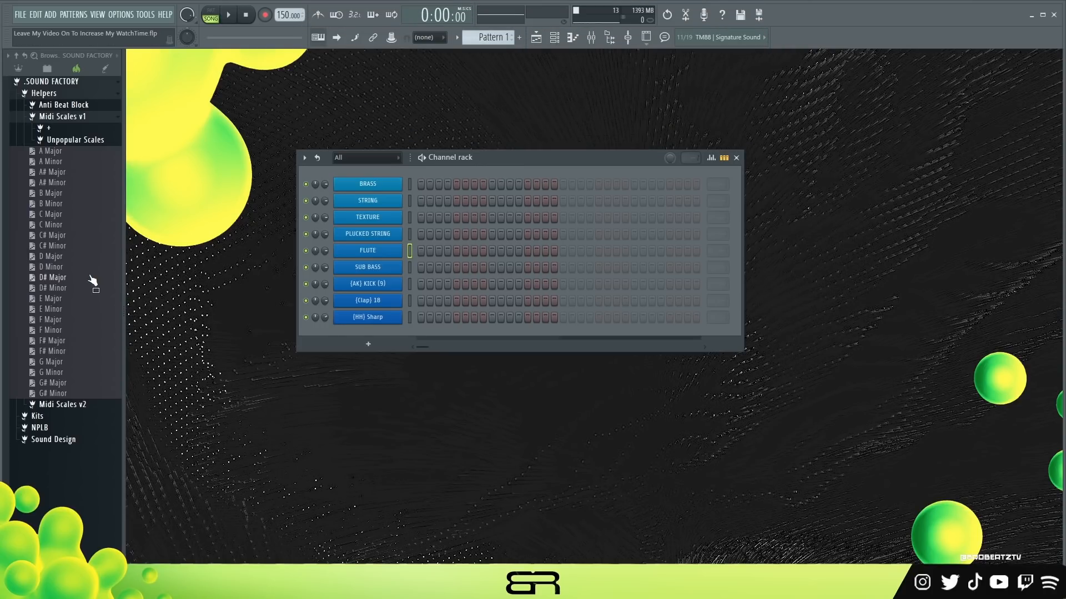
# Add the C Minor scale from Midi Scales v1 to the channel rack as a channel above BRASS.
pyautogui.moveTo(55, 225); pyautogui.dragTo(370, 173)
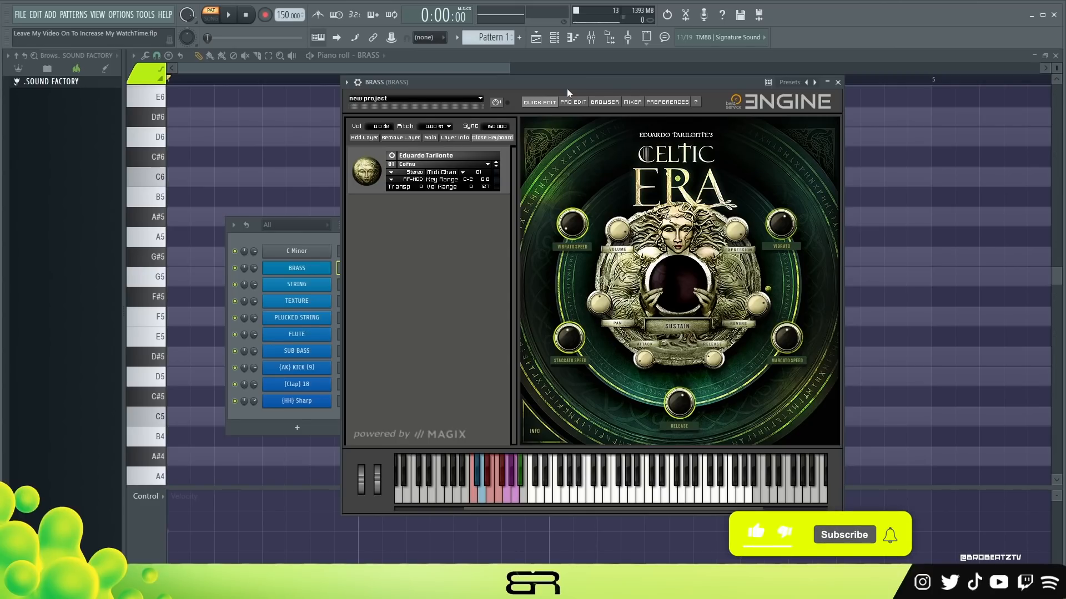
# Audition a few notes on the BRASS instrument's keyboard and close its window and the channel rack.
pyautogui.click(621, 487)
pyautogui.click(644, 488)
pyautogui.click(673, 487)
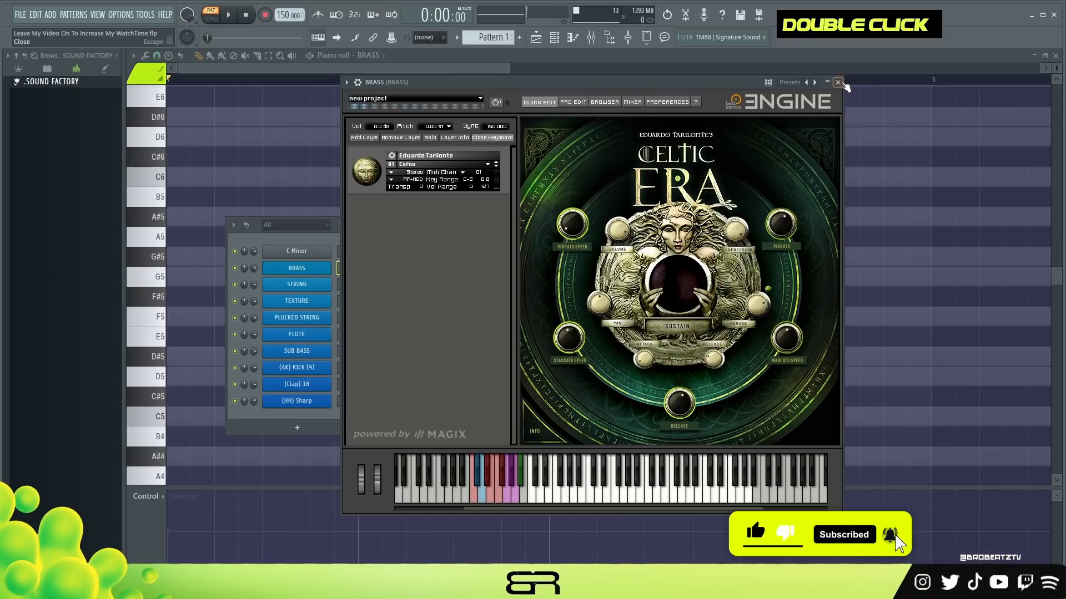
pyautogui.click(838, 82)
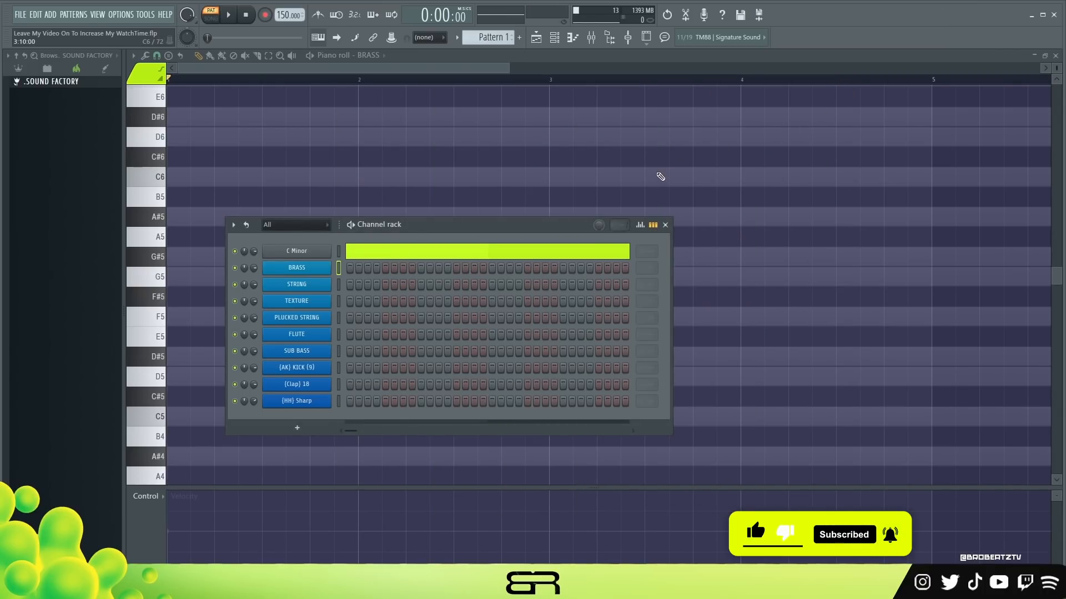
pyautogui.click(665, 224)
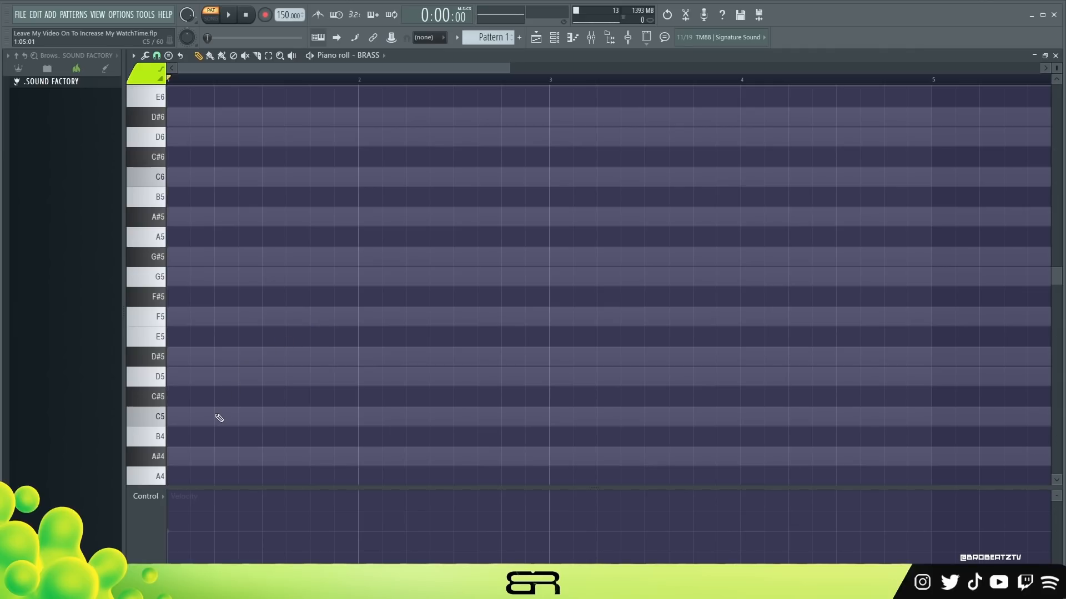
# Place a short C5 note at the start of each of bars 1 to 4 in the BRASS piano roll.
pyautogui.click(196, 418)
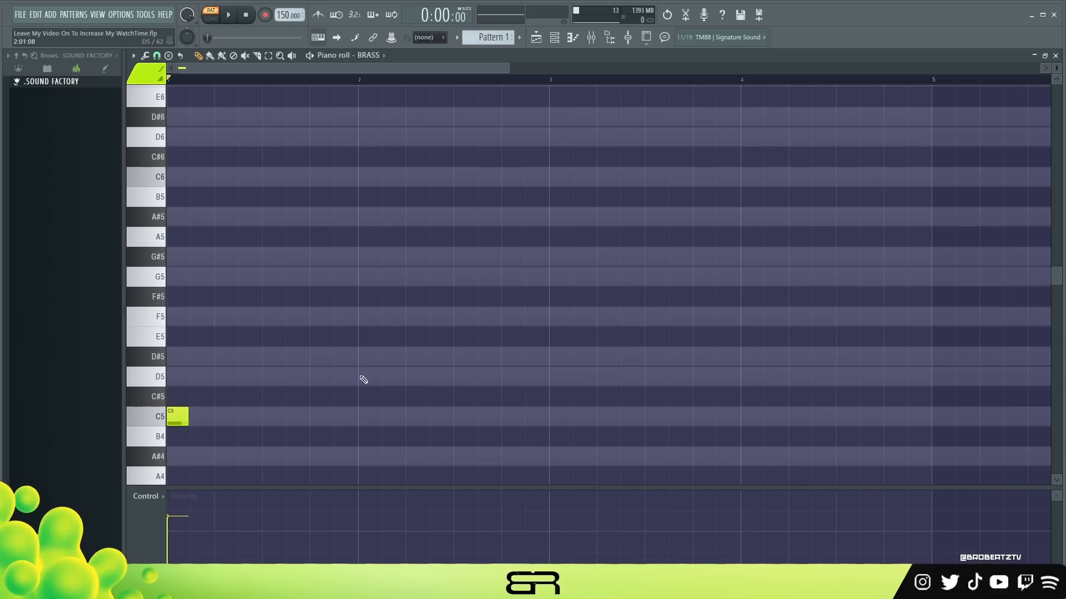
pyautogui.click(364, 416)
pyautogui.click(555, 416)
pyautogui.click(746, 417)
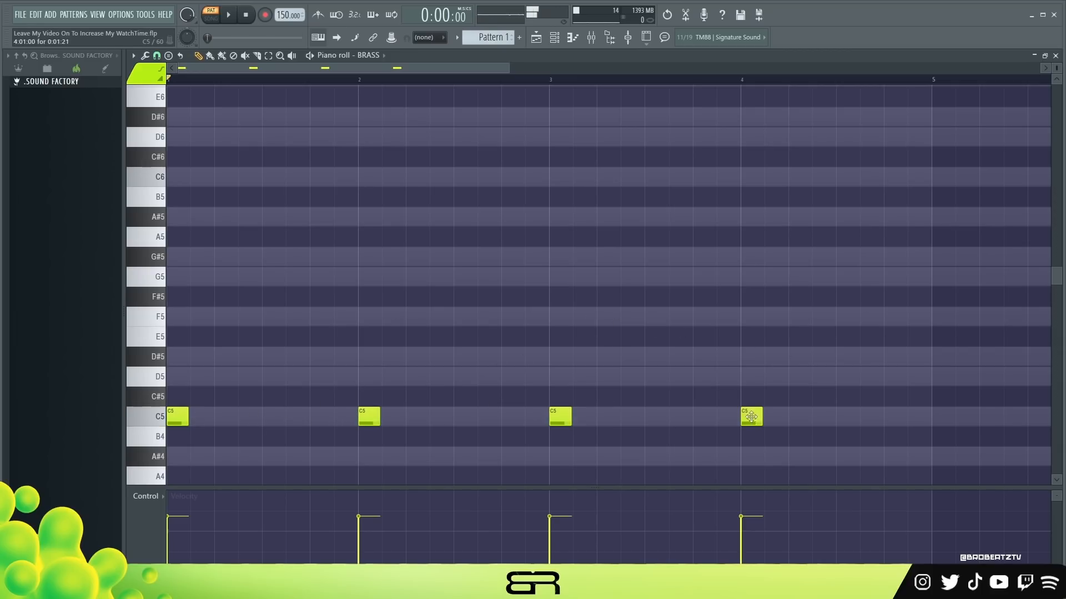
# Copy the four C5 notes up to D#5 and G5 to build chords at each bar start.
pyautogui.moveTo(907, 328); pyautogui.dragTo(180, 456)
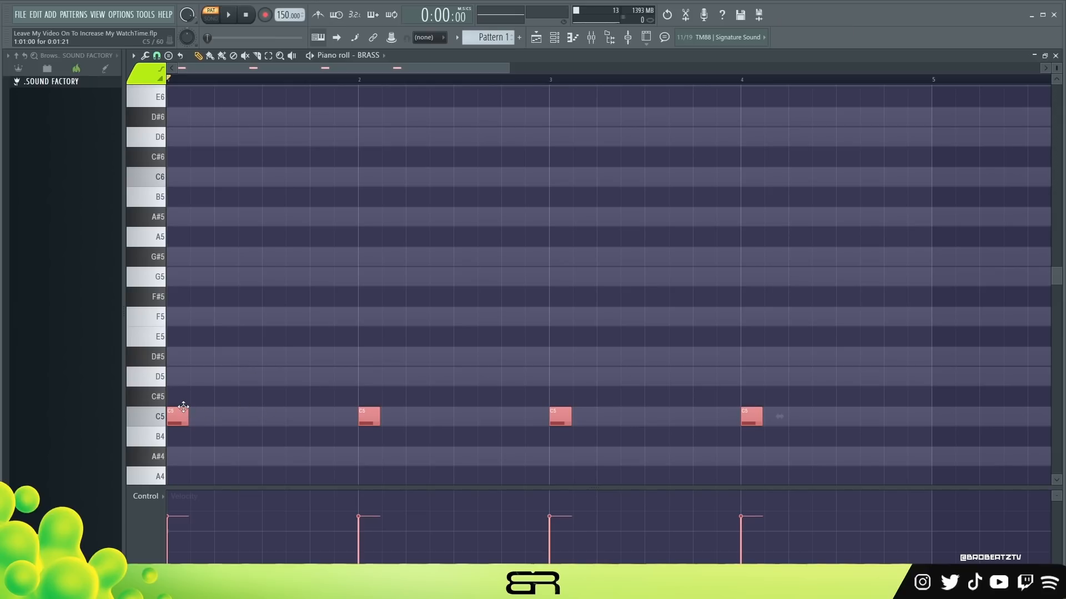
pyautogui.keyDown('shift'); pyautogui.moveTo(176, 417); pyautogui.dragTo(174, 277); pyautogui.keyUp('shift')
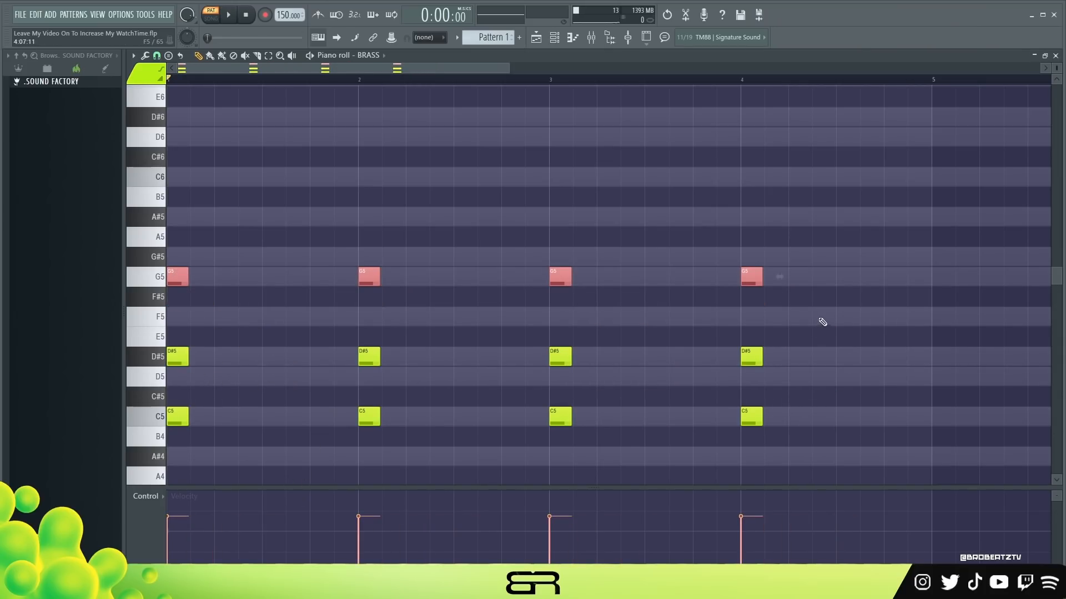
# Delete the four G5 notes from the bar-start chords.
pyautogui.rightClick(751, 277)
pyautogui.rightClick(560, 277)
pyautogui.rightClick(369, 277)
pyautogui.rightClick(178, 277)
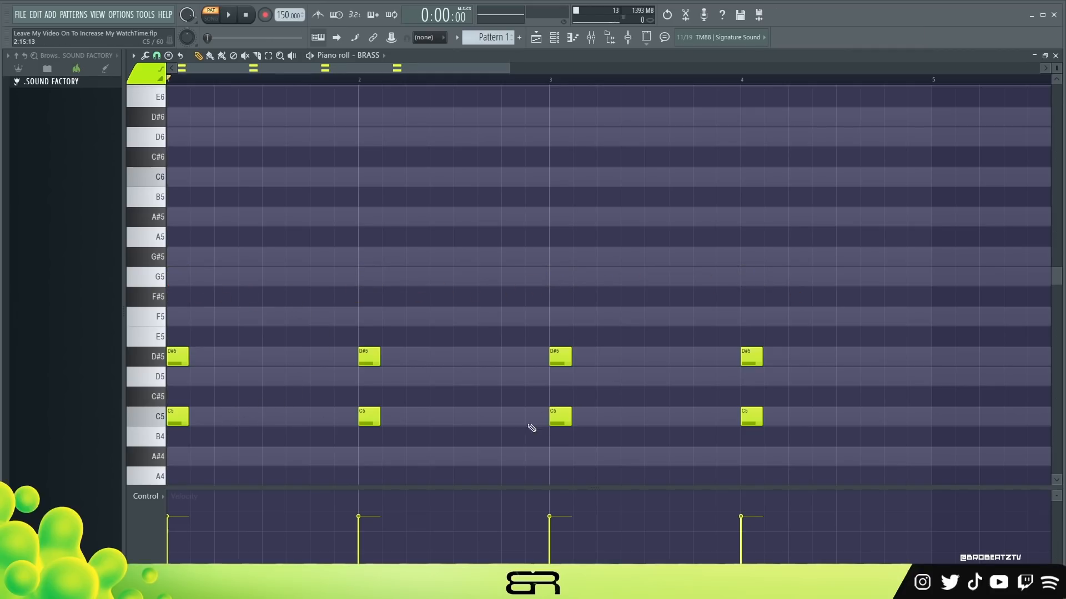
# Play back the BRASS pattern and stop it.
pyautogui.press('space')
pyautogui.press('space')
pyautogui.press('space')
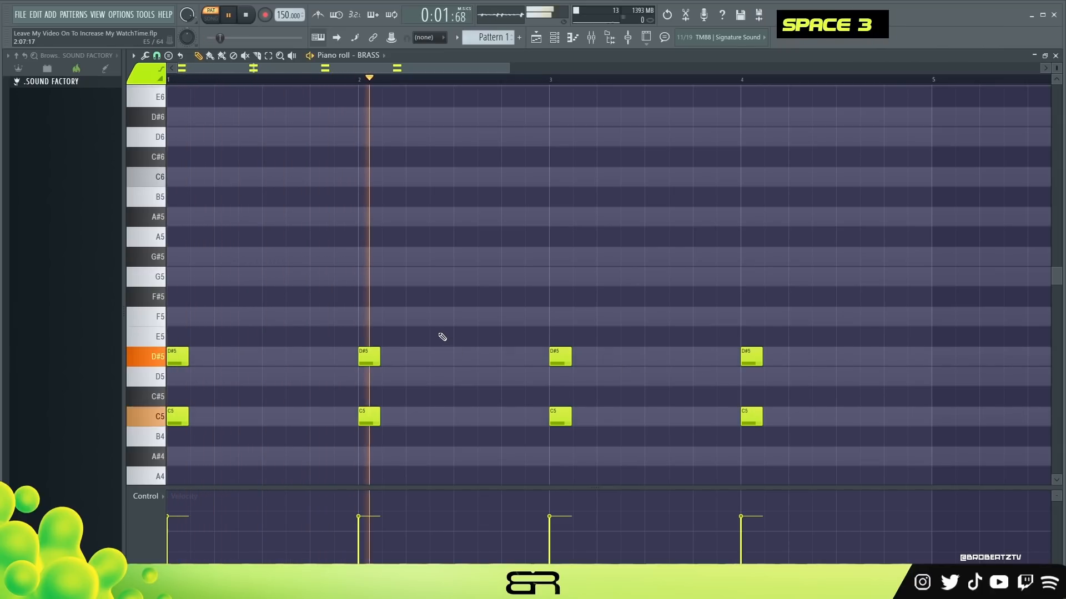
pyautogui.press('space')
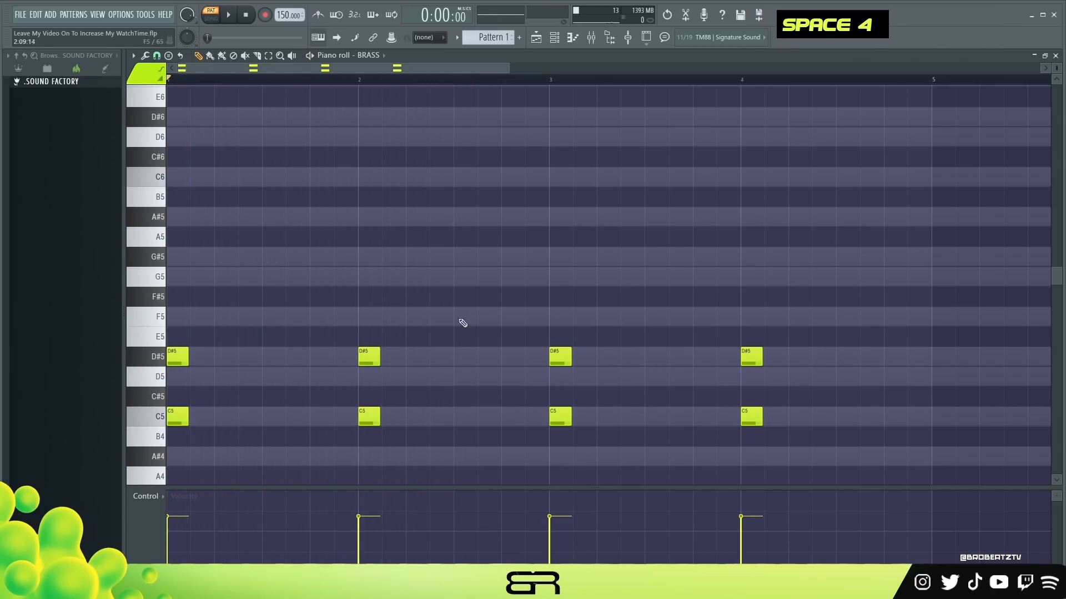
# Duplicate all C5 and D#5 notes half a bar to the right and play back the pattern.
pyautogui.rightClick(257, 359)
pyautogui.hotkey('ctrl', 'a')
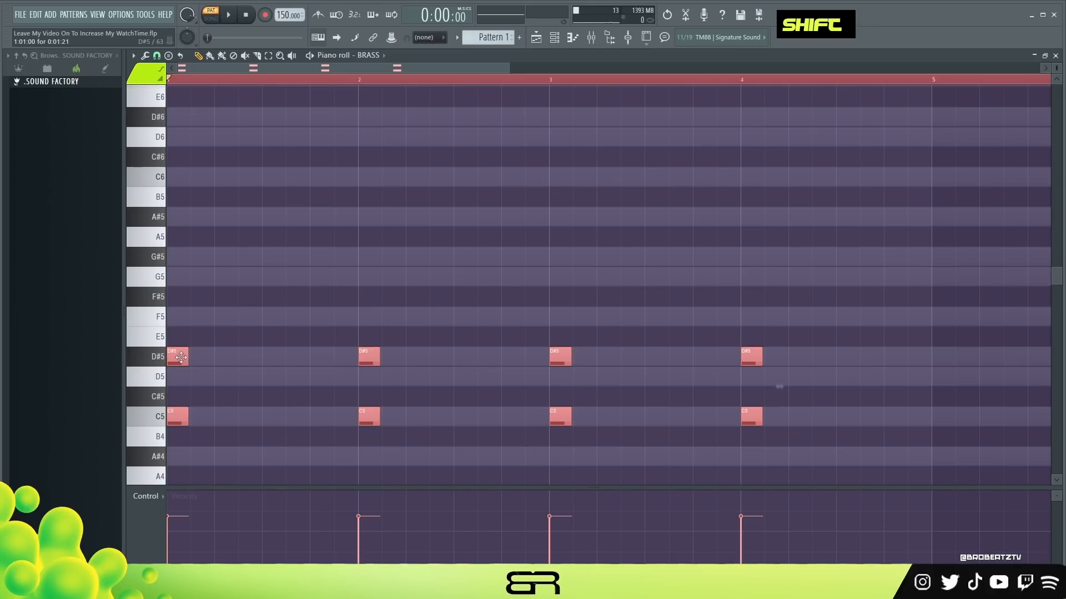
pyautogui.moveTo(181, 358); pyautogui.dragTo(276, 358)
pyautogui.rightClick(316, 309)
pyautogui.press('space')
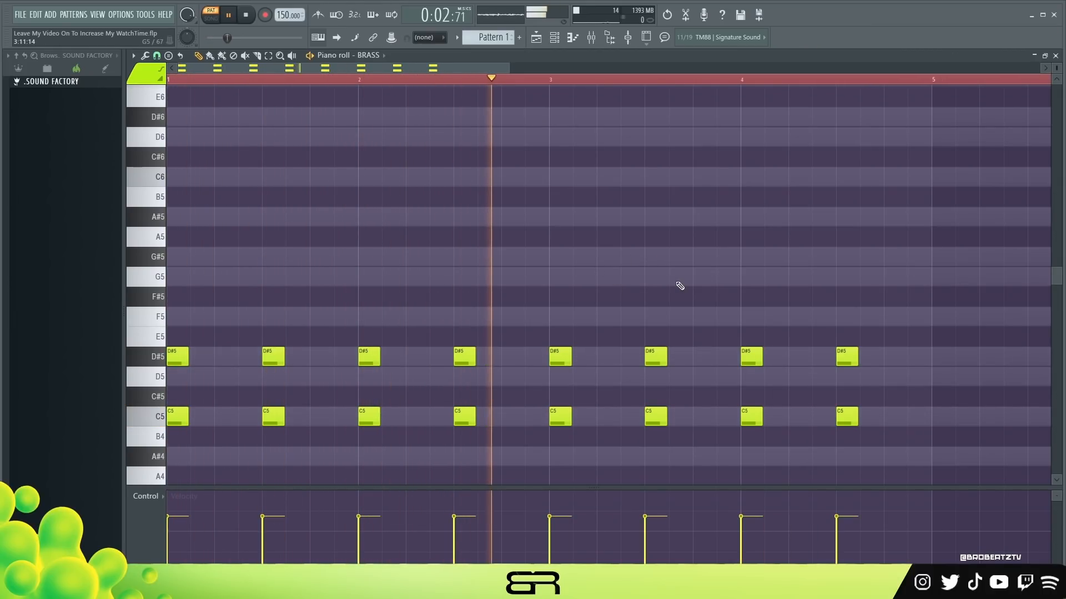
pyautogui.press('space')
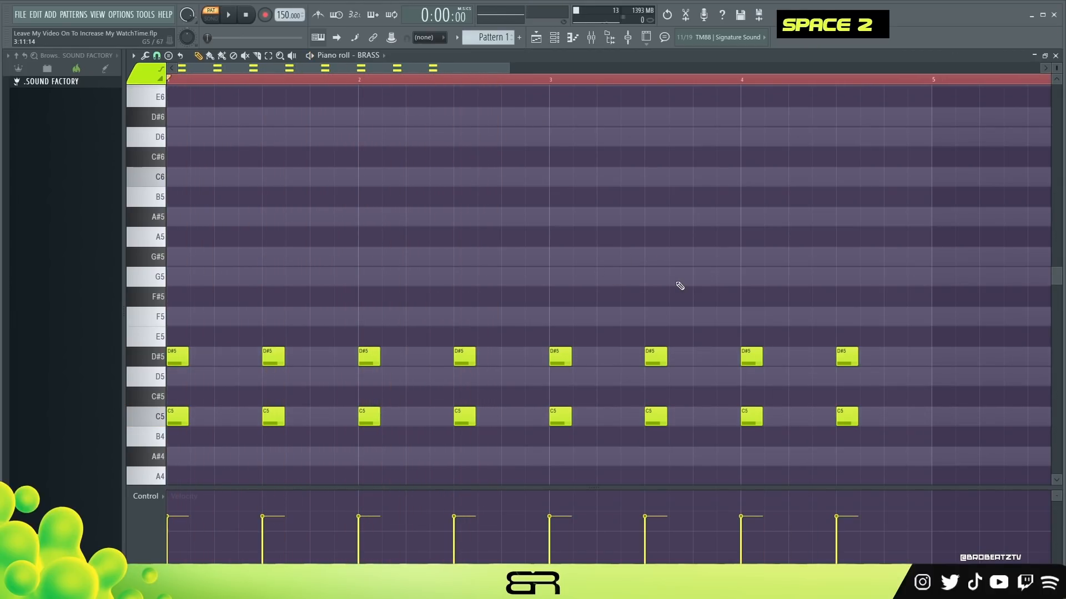
# Transpose all notes up three semitones and back down three semitones.
pyautogui.rightClick(404, 272)
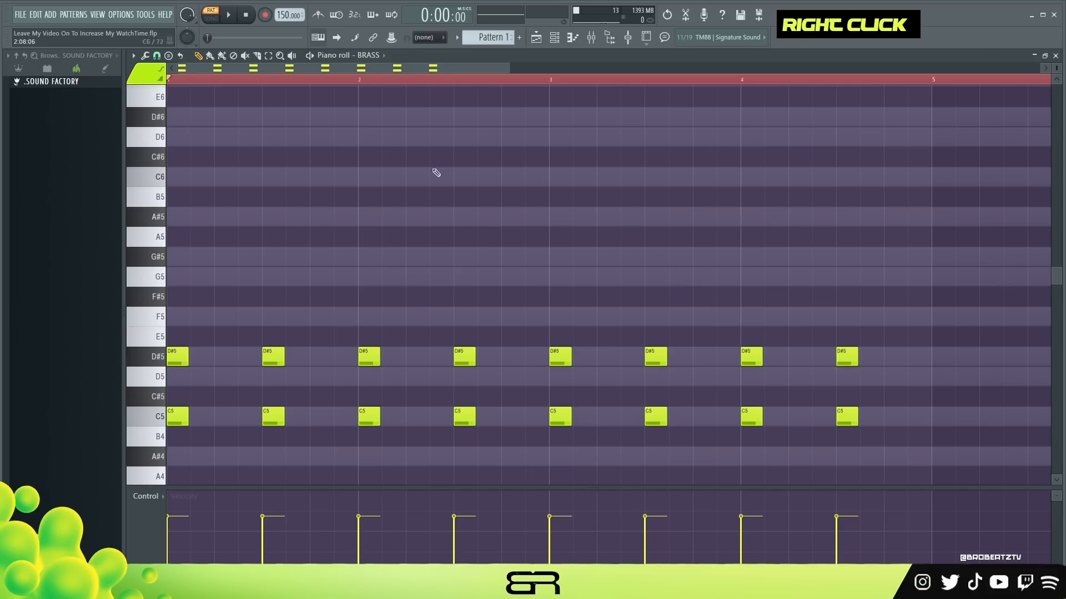
pyautogui.doubleClick(341, 81)
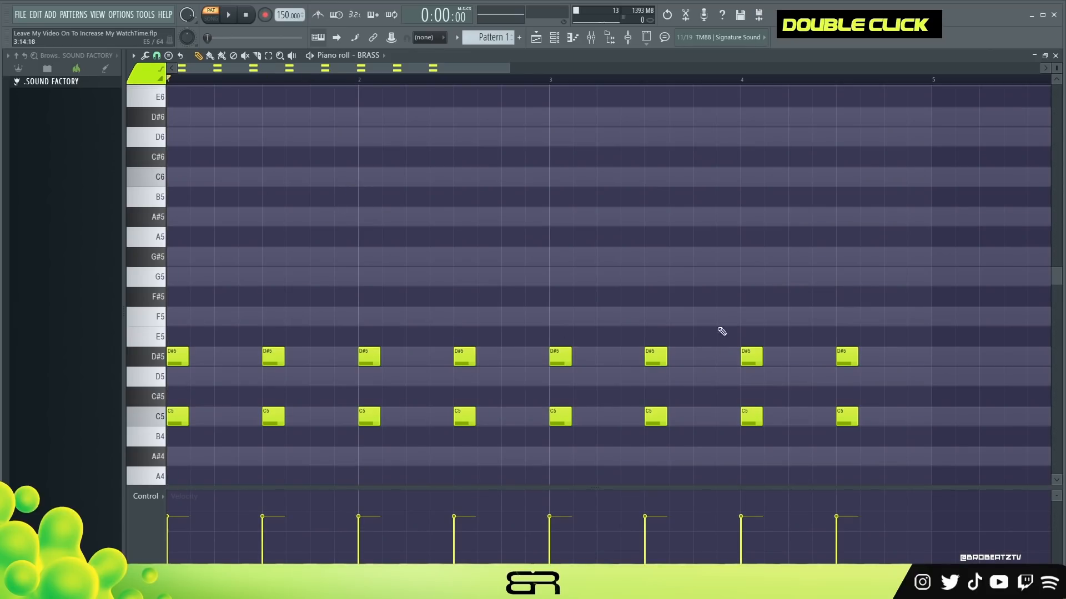
pyautogui.press('ctrl')
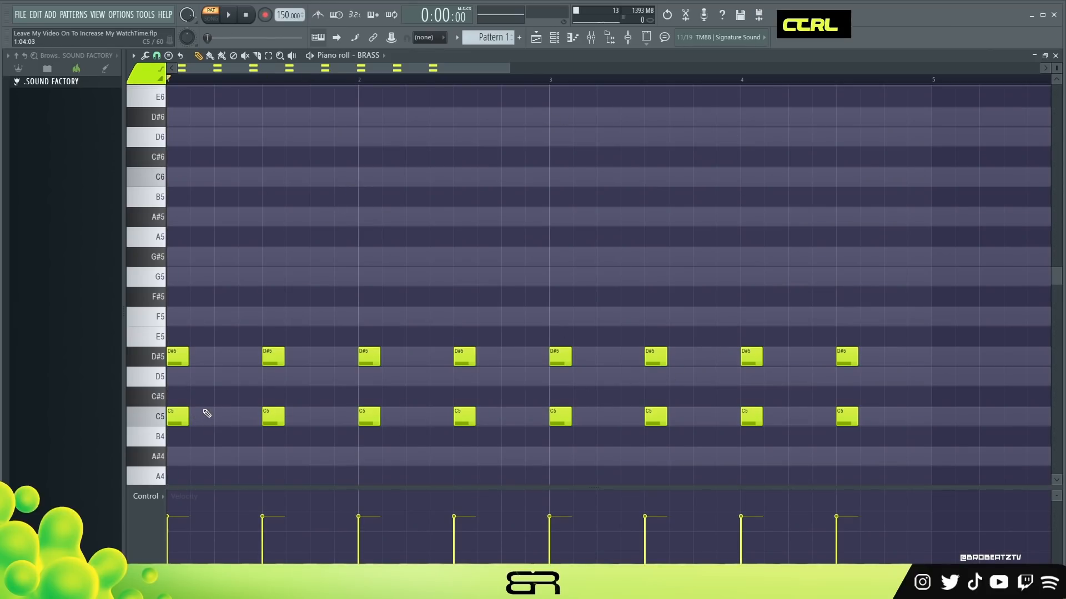
pyautogui.hotkey('ctrl', 'a')
pyautogui.hotkey('shift', 'Up')
pyautogui.hotkey('shift', 'Up')
pyautogui.hotkey('shift', 'Up')
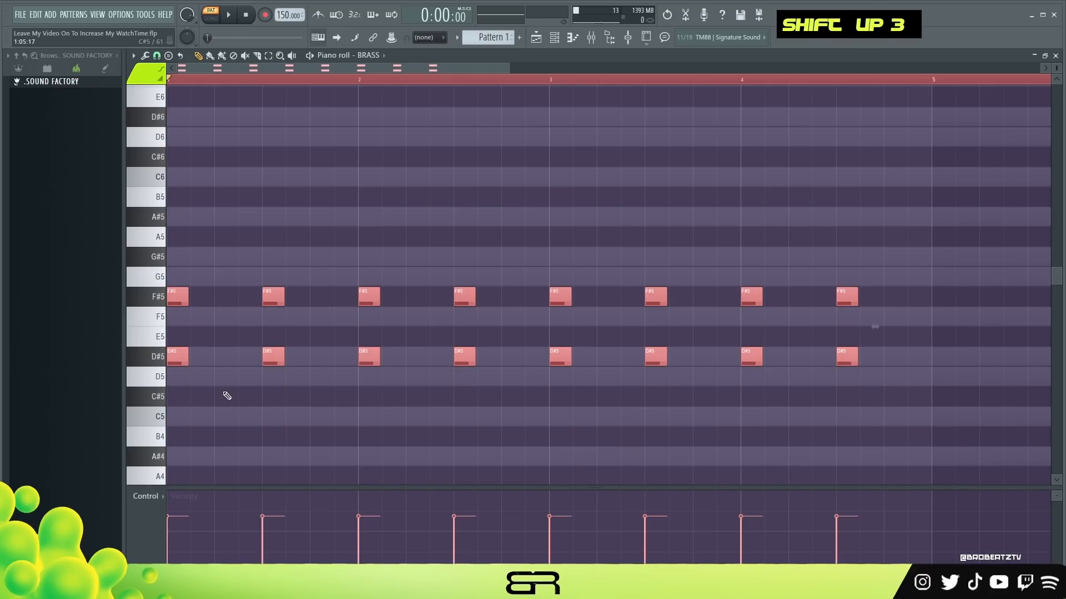
pyautogui.hotkey('shift', 'Down')
pyautogui.hotkey('shift', 'Down')
pyautogui.hotkey('shift', 'Down')
pyautogui.rightClick(199, 385)
# Copy the C5 notes at the start of bars 1 to 4 up one octave to C6 and play the result.
pyautogui.keyDown('ctrl'); pyautogui.click(178, 418); pyautogui.keyUp('ctrl')
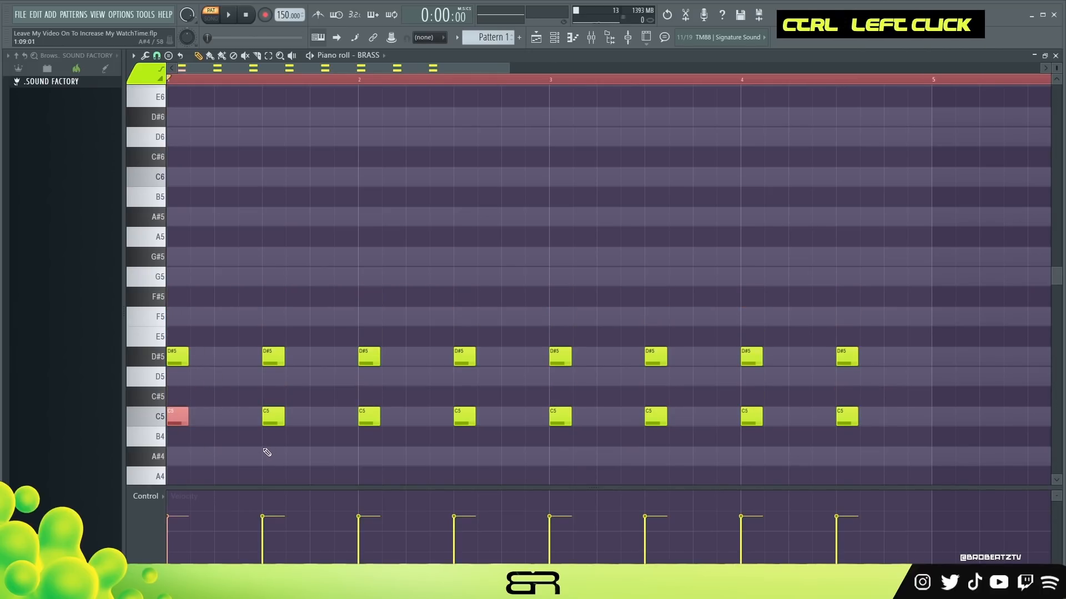
pyautogui.keyDown('ctrl'); pyautogui.keyDown('shift'); pyautogui.click(369, 417); pyautogui.keyUp('shift'); pyautogui.keyUp('ctrl')
pyautogui.keyDown('ctrl'); pyautogui.keyDown('shift'); pyautogui.click(560, 416); pyautogui.keyUp('shift'); pyautogui.keyUp('ctrl')
pyautogui.keyDown('ctrl'); pyautogui.keyDown('shift'); pyautogui.click(751, 416); pyautogui.keyUp('shift'); pyautogui.keyUp('ctrl')
pyautogui.keyDown('shift'); pyautogui.click(564, 417); pyautogui.keyUp('shift')
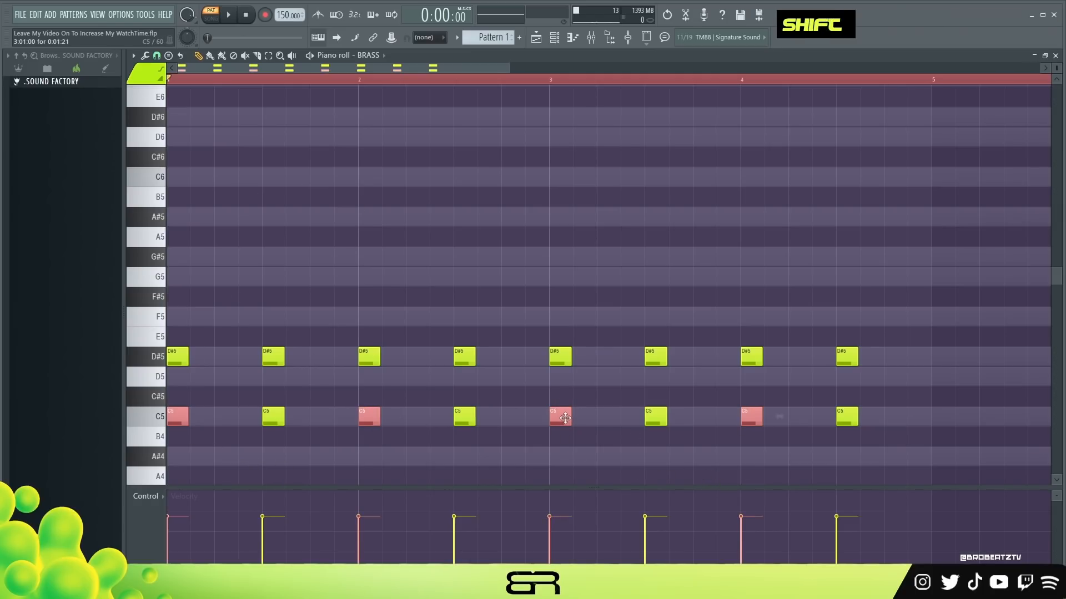
pyautogui.hotkey('ctrl', 'Up')
pyautogui.press('space')
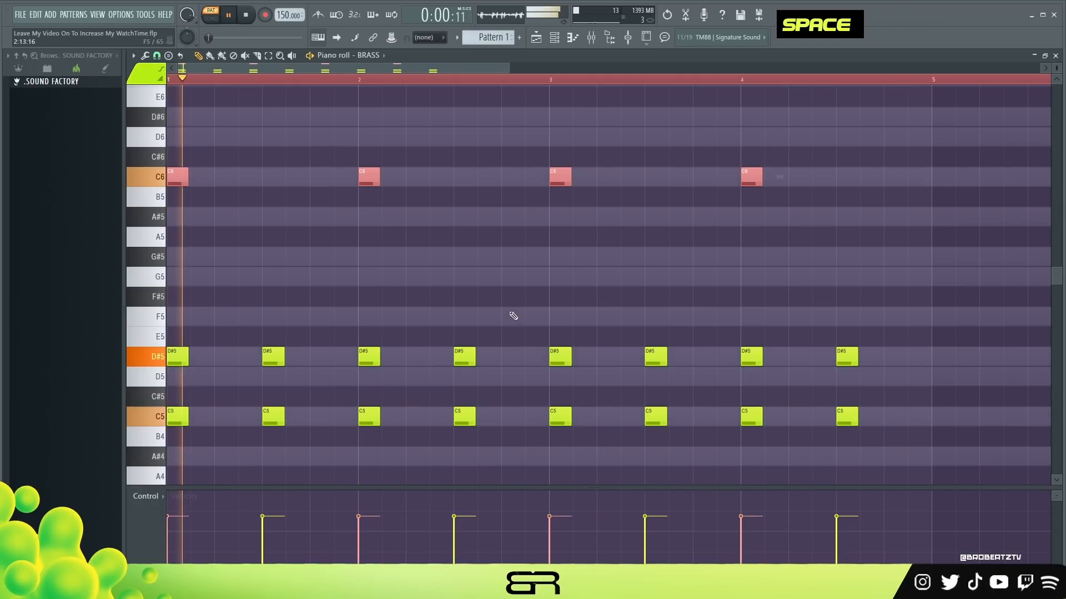
pyautogui.rightClick(544, 282)
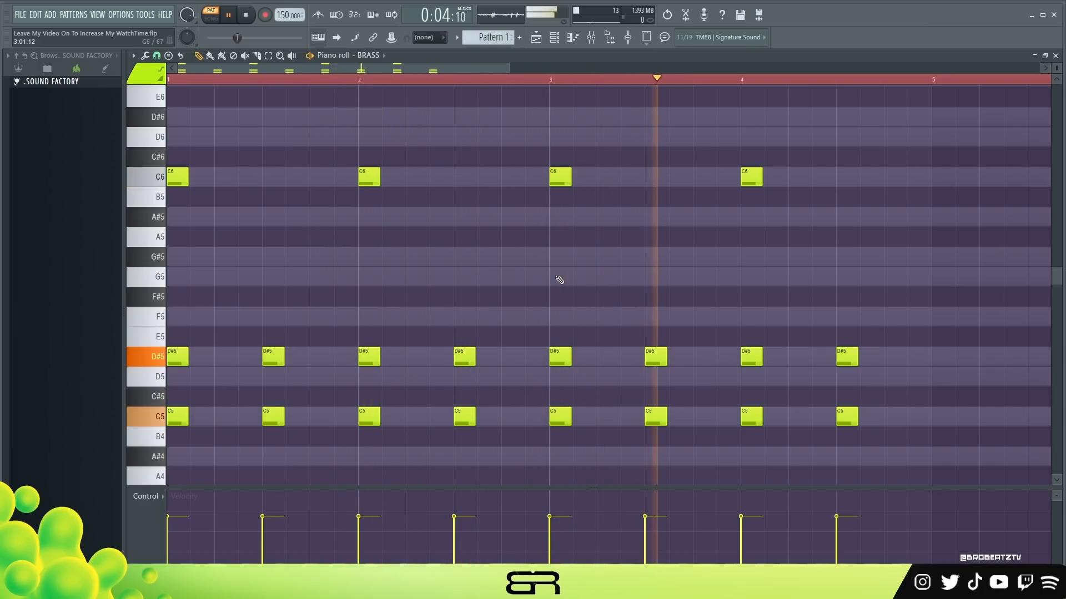
pyautogui.press('space')
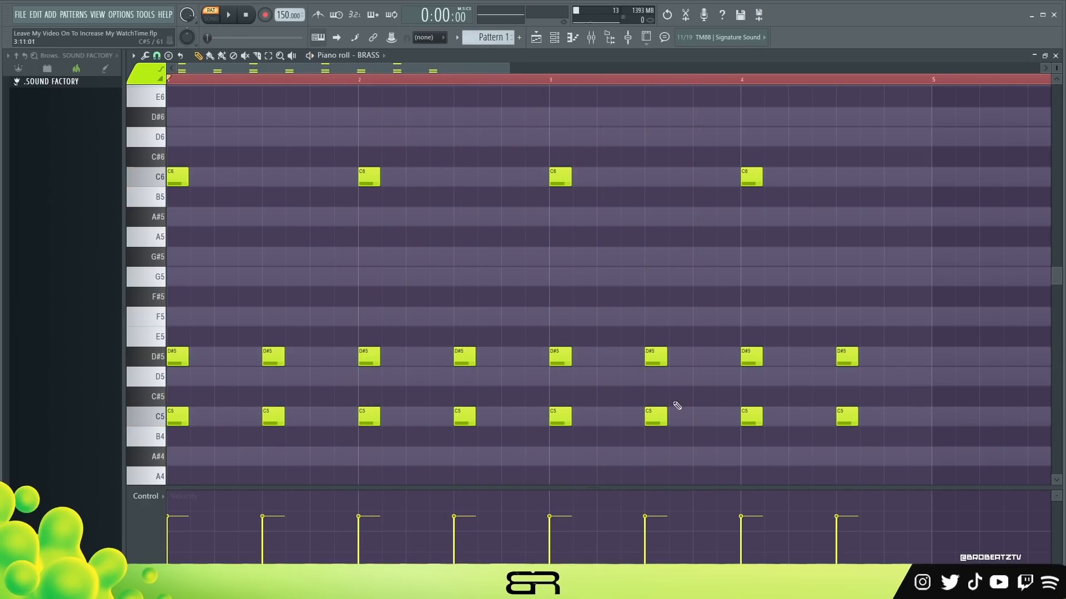
# Copy the mid-bar D#5 notes of bars 2 and 4 up to G5, lengthen the copies to half a bar, and play the pattern.
pyautogui.moveTo(448, 147); pyautogui.dragTo(547, 305)
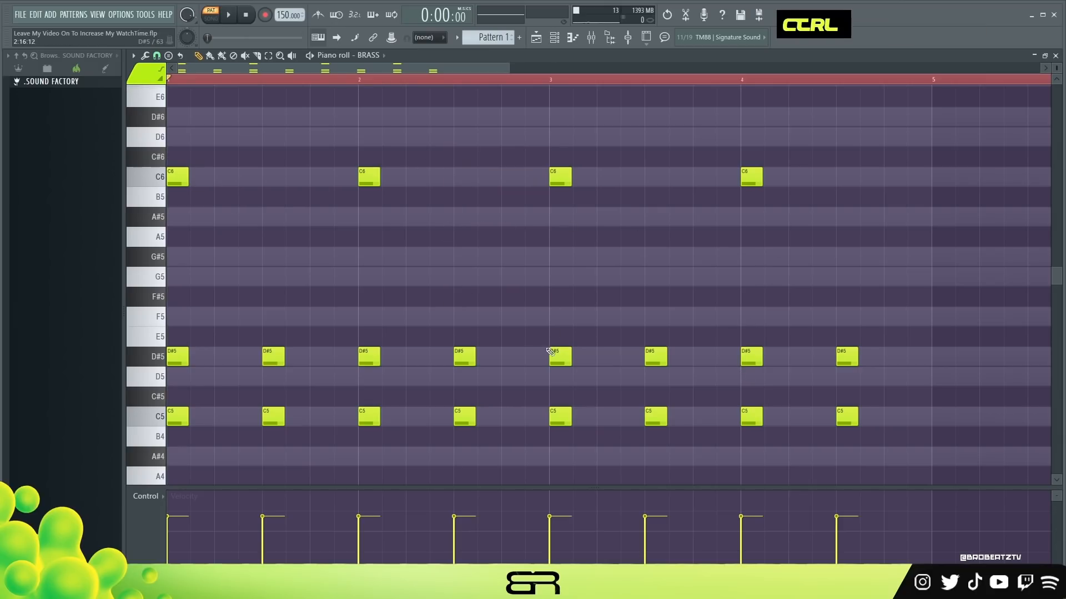
pyautogui.keyDown('ctrl'); pyautogui.click(465, 356); pyautogui.keyUp('ctrl')
pyautogui.moveTo(465, 357); pyautogui.dragTo(464, 274)
pyautogui.keyDown('shift'); pyautogui.click(849, 355); pyautogui.keyUp('shift')
pyautogui.moveTo(849, 355)
pyautogui.mouseDown()
pyautogui.moveTo(849, 276)
pyautogui.moveTo(460, 306)
pyautogui.moveTo(547, 280)
pyautogui.mouseUp()
pyautogui.click(602, 244)
pyautogui.press('space')
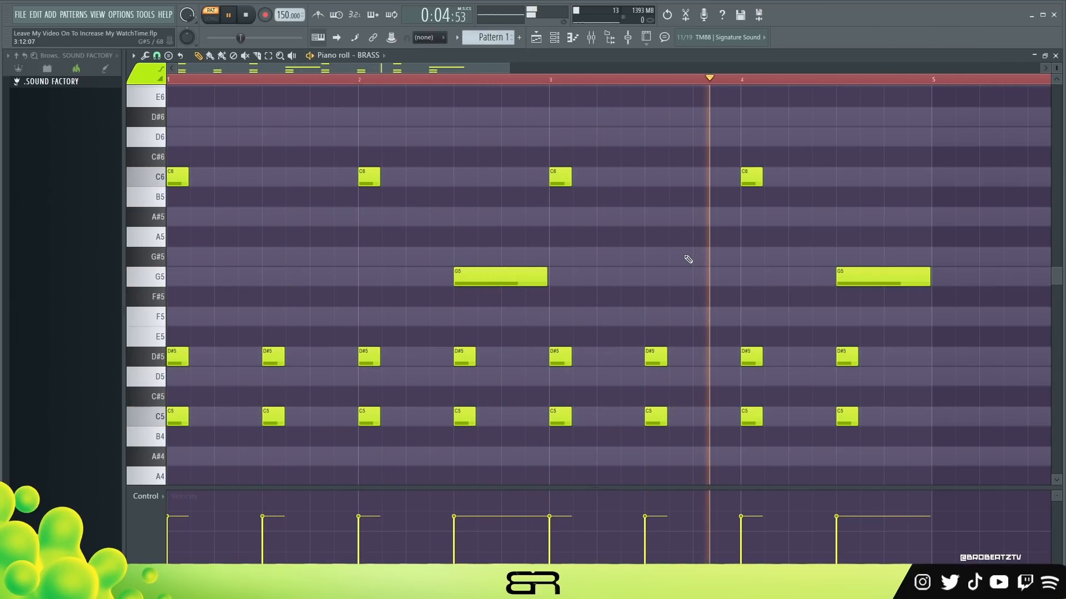
pyautogui.press('space')
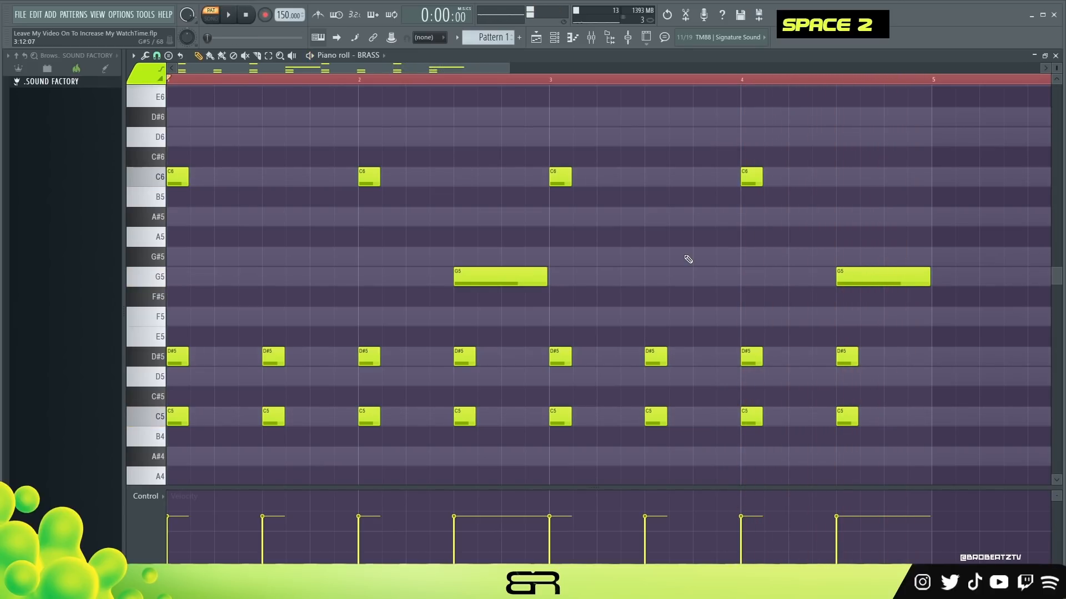
# Lower the D#5 note in the middle of each of the four bars to D5 and play back the pattern.
pyautogui.rightClick(501, 298)
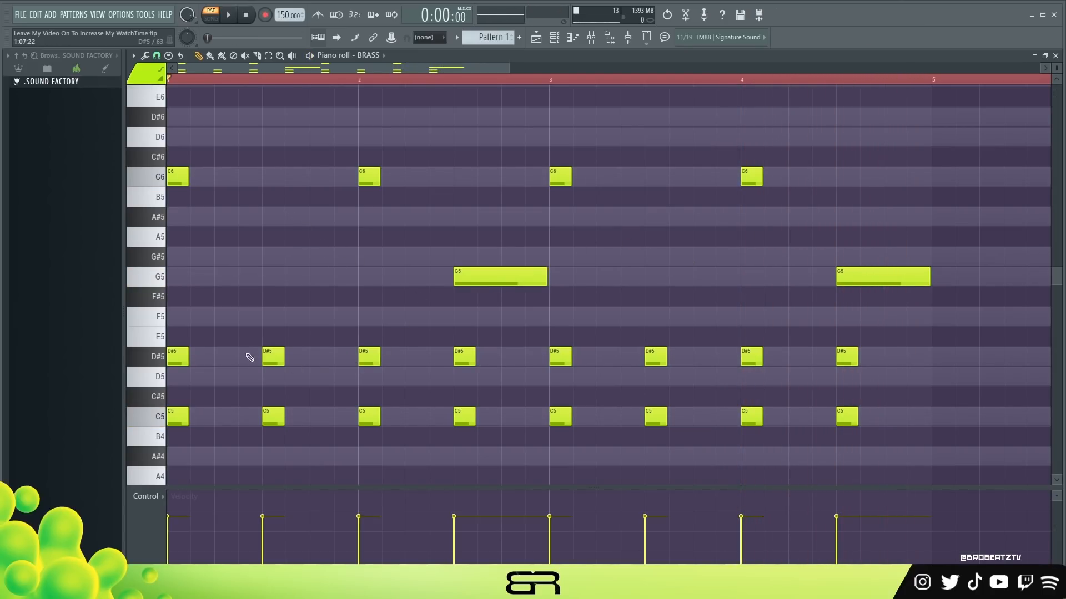
pyautogui.moveTo(245, 329); pyautogui.dragTo(282, 374)
pyautogui.moveTo(434, 343); pyautogui.dragTo(492, 371)
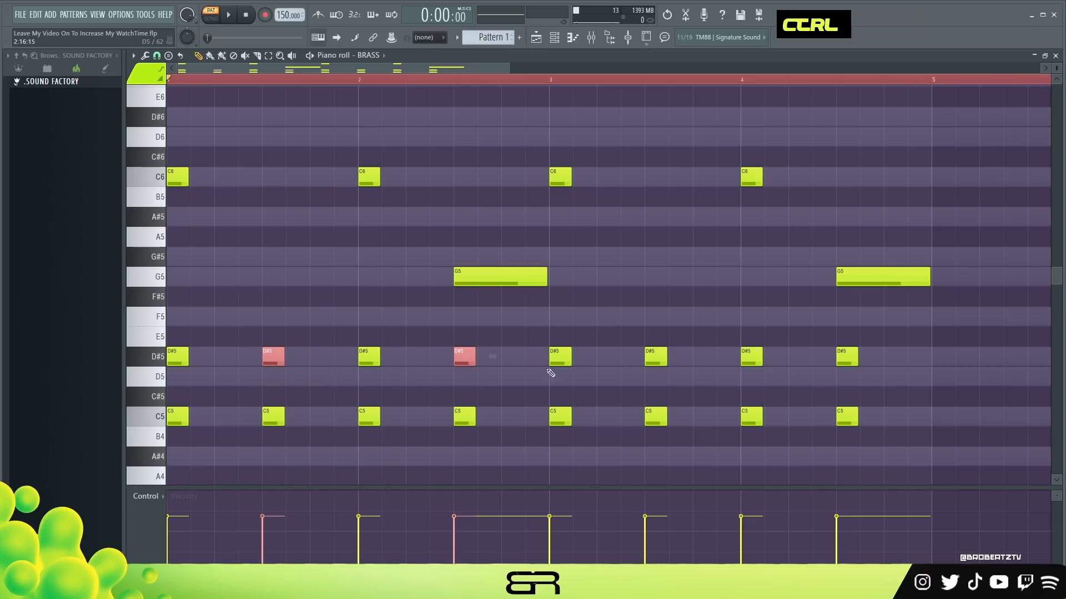
pyautogui.keyDown('ctrl'); pyautogui.keyDown('shift'); pyautogui.click(658, 358); pyautogui.keyUp('shift'); pyautogui.keyUp('ctrl')
pyautogui.keyDown('ctrl'); pyautogui.keyDown('shift'); pyautogui.click(843, 358); pyautogui.keyUp('shift'); pyautogui.keyUp('ctrl')
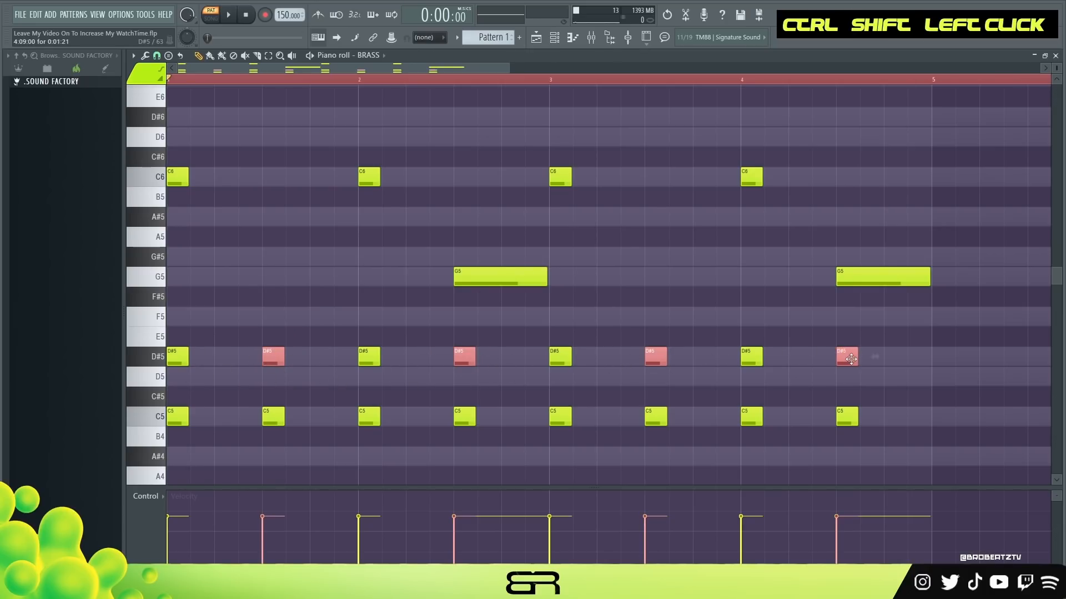
pyautogui.hotkey('shift', 'Down')
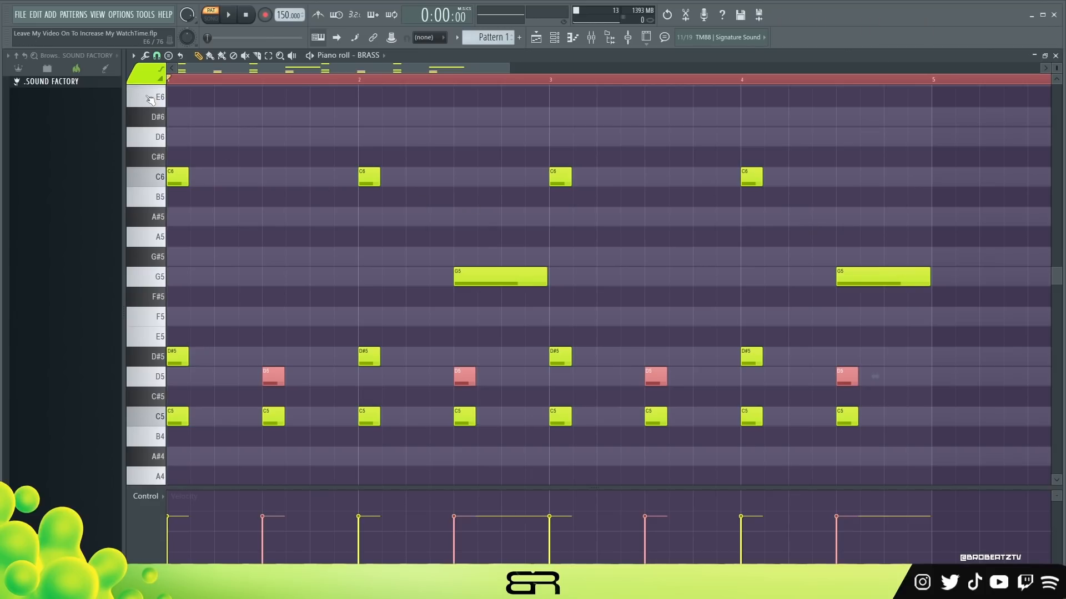
pyautogui.press('space')
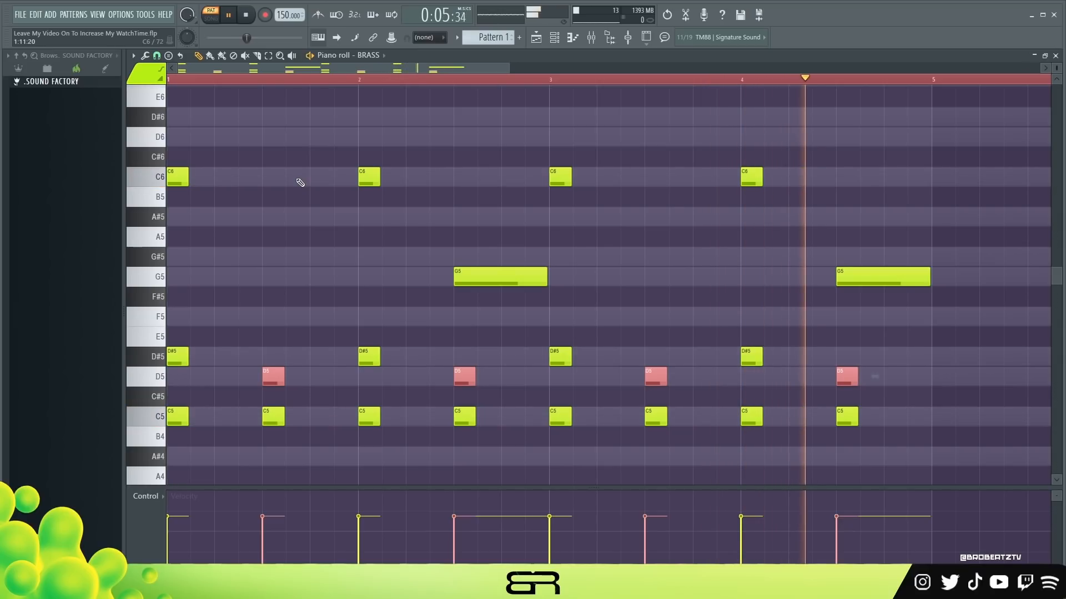
pyautogui.press('space')
pyautogui.rightClick(292, 219)
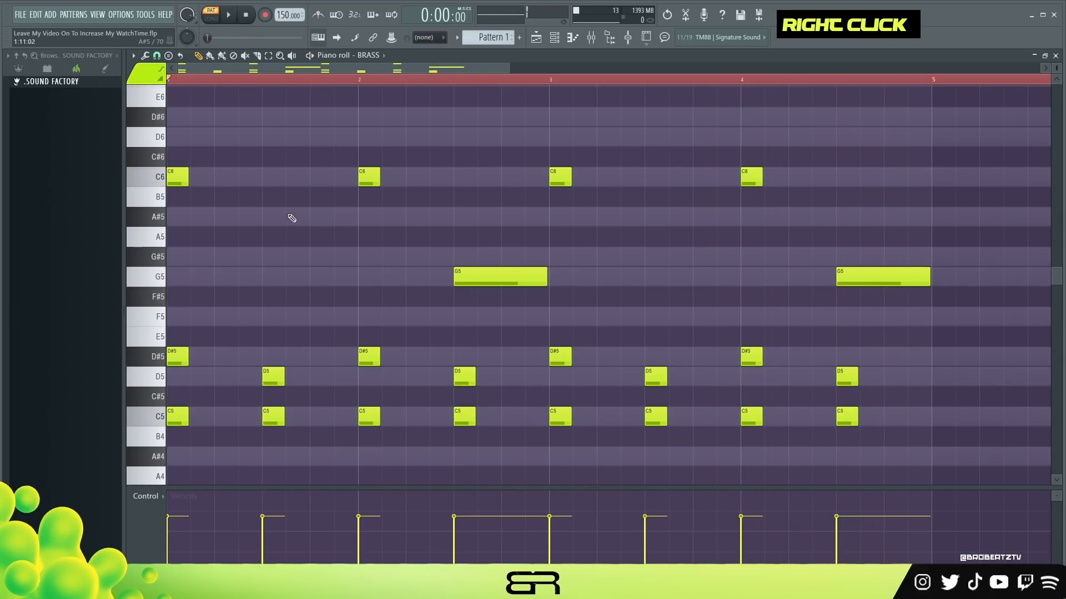
# Set the grid snap to 1/3 beat and add consecutive 1/3-beat A#5 and G#5 notes just before the middle of bar 1.
pyautogui.click(157, 56)
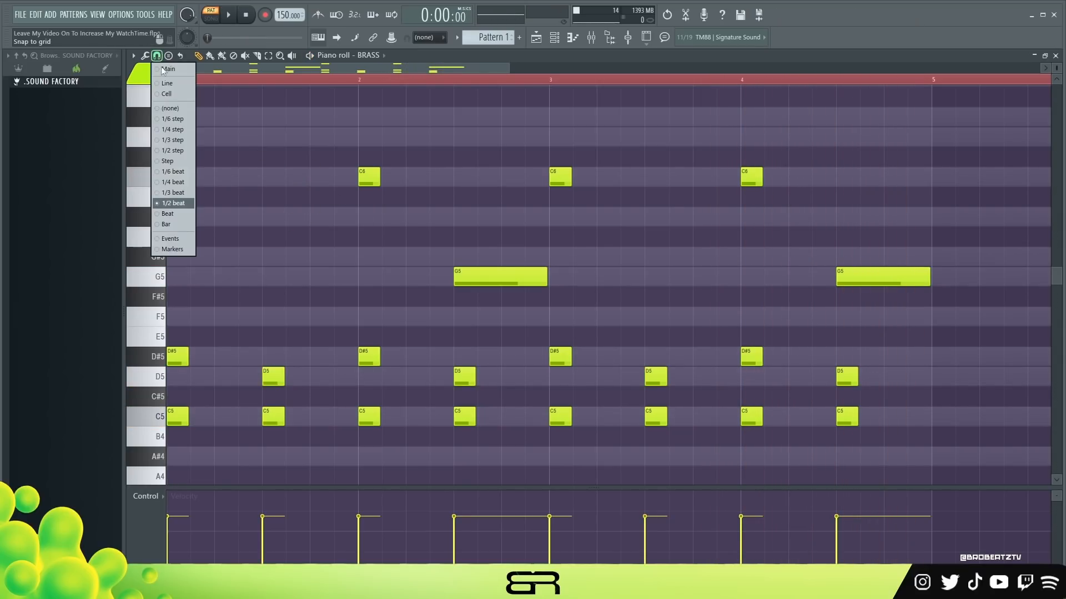
pyautogui.click(175, 193)
pyautogui.click(233, 217)
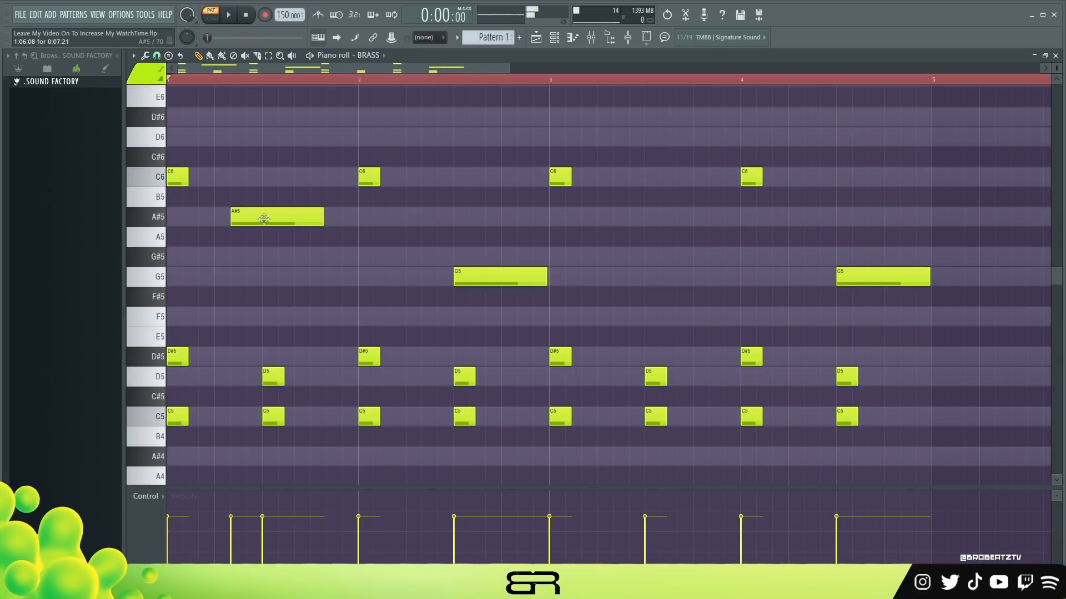
pyautogui.moveTo(322, 219); pyautogui.dragTo(246, 232)
pyautogui.click(248, 256)
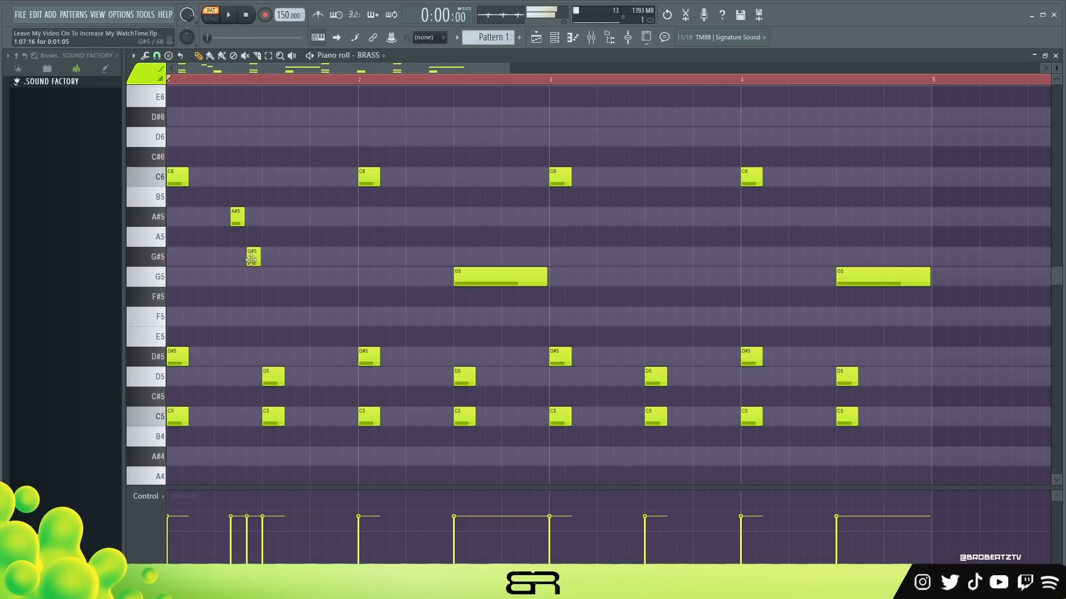
# Delete the short A#5 and G#5 notes just before the middle of bar 1.
pyautogui.rightClick(253, 256)
pyautogui.rightClick(237, 216)
pyautogui.scroll(-3, 244, 346)
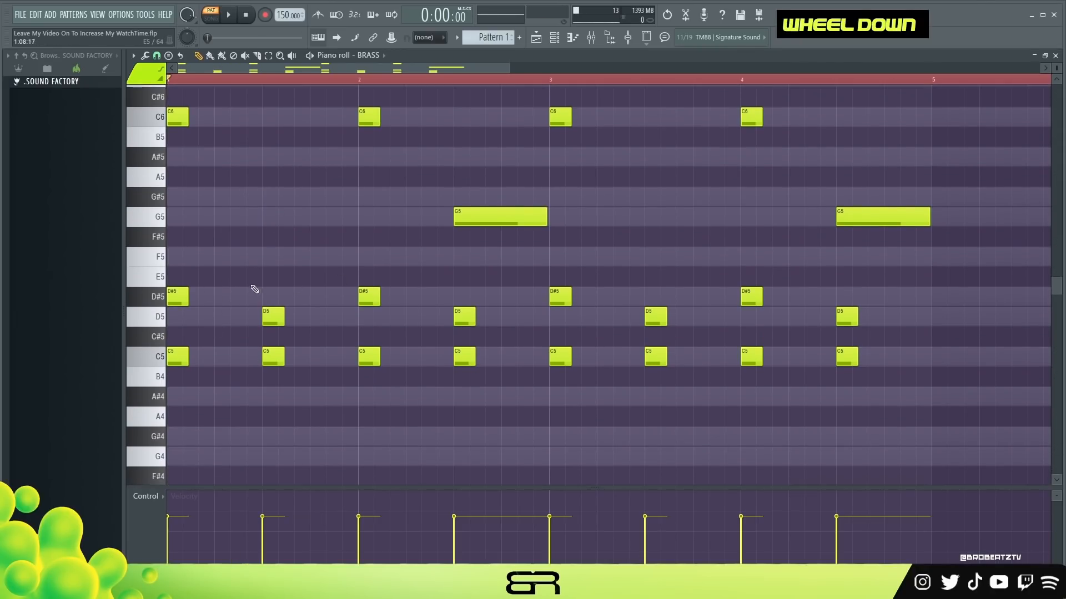
# Add short C5 and D5 notes in the second half of bar 1, copy both to the same spots in bar 3, and play the pattern.
pyautogui.moveTo(255, 291); pyautogui.dragTo(397, 309)
pyautogui.scroll(1, 272, 369)
pyautogui.click(297, 418)
pyautogui.click(330, 376)
pyautogui.moveTo(340, 348); pyautogui.dragTo(681, 422)
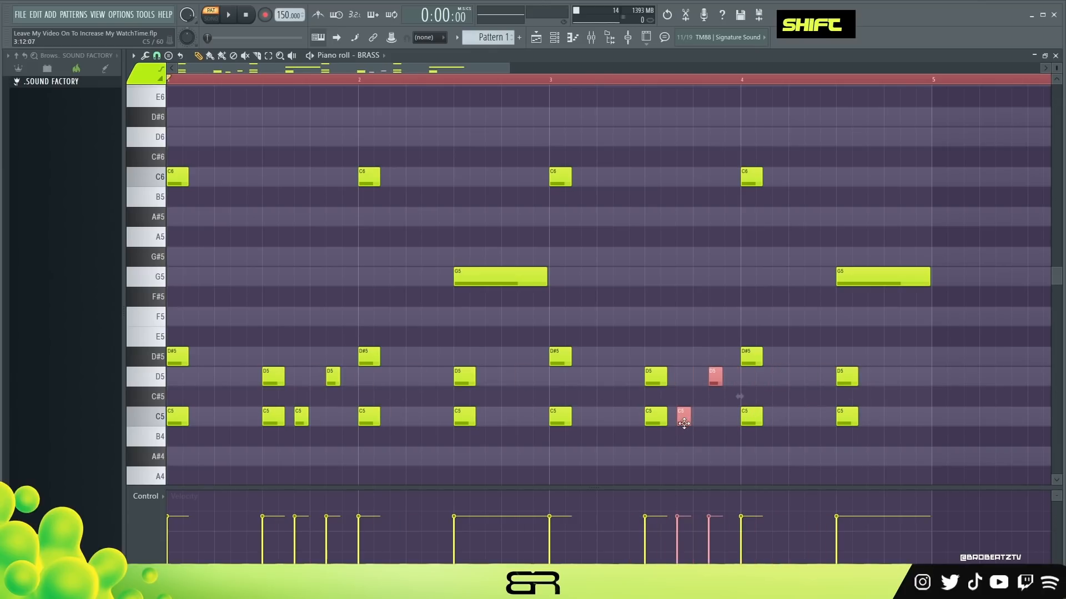
pyautogui.press('space')
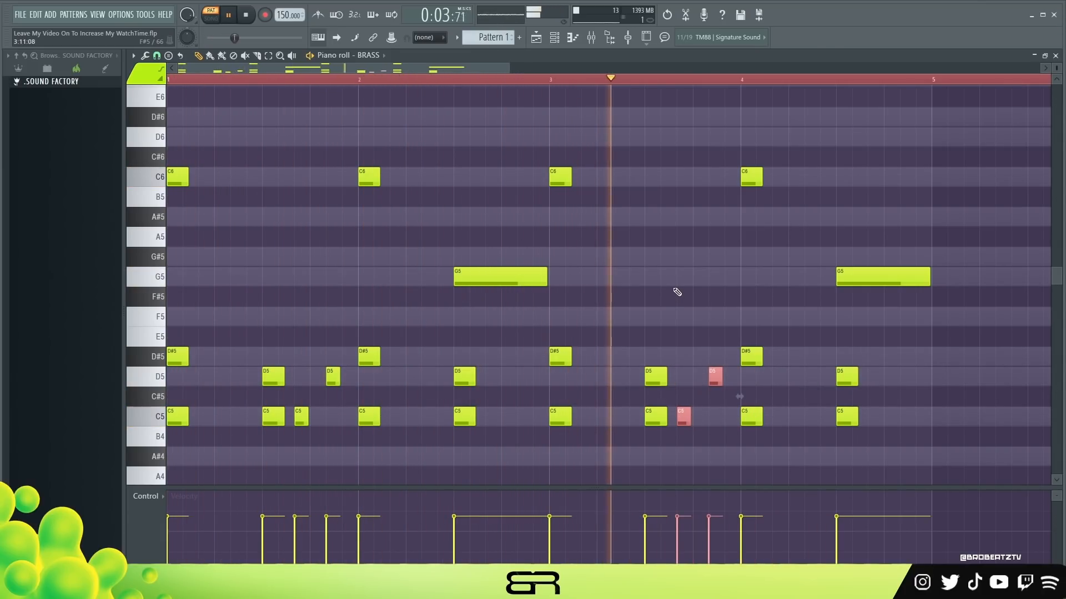
pyautogui.scroll(-3, 444, 78)
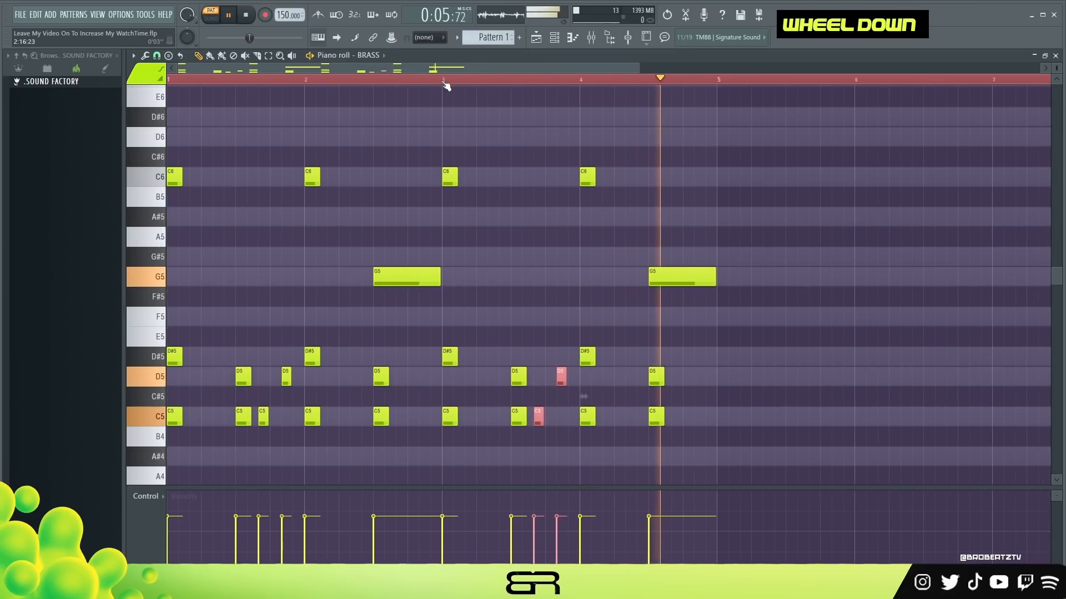
pyautogui.press('space')
# Copy the whole four-bar brass pattern into bars 5 to 8, raise the copy five semitones, and play back the result.
pyautogui.hotkey('ctrl', 'a')
pyautogui.moveTo(170, 356); pyautogui.dragTo(723, 355)
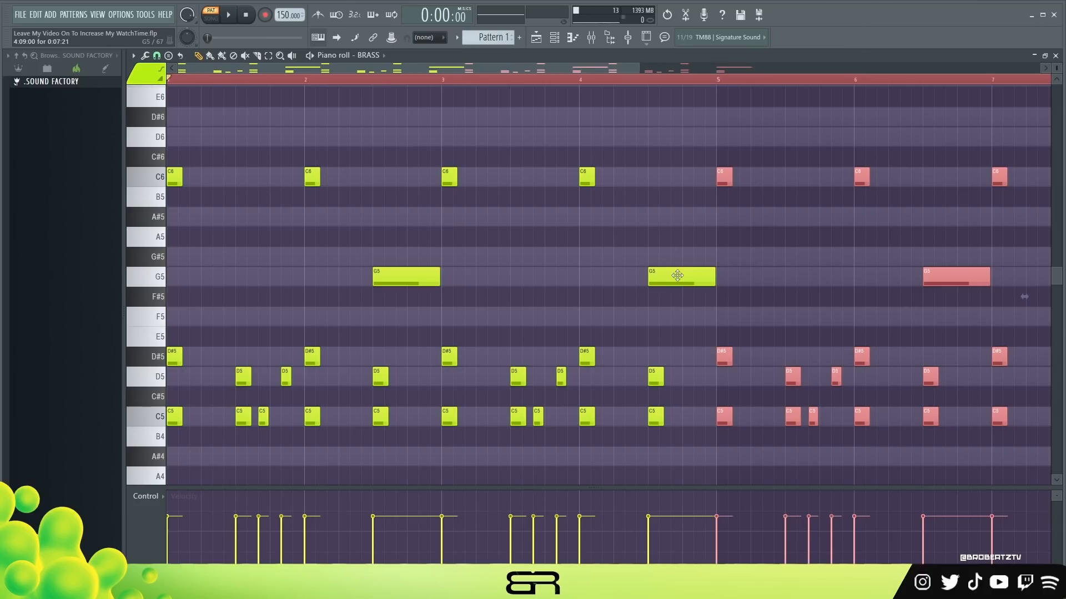
pyautogui.hotkey('shift', 'Up')
pyautogui.hotkey('shift', 'Up')
pyautogui.hotkey('shift', 'Up')
pyautogui.hotkey('shift', 'Up')
pyautogui.hotkey('shift', 'Up')
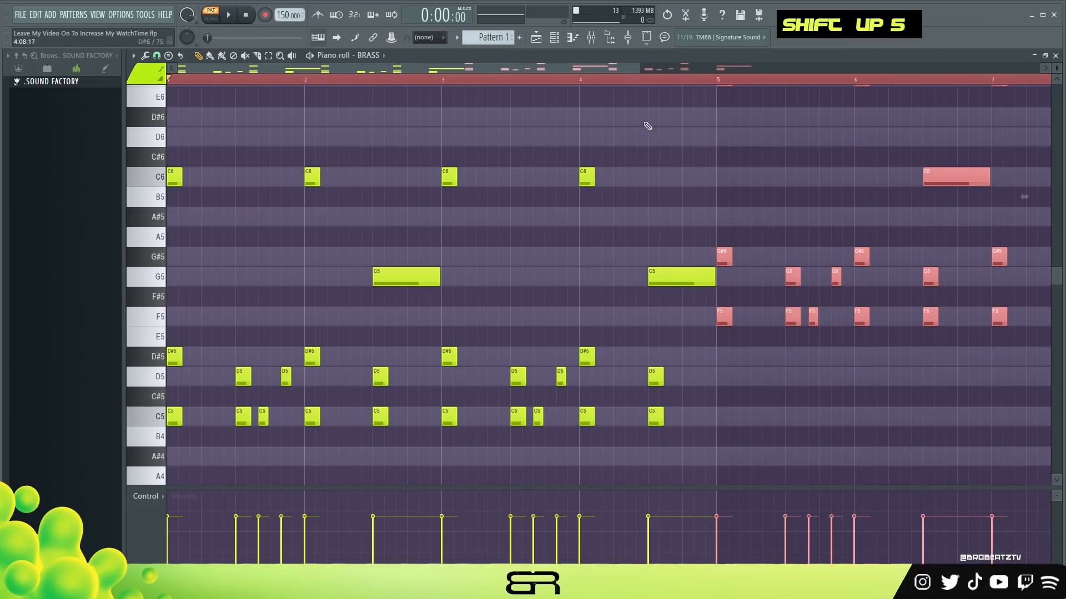
pyautogui.scroll(-3, 600, 83)
pyautogui.scroll(3, 590, 143)
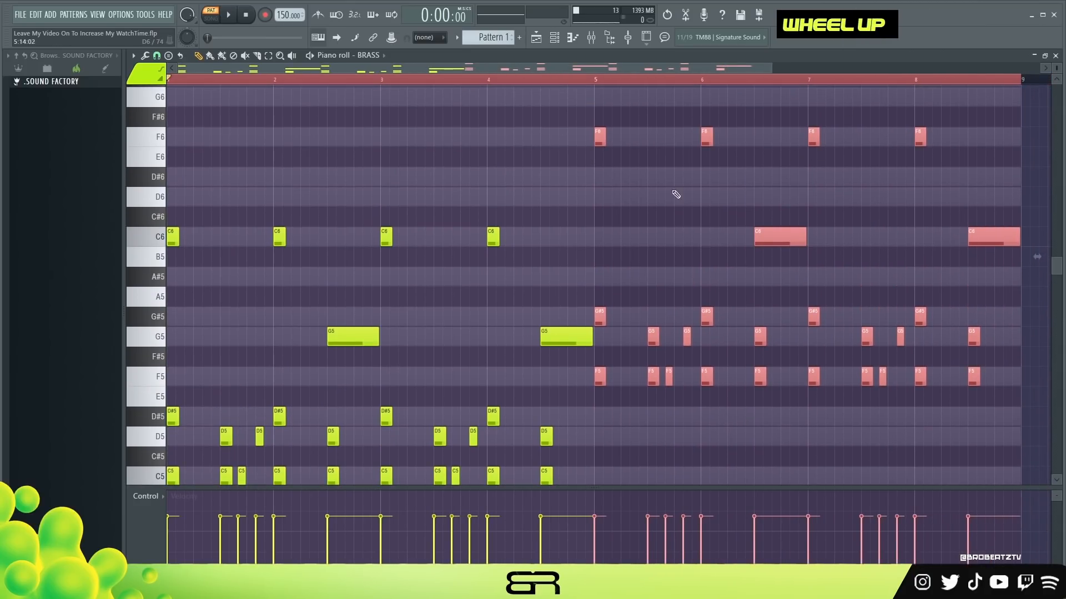
pyautogui.scroll(-1, 1056, 68)
pyautogui.press('space')
pyautogui.rightClick(771, 115)
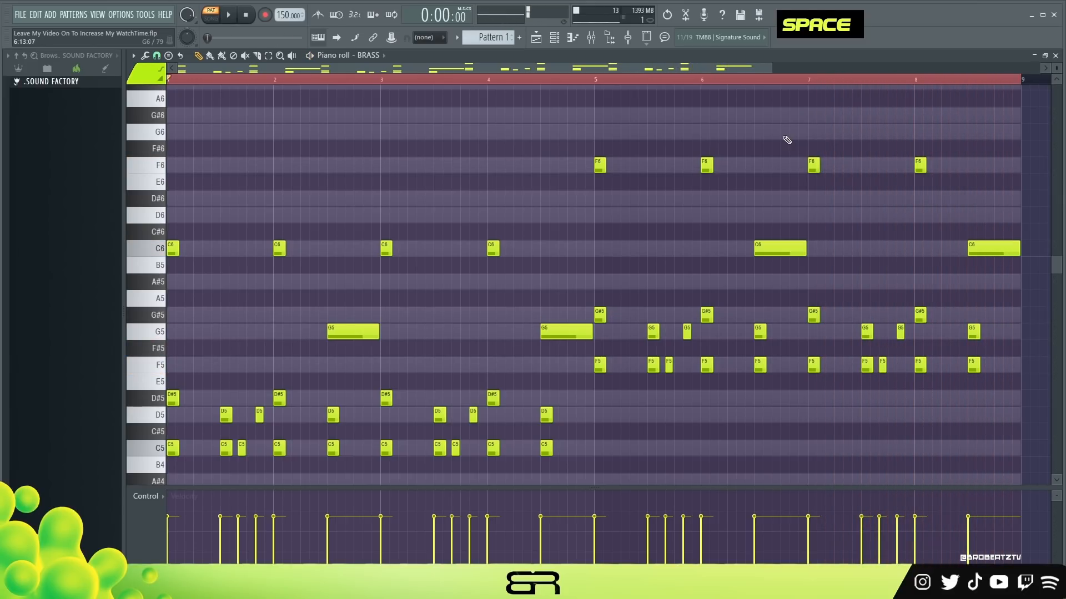
# Examine the sustained D#3 and F3 notes below the melody and play the pattern from bar 1 and from bar 5.
pyautogui.scroll(-3, 564, 235)
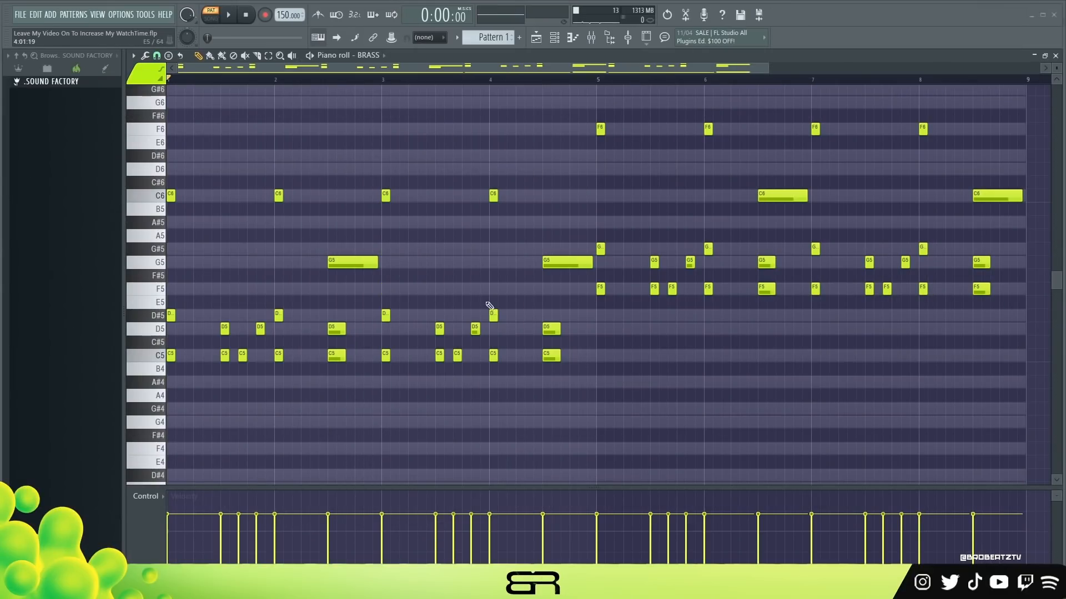
pyautogui.scroll(-8, 208, 268)
pyautogui.moveTo(189, 298); pyautogui.dragTo(1009, 324)
pyautogui.click(1003, 338)
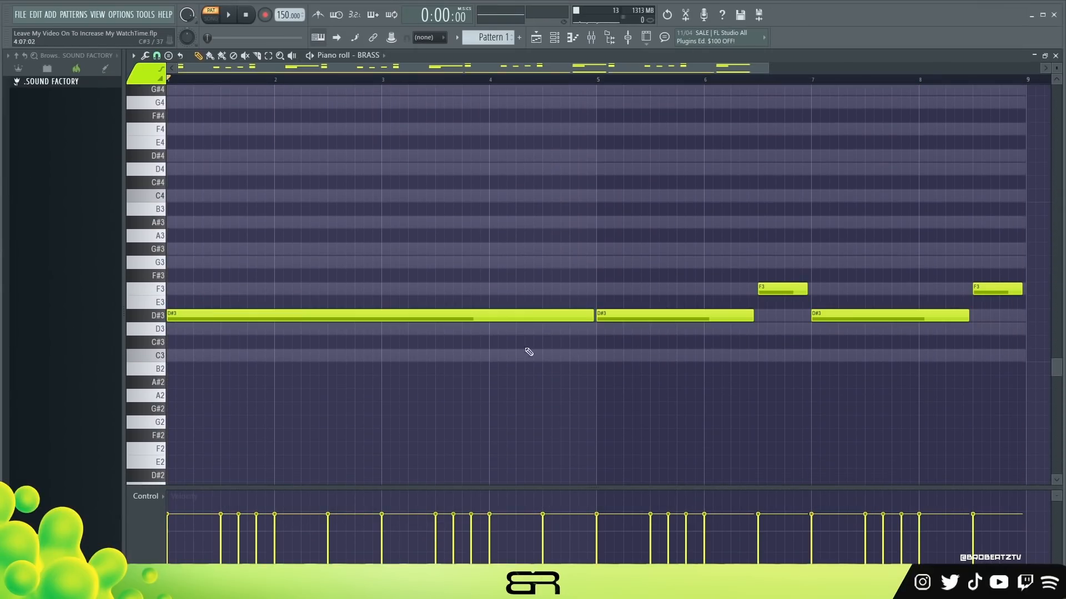
pyautogui.scroll(3, 276, 183)
pyautogui.scroll(-1, 253, 145)
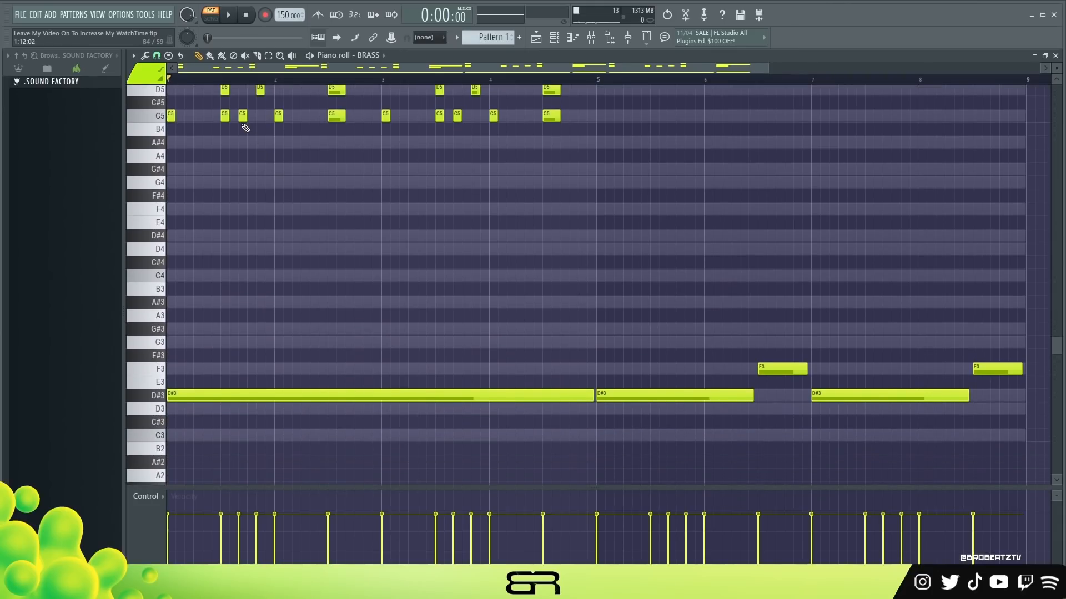
pyautogui.press('space')
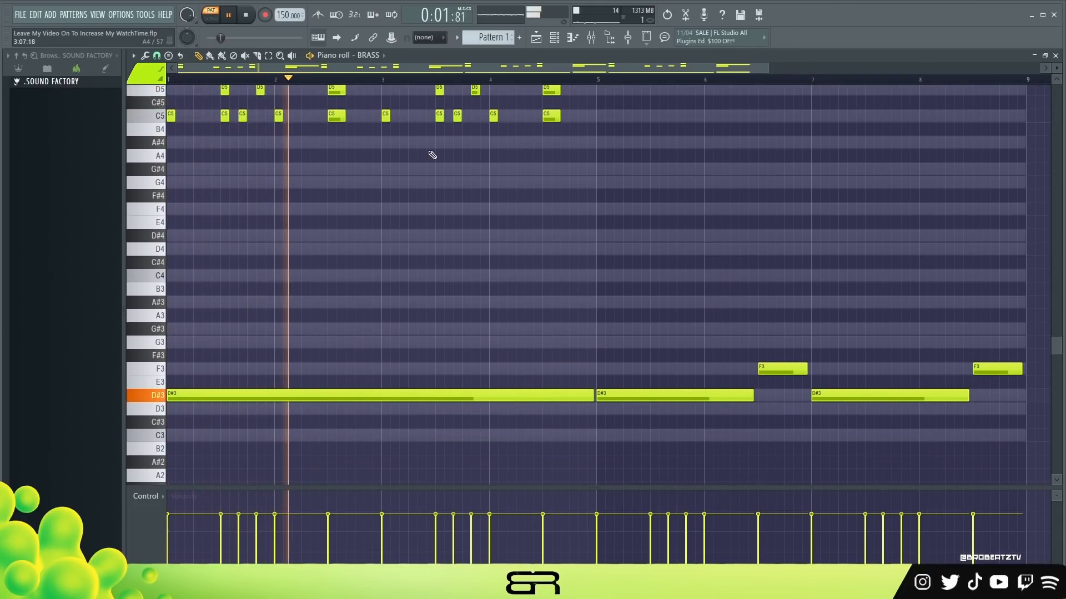
pyautogui.press('space')
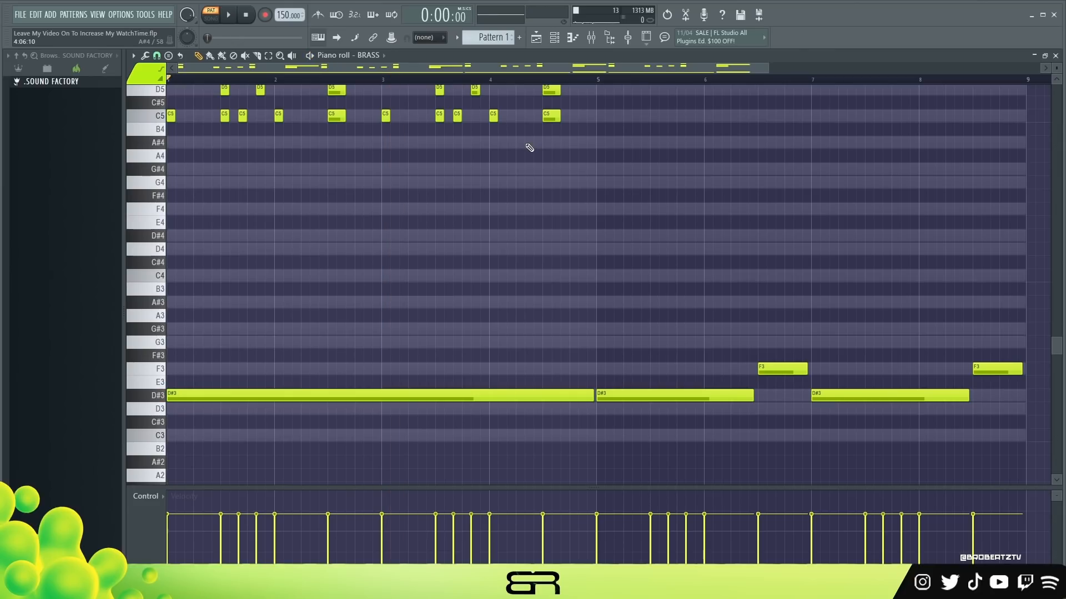
pyautogui.moveTo(323, 108); pyautogui.dragTo(642, 135)
pyautogui.click(599, 80)
pyautogui.press('space')
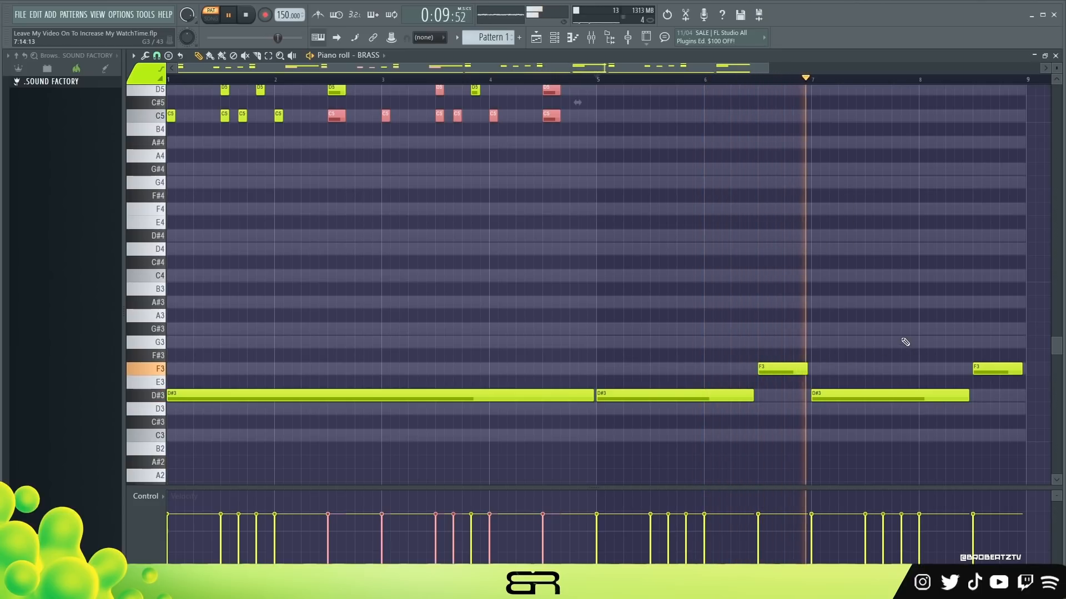
pyautogui.press('space')
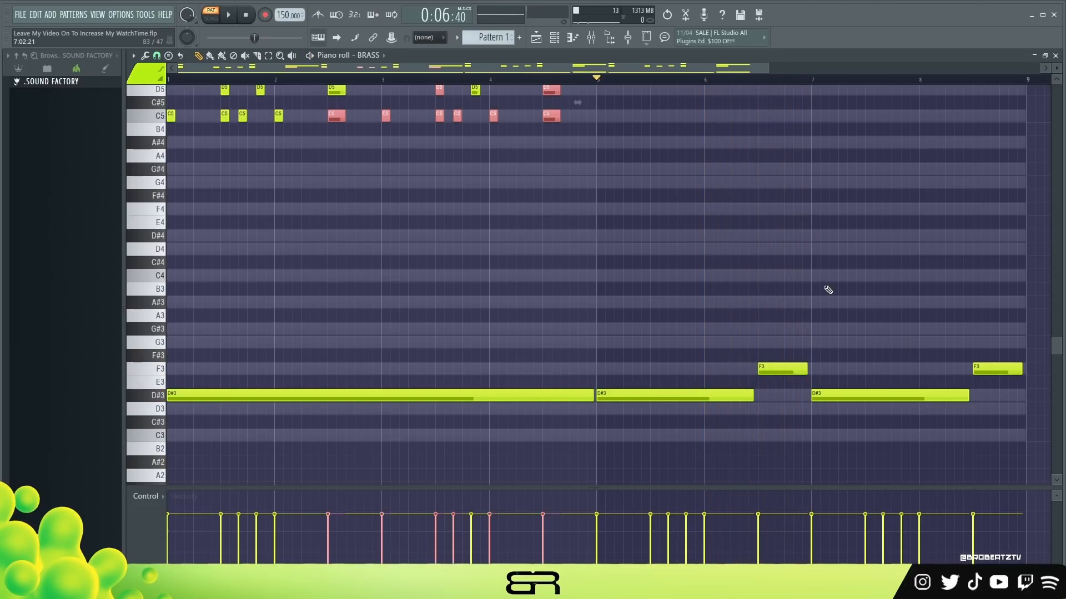
# Go to the STRING channel's piano roll, closing its instrument window, and place a very short C5 note at the start of bar 1.
pyautogui.click(555, 39)
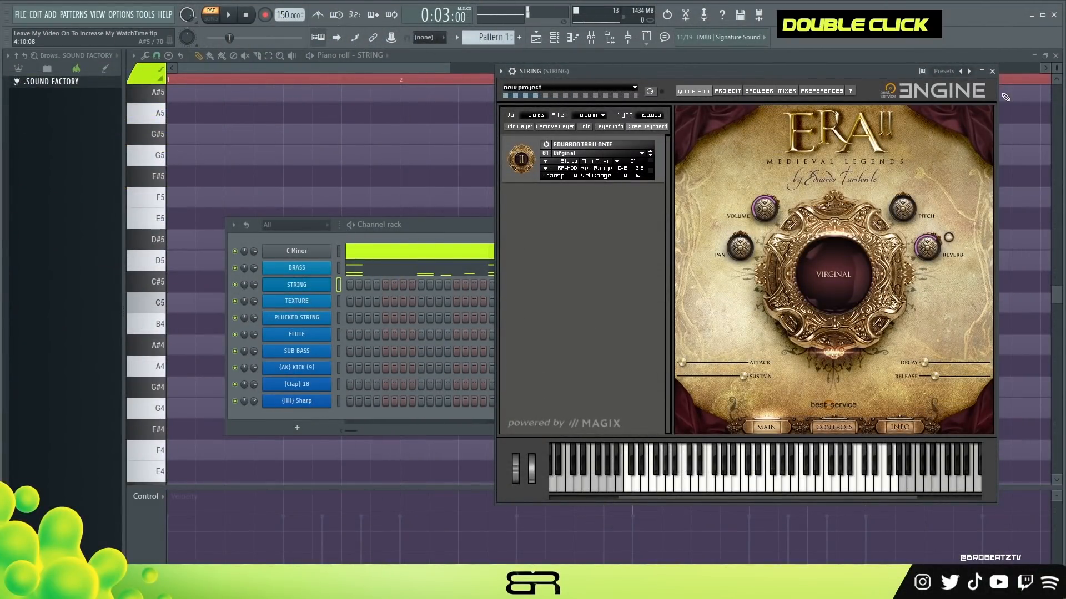
pyautogui.click(992, 71)
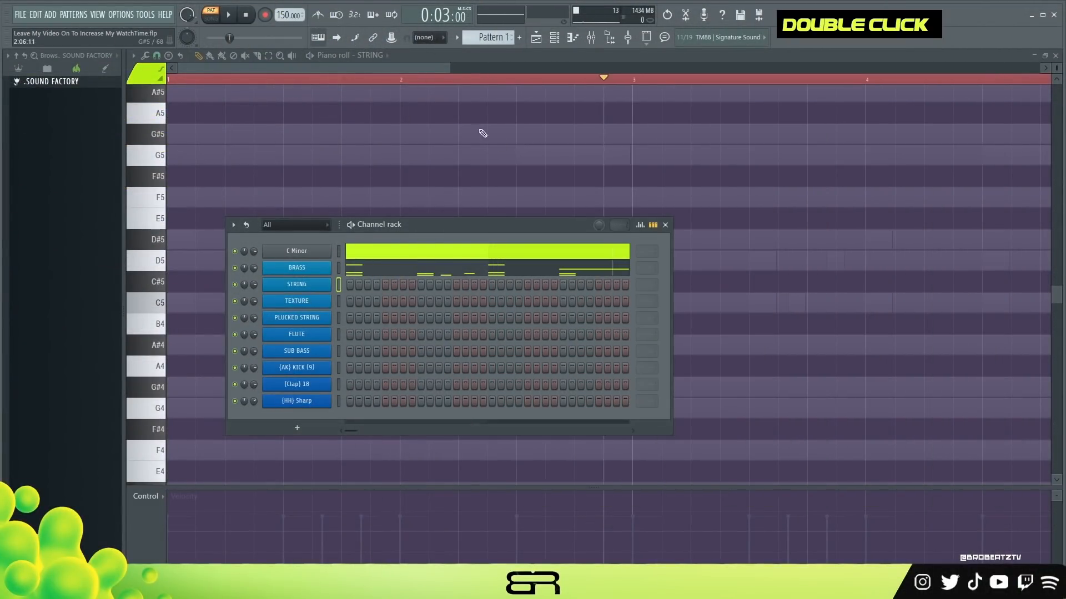
pyautogui.doubleClick(383, 81)
pyautogui.moveTo(383, 81); pyautogui.dragTo(194, 173)
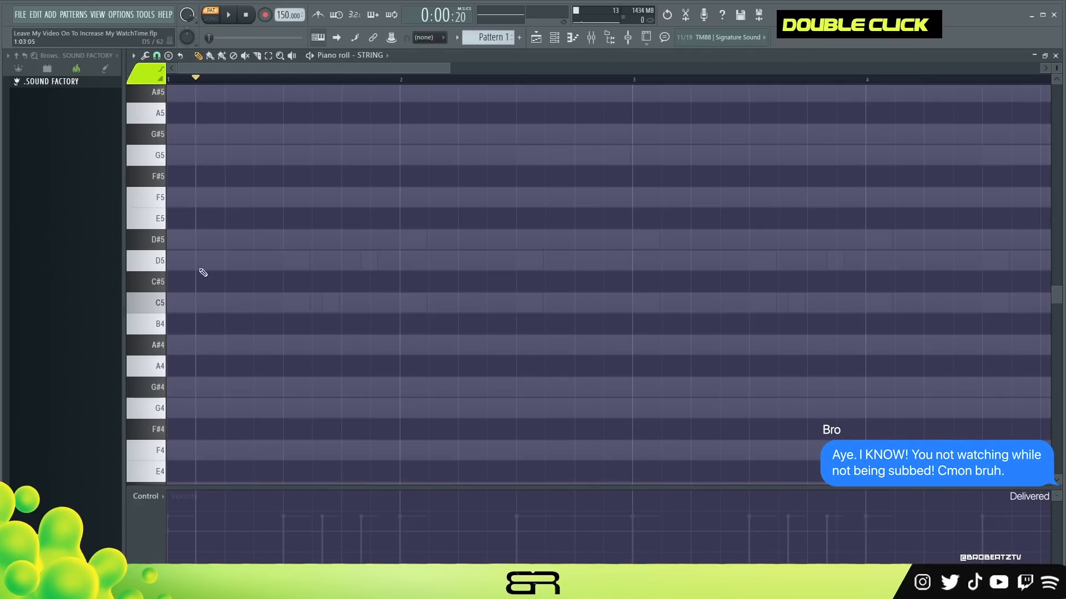
pyautogui.moveTo(186, 79); pyautogui.dragTo(118, 81)
pyautogui.click(172, 309)
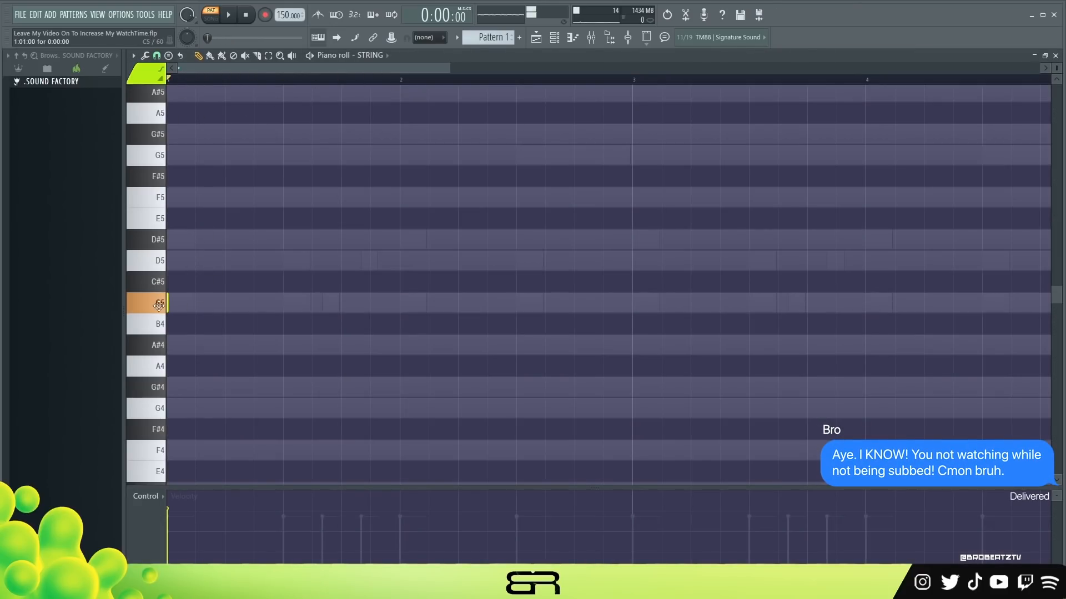
pyautogui.doubleClick(225, 303)
pyautogui.moveTo(207, 272); pyautogui.dragTo(233, 313)
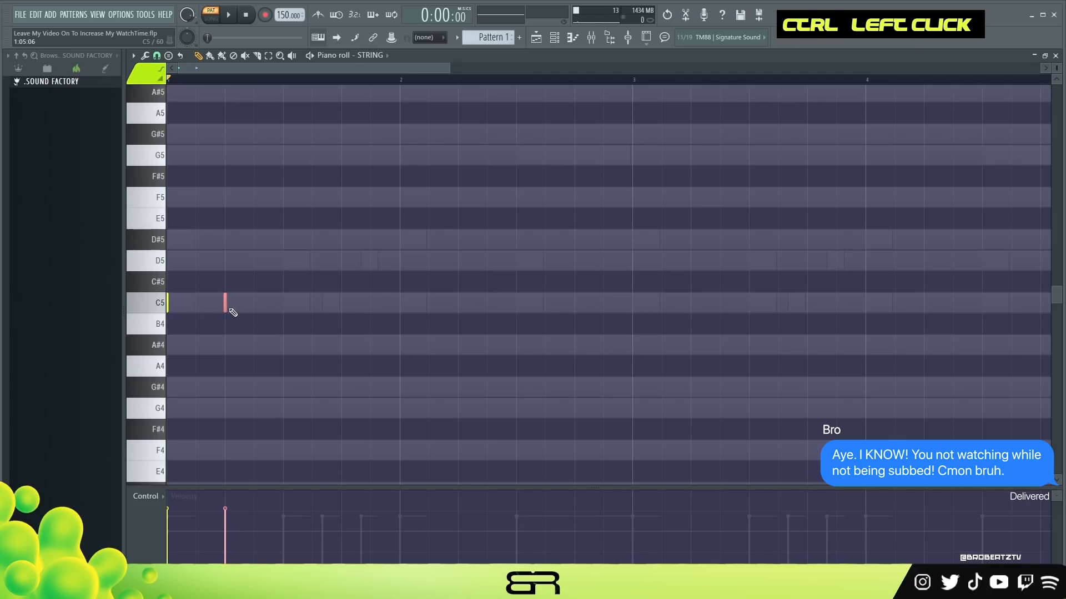
pyautogui.keyDown('alt'); pyautogui.moveTo(227, 307); pyautogui.dragTo(348, 308); pyautogui.keyUp('alt')
pyautogui.rightClick(333, 253)
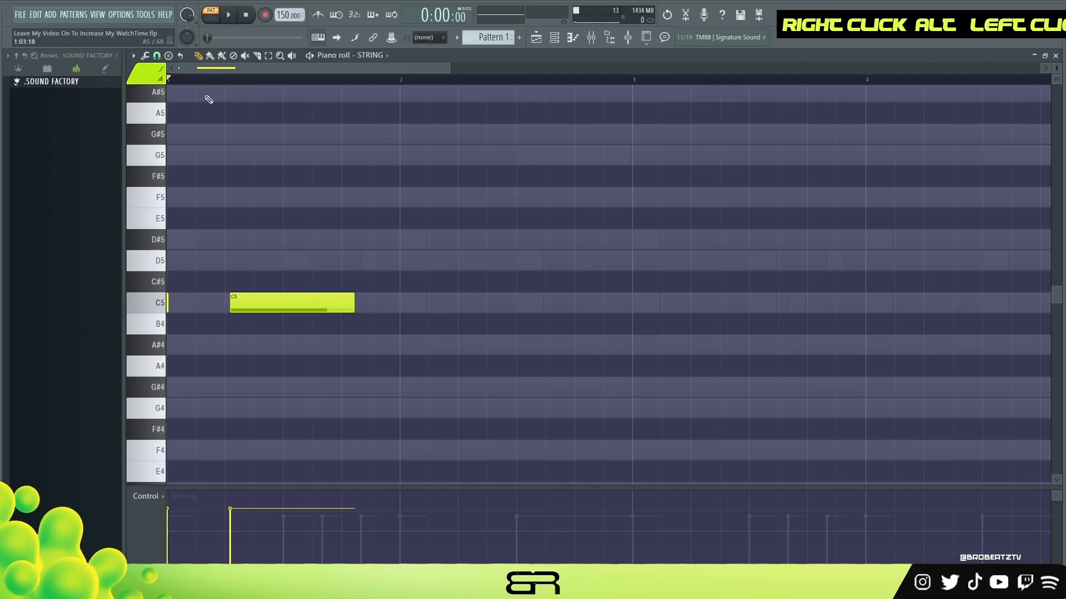
pyautogui.press('space')
pyautogui.press('space')
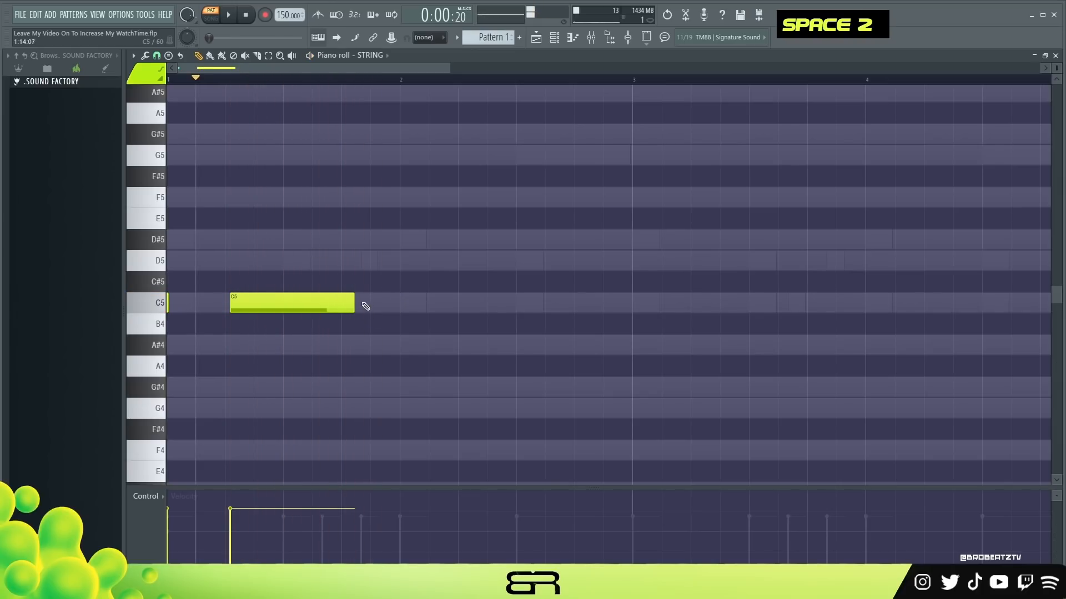
pyautogui.press('alt')
pyautogui.moveTo(353, 306); pyautogui.dragTo(194, 322)
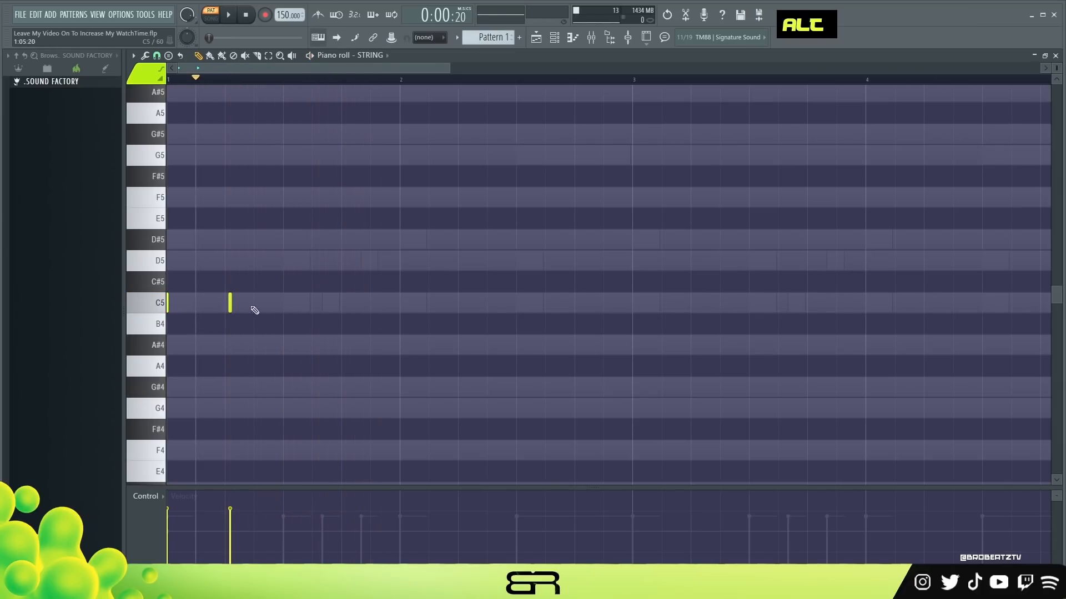
pyautogui.rightClick(221, 305)
pyautogui.rightClick(230, 303)
# Add a very short D#5 above the opening C5, copy the pair to the starts of bars 2, 3 and 4, and play it.
pyautogui.click(182, 240)
pyautogui.moveTo(206, 210); pyautogui.dragTo(169, 294)
pyautogui.moveTo(169, 245); pyautogui.dragTo(402, 247)
pyautogui.hotkey('ctrl', 'a')
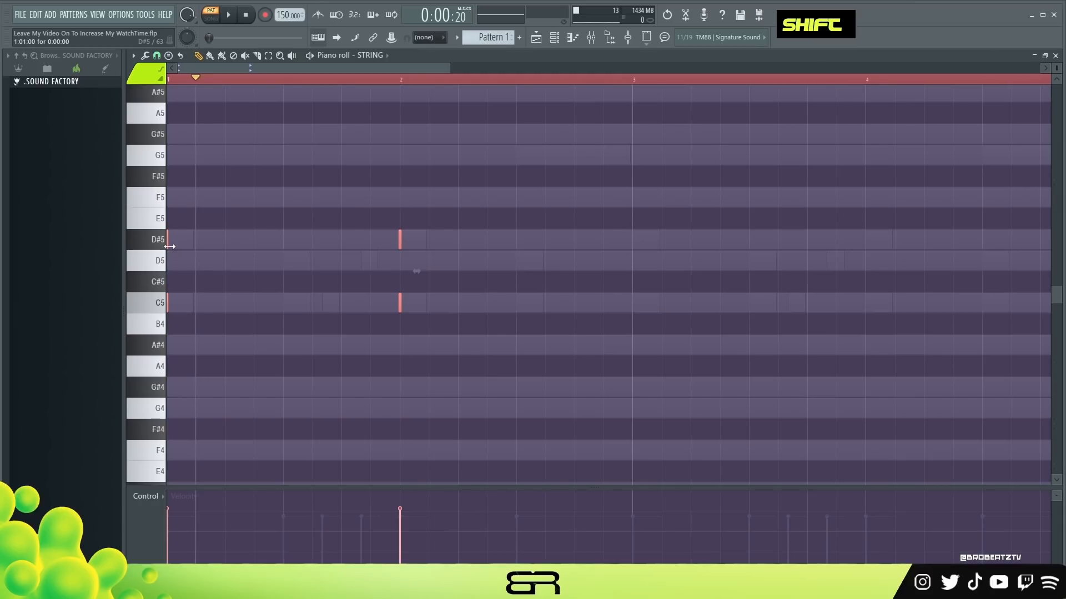
pyautogui.moveTo(169, 247); pyautogui.dragTo(636, 262)
pyautogui.rightClick(581, 230)
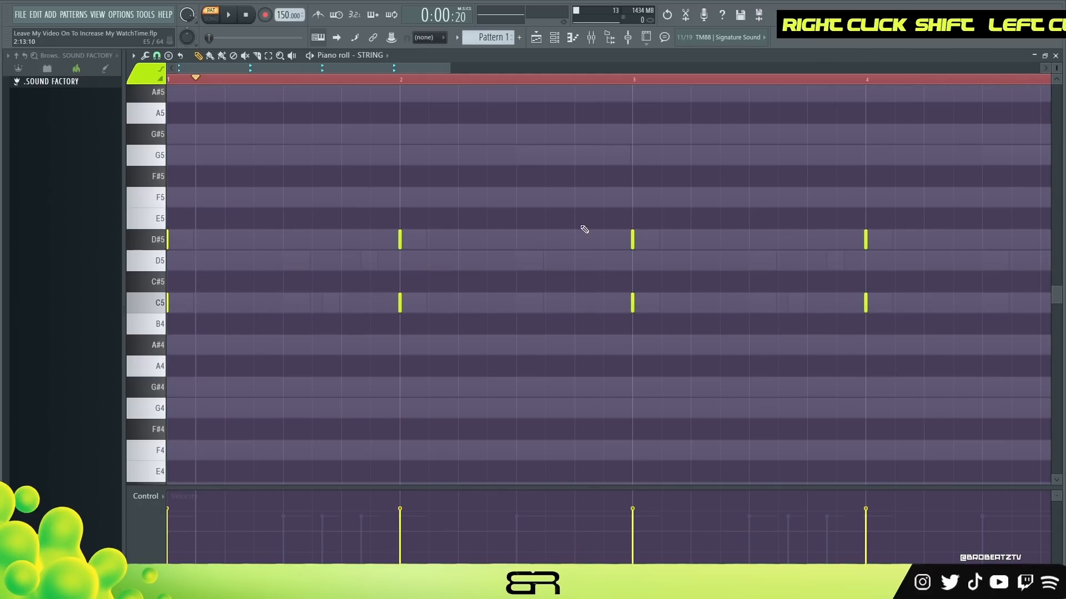
pyautogui.press('space')
pyautogui.press('space')
pyautogui.press('space')
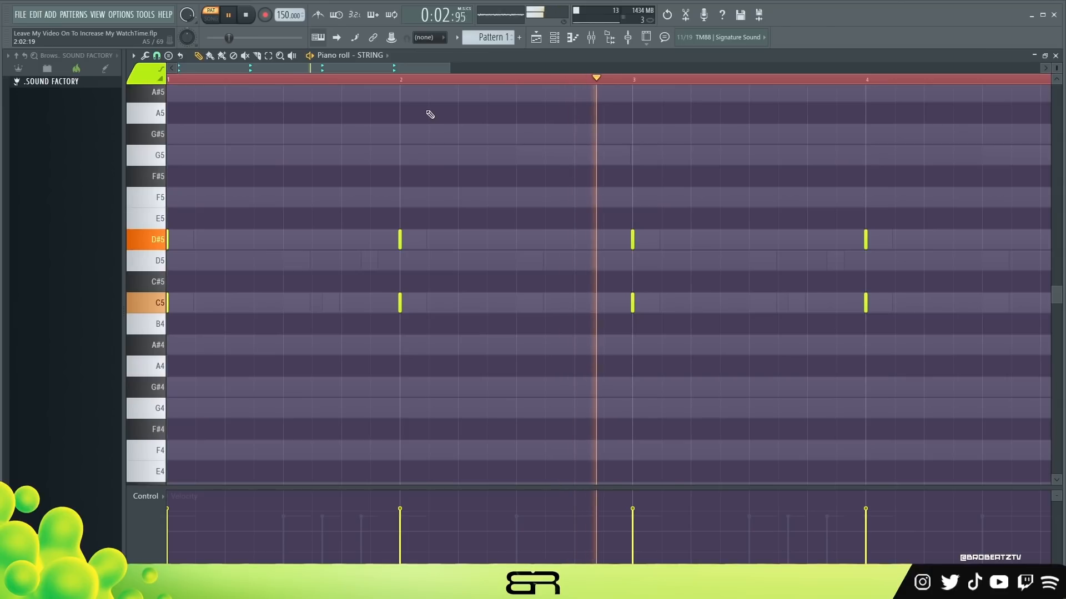
pyautogui.press('space')
pyautogui.rightClick(411, 188)
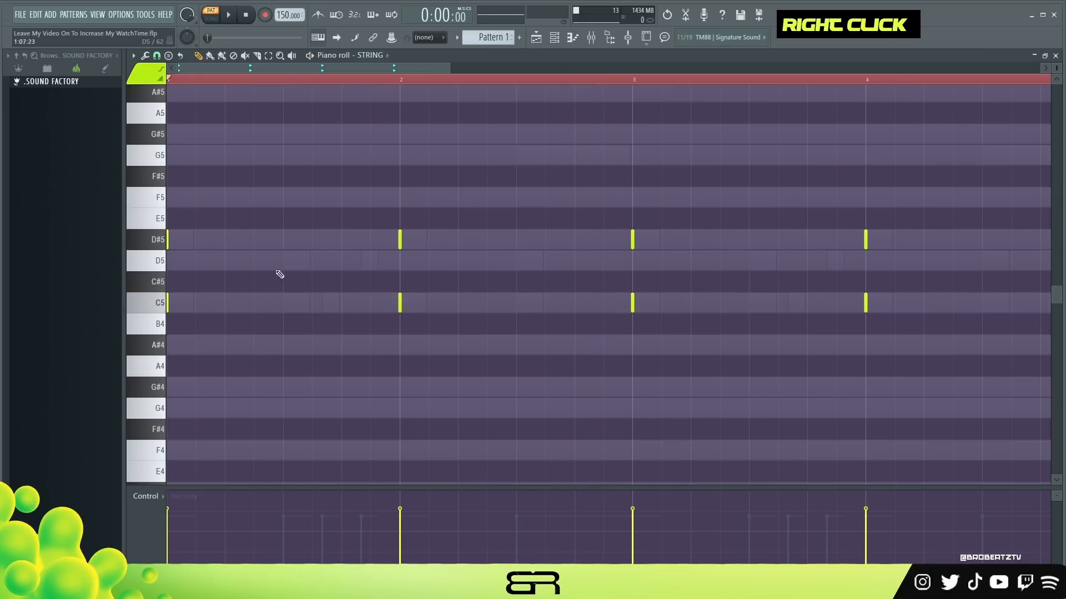
# Add very short D5 notes in the middle and near the end of bar 1, and copy both to bar 3.
pyautogui.moveTo(158, 244); pyautogui.dragTo(156, 258)
pyautogui.rightClick(250, 251)
pyautogui.scroll(1, 300, 284)
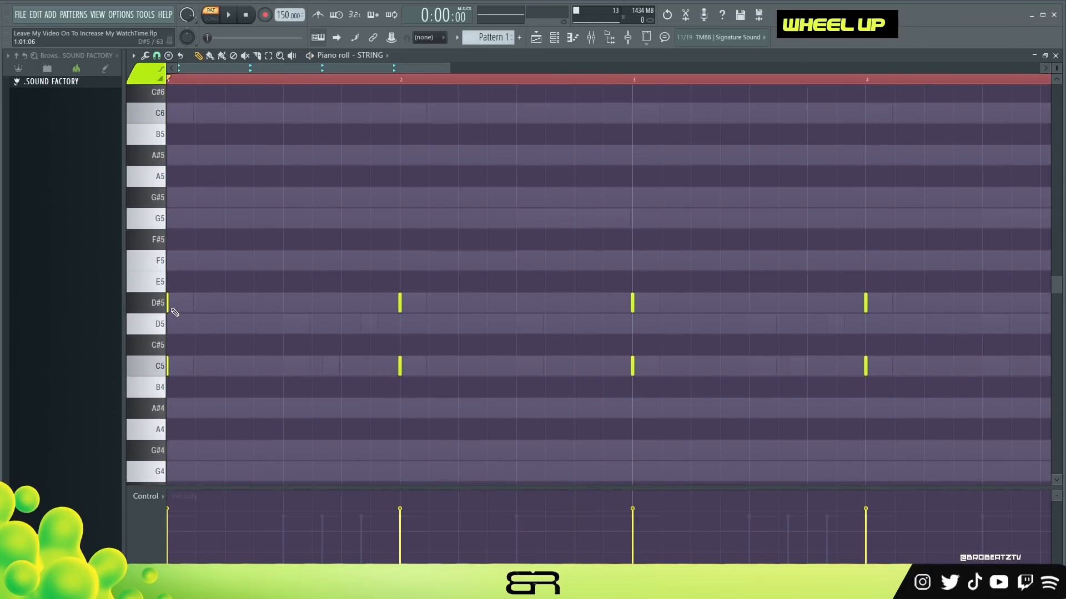
pyautogui.click(287, 330)
pyautogui.click(370, 324)
pyautogui.moveTo(268, 308)
pyautogui.mouseDown()
pyautogui.moveTo(424, 343)
pyautogui.moveTo(392, 342)
pyautogui.mouseUp()
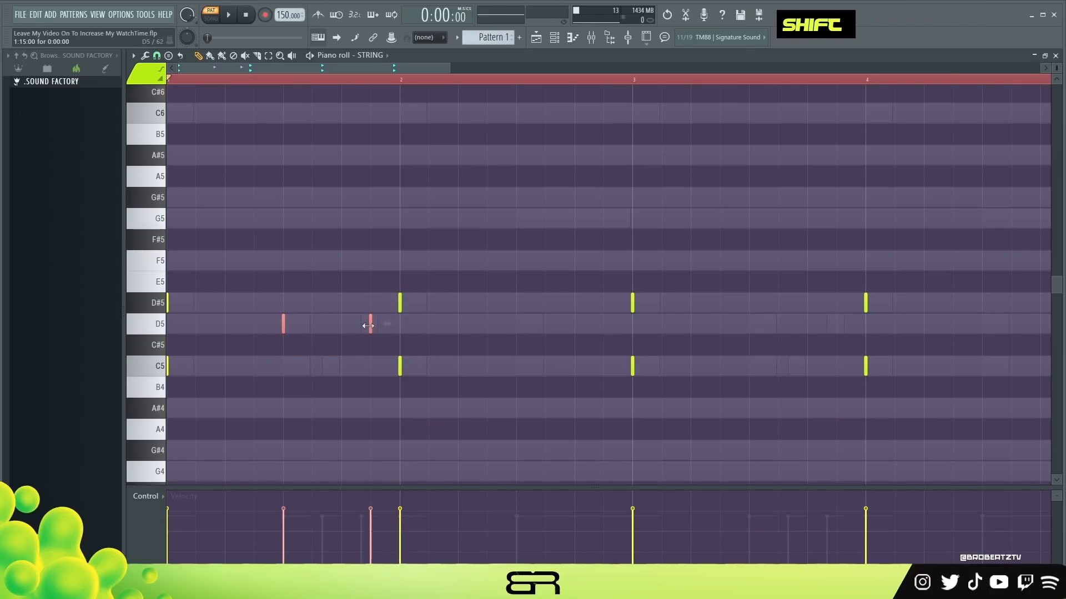
pyautogui.keyDown('shift'); pyautogui.moveTo(284, 325); pyautogui.dragTo(751, 338); pyautogui.keyUp('shift')
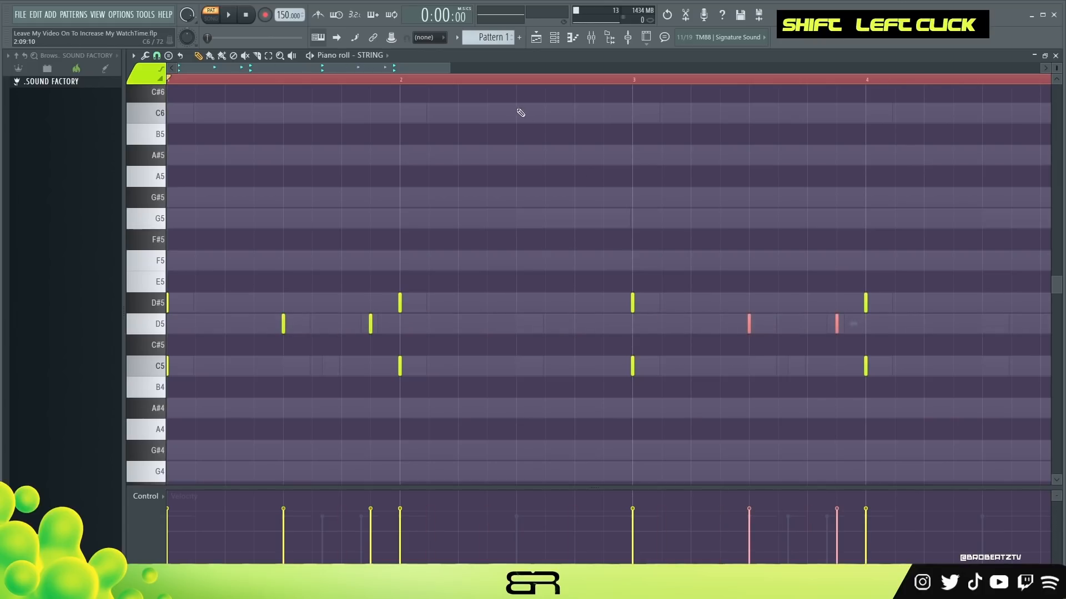
pyautogui.scroll(-2, 500, 86)
pyautogui.rightClick(673, 173)
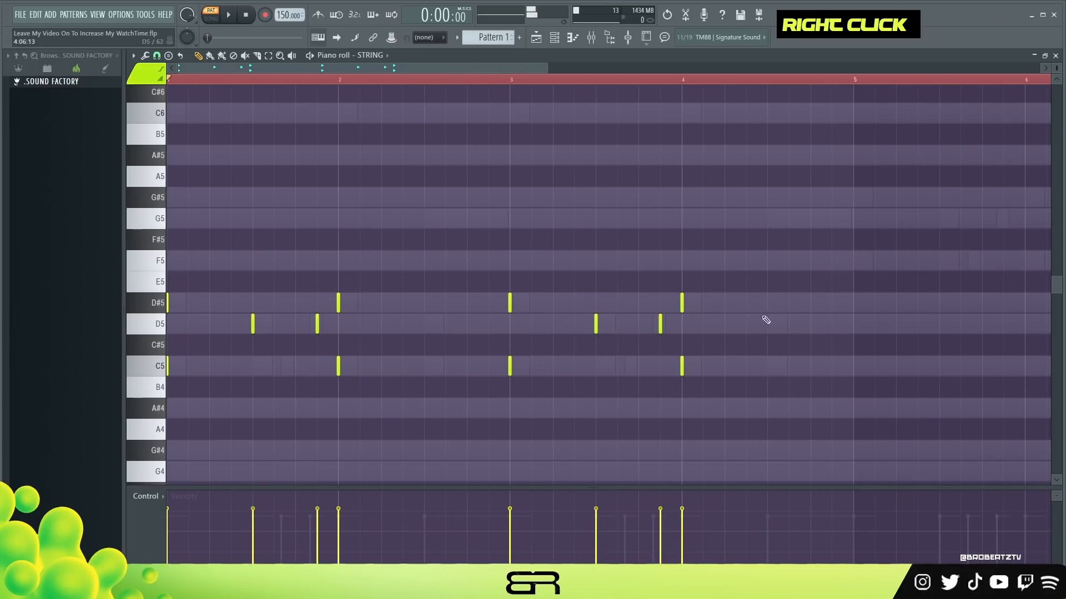
# Add a very short D#5 note near the end of bar 4.
pyautogui.click(831, 303)
pyautogui.scroll(-3, 497, 93)
pyautogui.scroll(3, 502, 111)
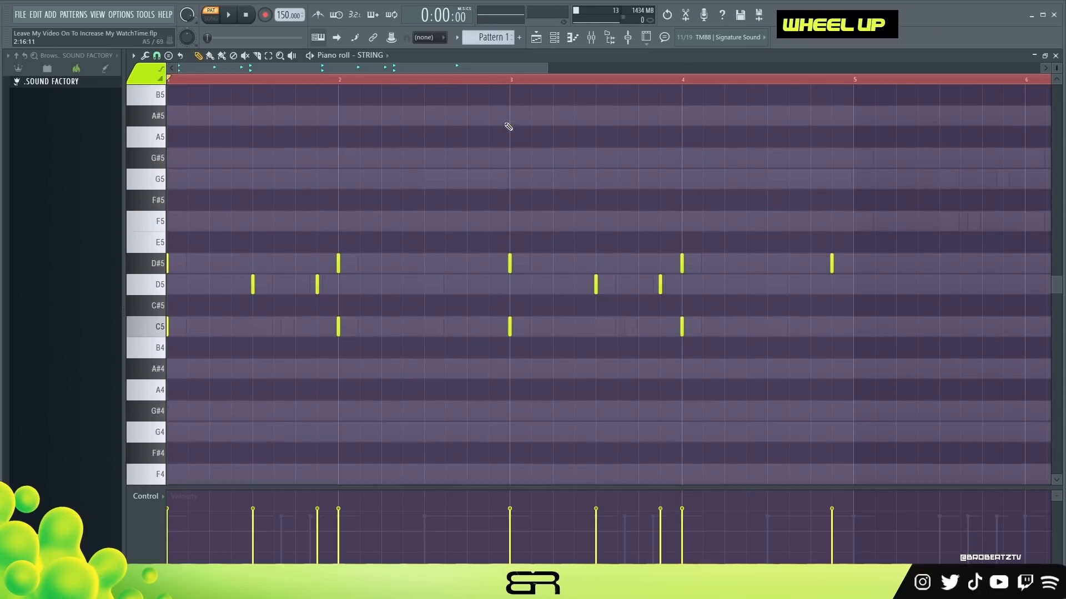
# Copy the string notes of bars 1 to 4, except the final D#5, into bars 5 to 8, raise the copies five semitones, and play.
pyautogui.scroll(-3, 490, 86)
pyautogui.keyDown('ctrl'); pyautogui.moveTo(582, 229); pyautogui.dragTo(168, 439); pyautogui.keyUp('ctrl')
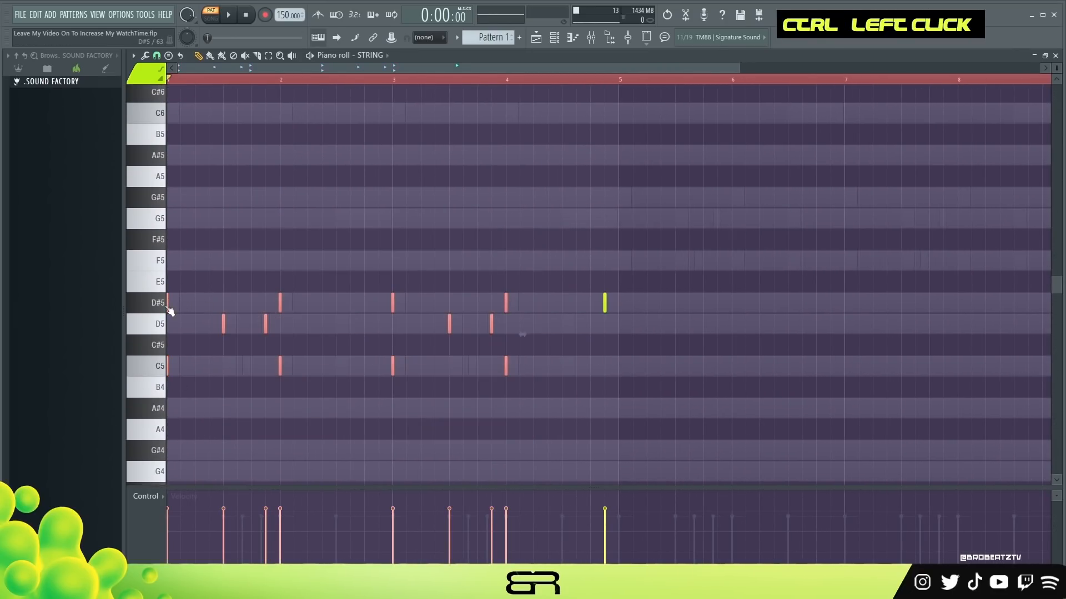
pyautogui.keyDown('shift'); pyautogui.moveTo(168, 305); pyautogui.dragTo(615, 309); pyautogui.keyUp('shift')
pyautogui.hotkey('shift', 'Up')
pyautogui.hotkey('shift', 'Up')
pyautogui.hotkey('shift', 'Up')
pyautogui.hotkey('shift', 'Up')
pyautogui.hotkey('shift', 'Up')
pyautogui.rightClick(600, 316)
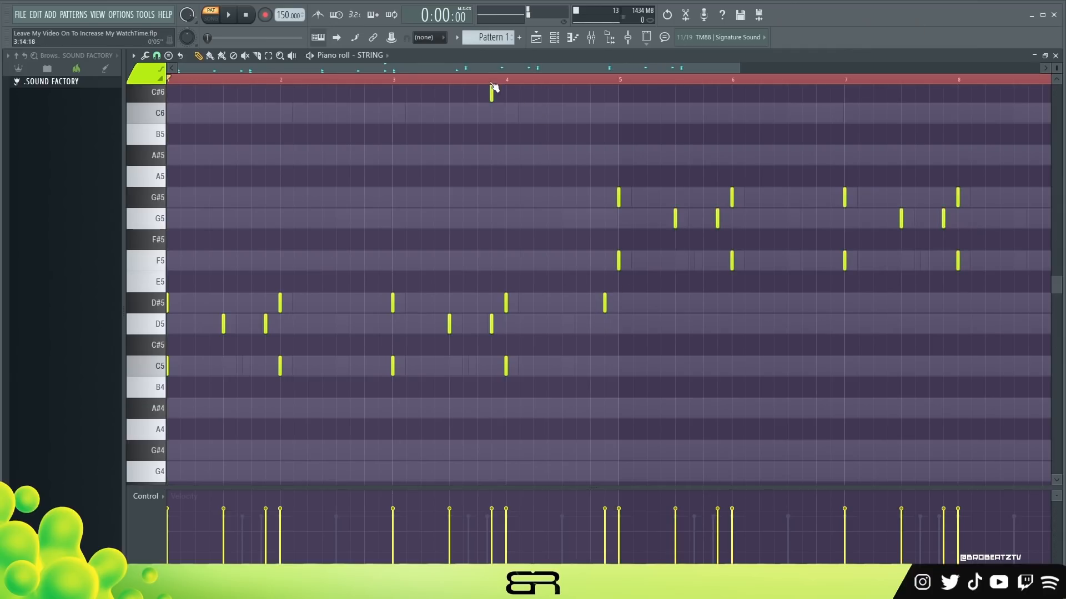
pyautogui.press('space')
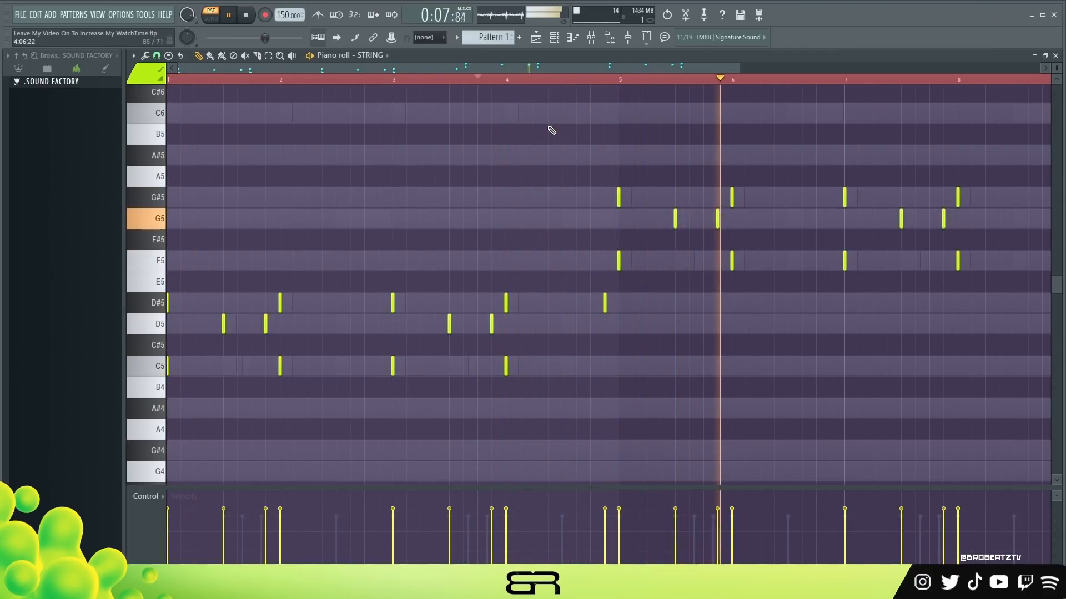
# Slightly lower the velocity of all string notes, play the result, and clear the selection.
pyautogui.hotkey('ctrl', 'a')
pyautogui.scroll(-2, 555, 134)
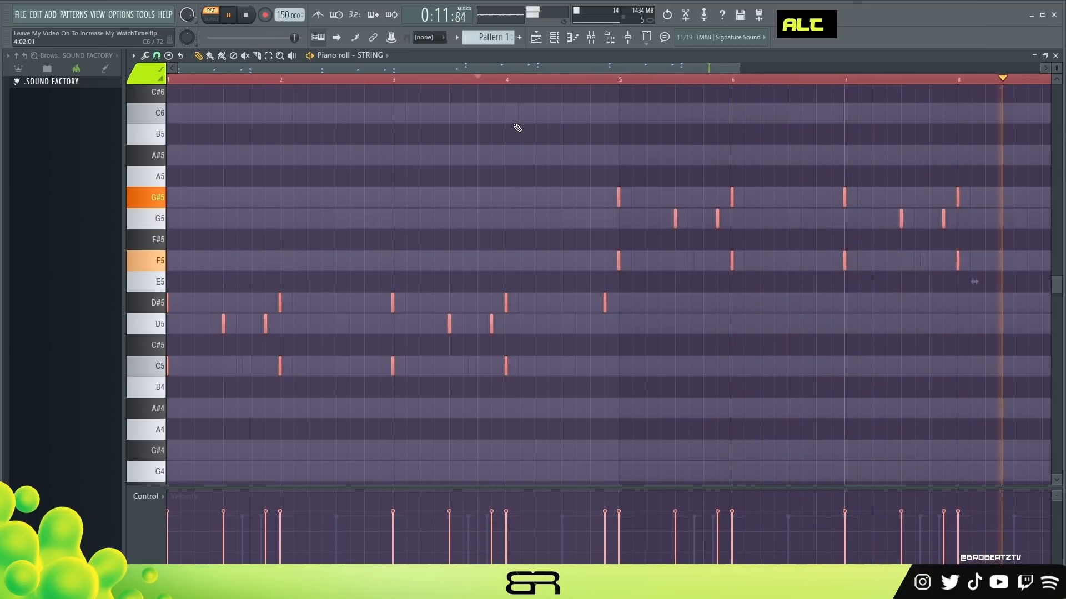
pyautogui.press('space')
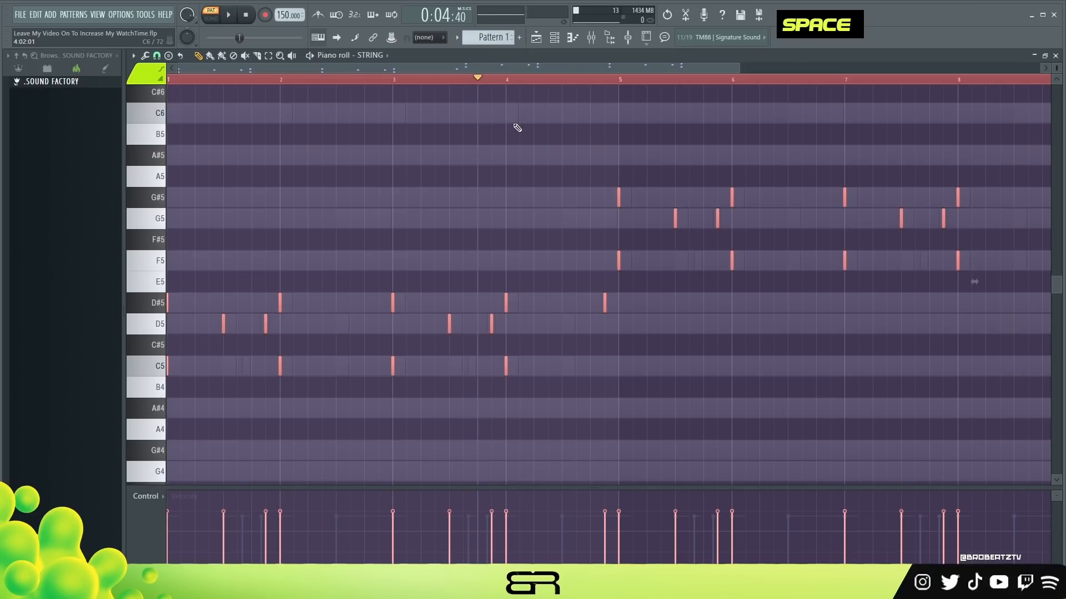
pyautogui.rightClick(516, 128)
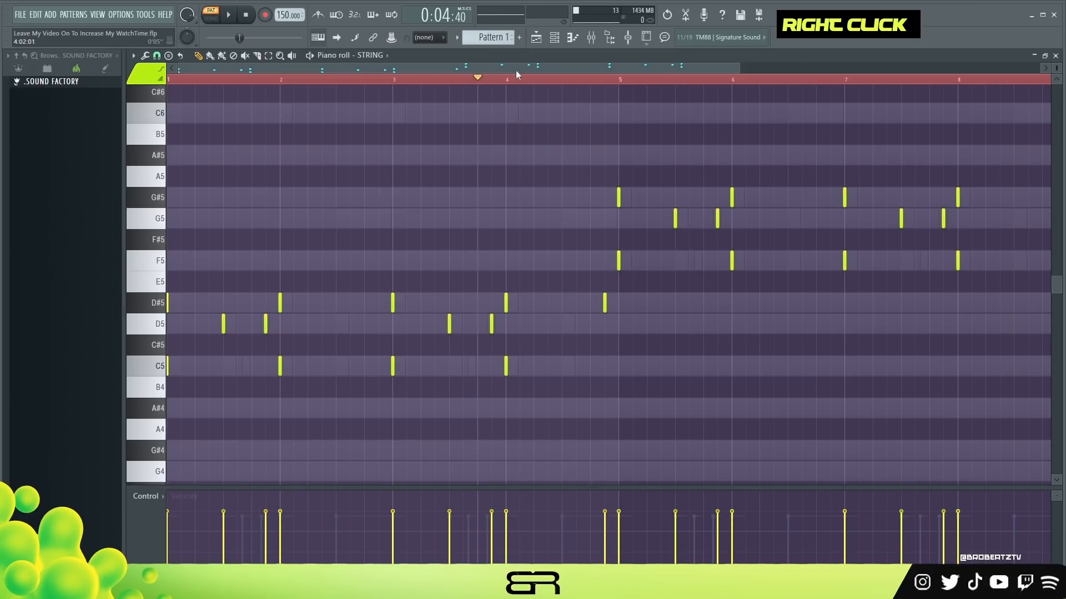
# In the TEXTURE channel's piano roll, add very short C5 notes at the starts of bars 1 and 3, and slightly lower their velocity.
pyautogui.click(555, 38)
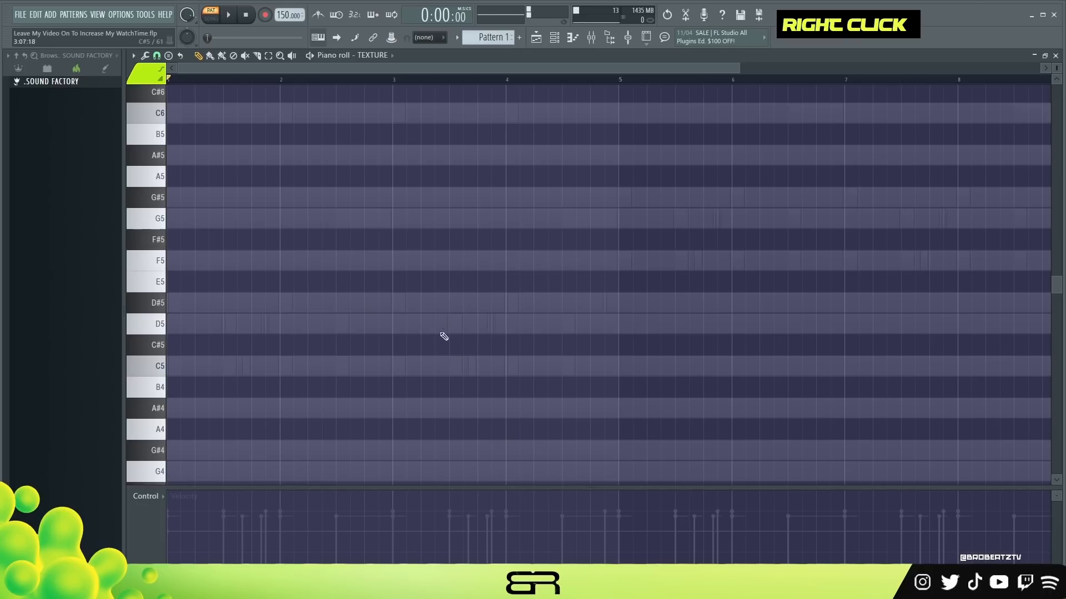
pyautogui.click(176, 369)
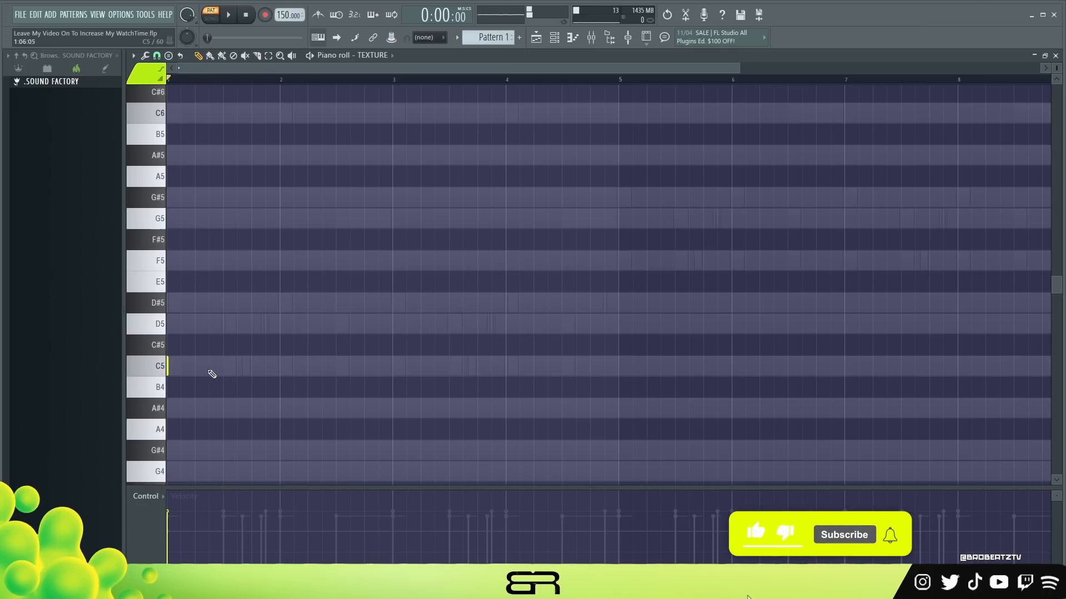
pyautogui.click(393, 366)
pyautogui.hotkey('ctrl', 'a')
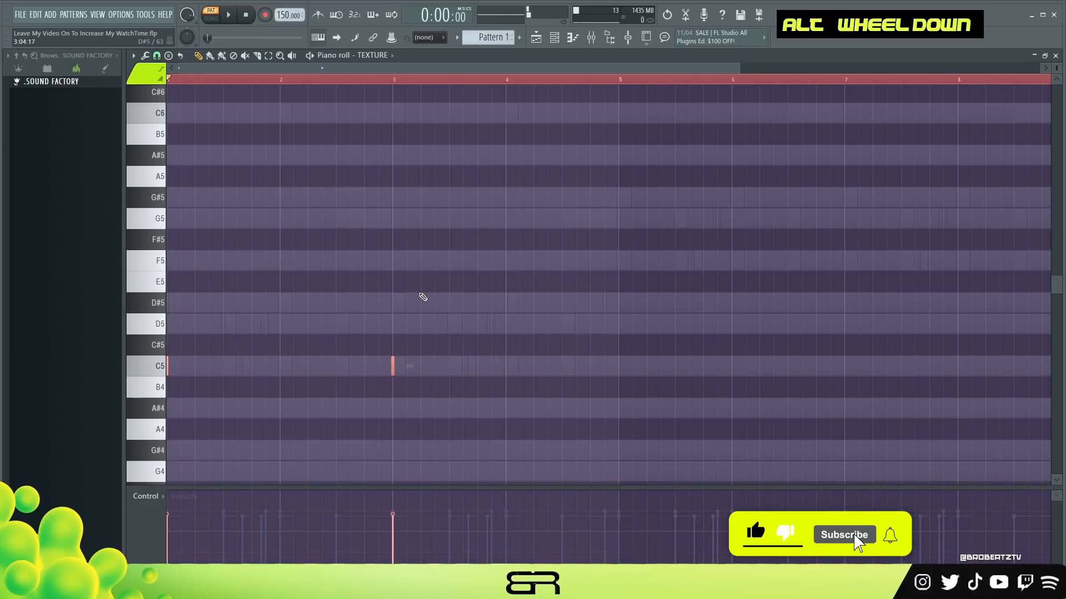
pyautogui.press('space')
# Copy the two texture notes to the starts of bars 5 and 7, raise the copies to F5, and play.
pyautogui.moveTo(169, 366); pyautogui.dragTo(648, 304)
pyautogui.press('space')
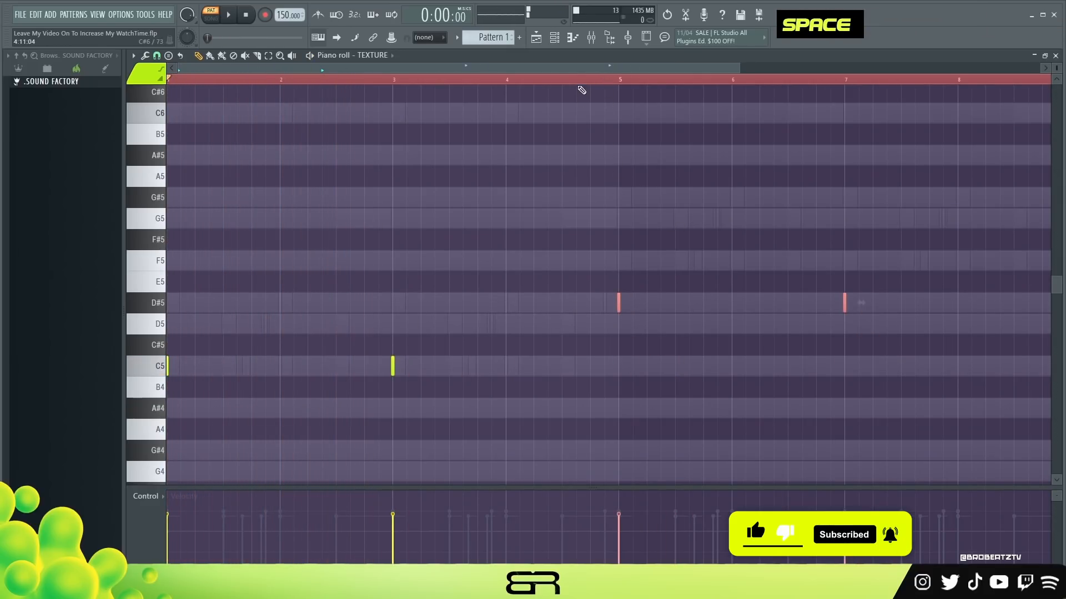
pyautogui.click(581, 87)
pyautogui.press('space')
pyautogui.moveTo(618, 302); pyautogui.dragTo(618, 264)
pyautogui.press('space')
pyautogui.press('space')
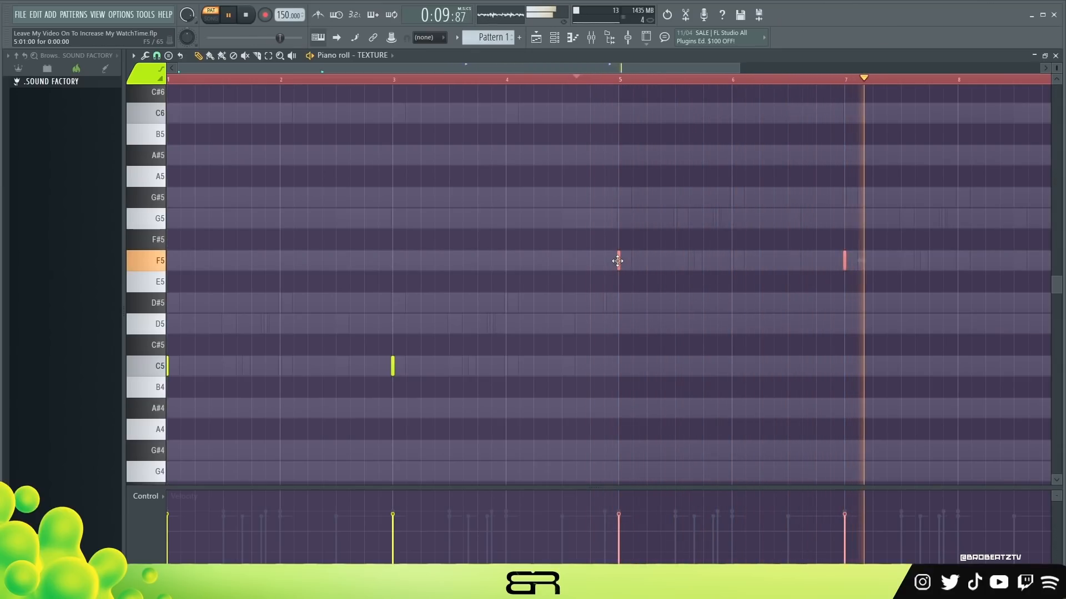
# Try the texture notes of bars 5 and 7 on D#5, play them, and undo the move.
pyautogui.press('space')
pyautogui.moveTo(618, 261); pyautogui.dragTo(617, 302)
pyautogui.press('space')
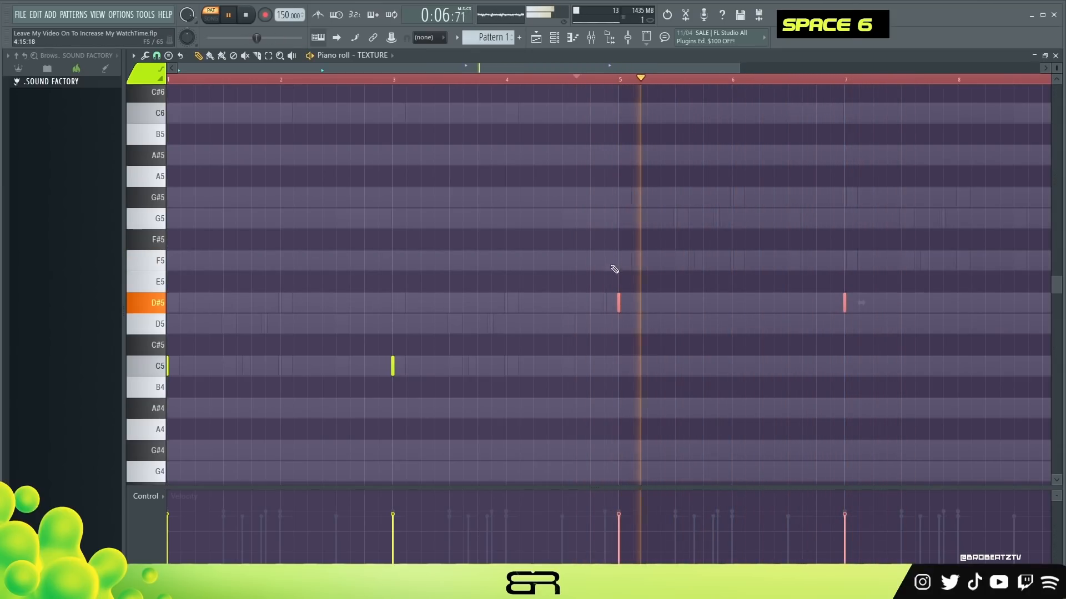
pyautogui.press('space')
pyautogui.hotkey('ctrl', 'z')
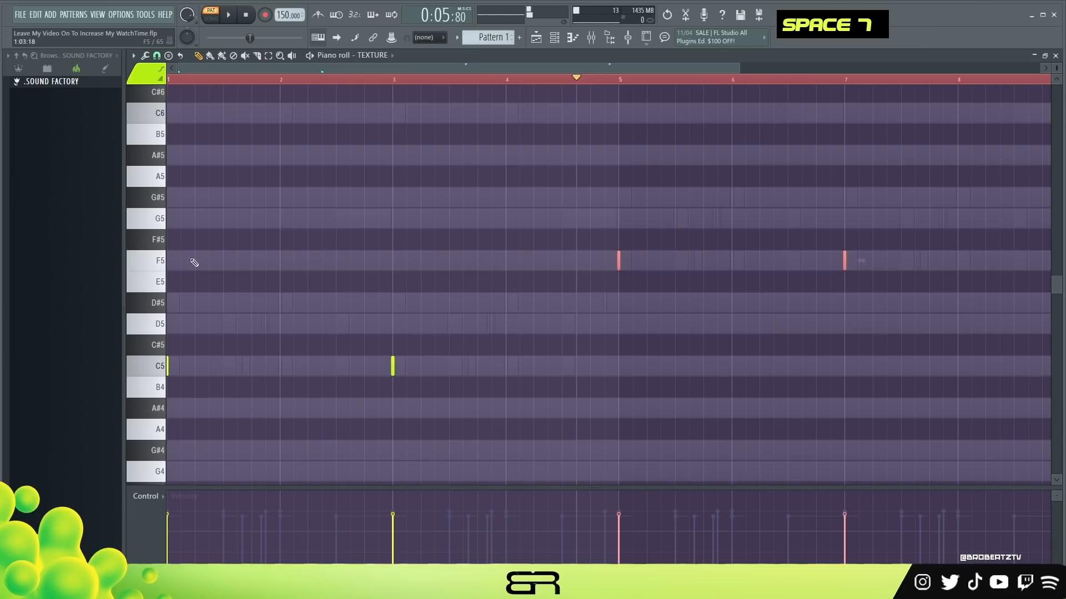
pyautogui.rightClick(600, 270)
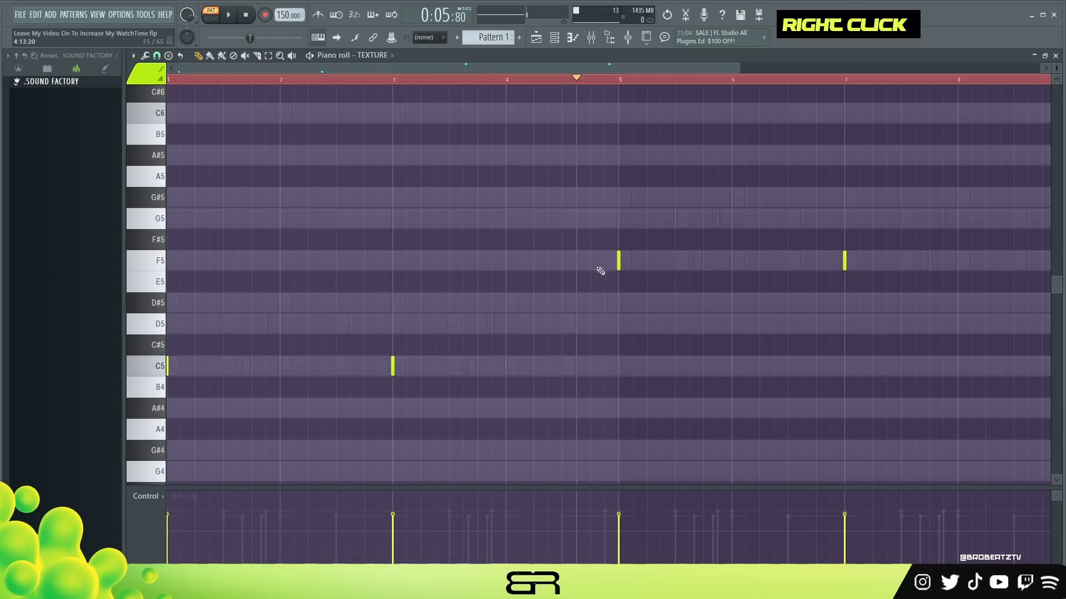
# Reselect the texture notes of bars 5 and 7, lower them to D#5, and move them back to F5.
pyautogui.moveTo(558, 258); pyautogui.dragTo(888, 265)
pyautogui.rightClick(906, 265)
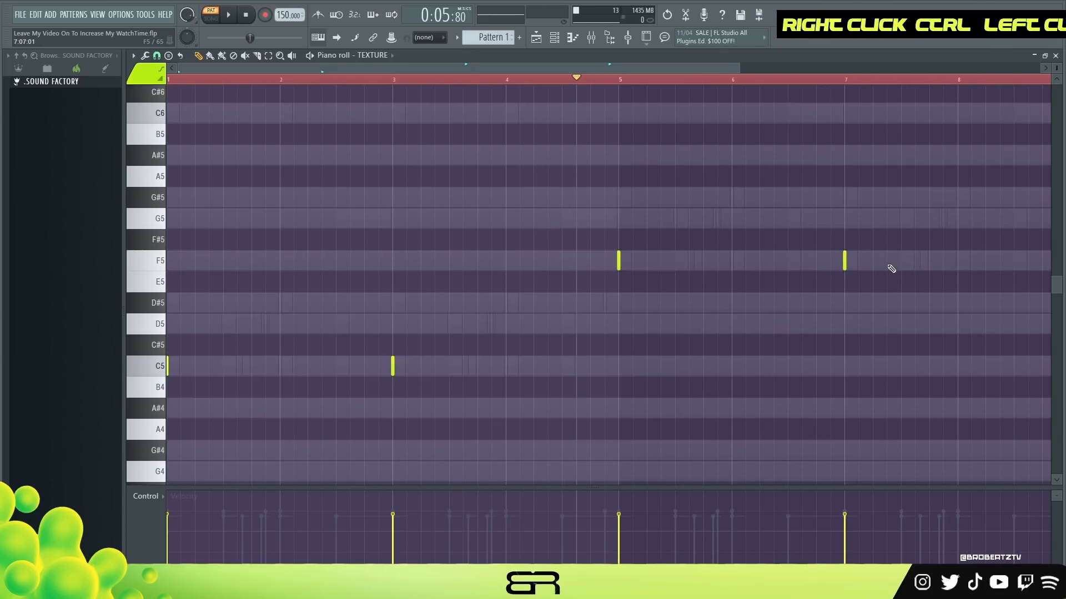
pyautogui.moveTo(543, 229); pyautogui.dragTo(952, 294)
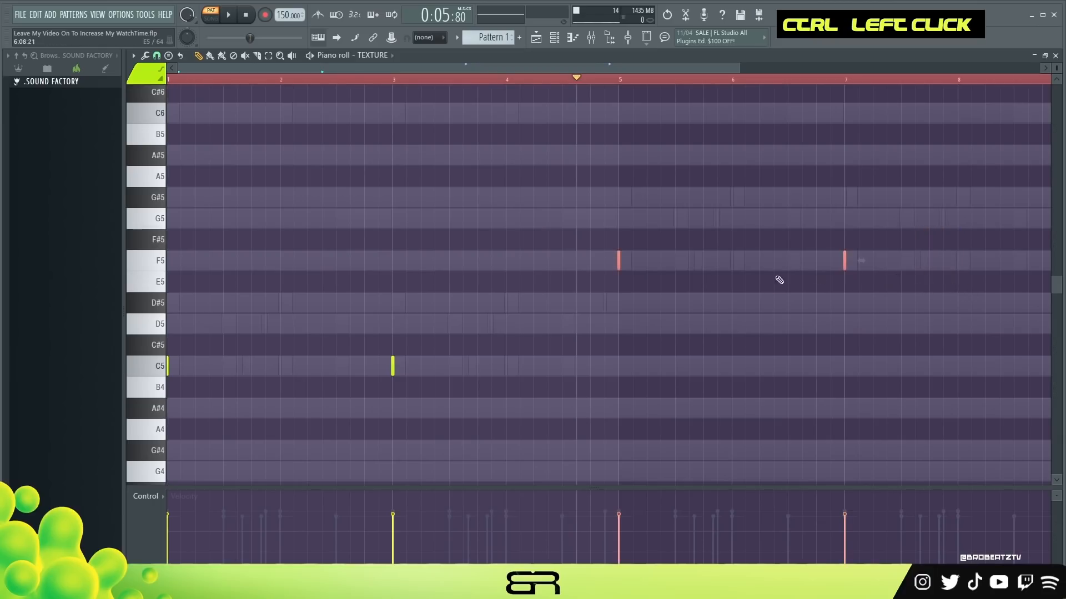
pyautogui.moveTo(616, 262); pyautogui.dragTo(617, 314)
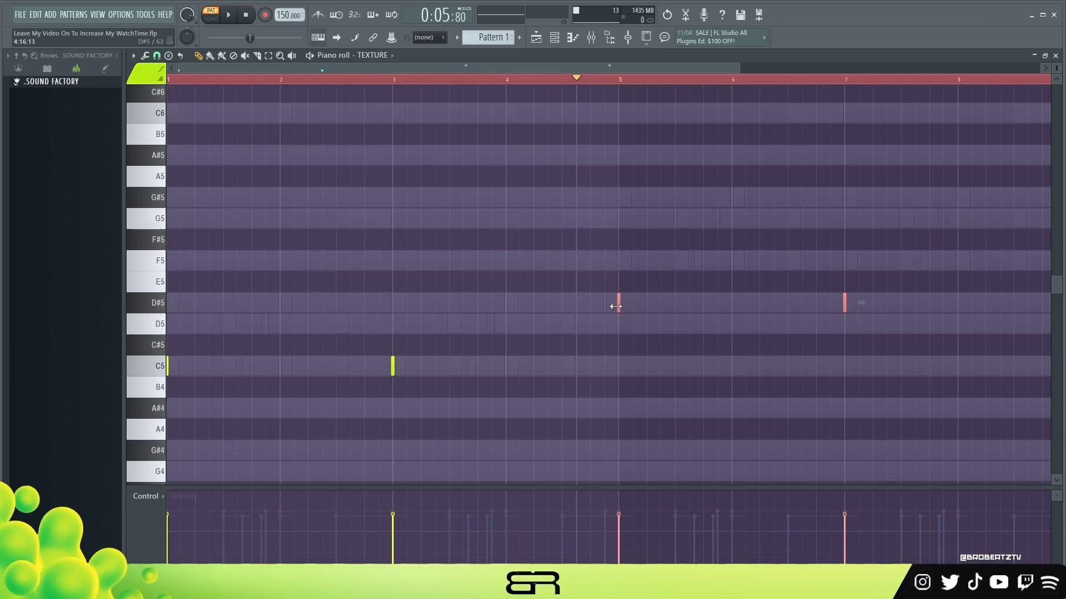
pyautogui.moveTo(617, 306); pyautogui.dragTo(617, 260)
pyautogui.rightClick(607, 228)
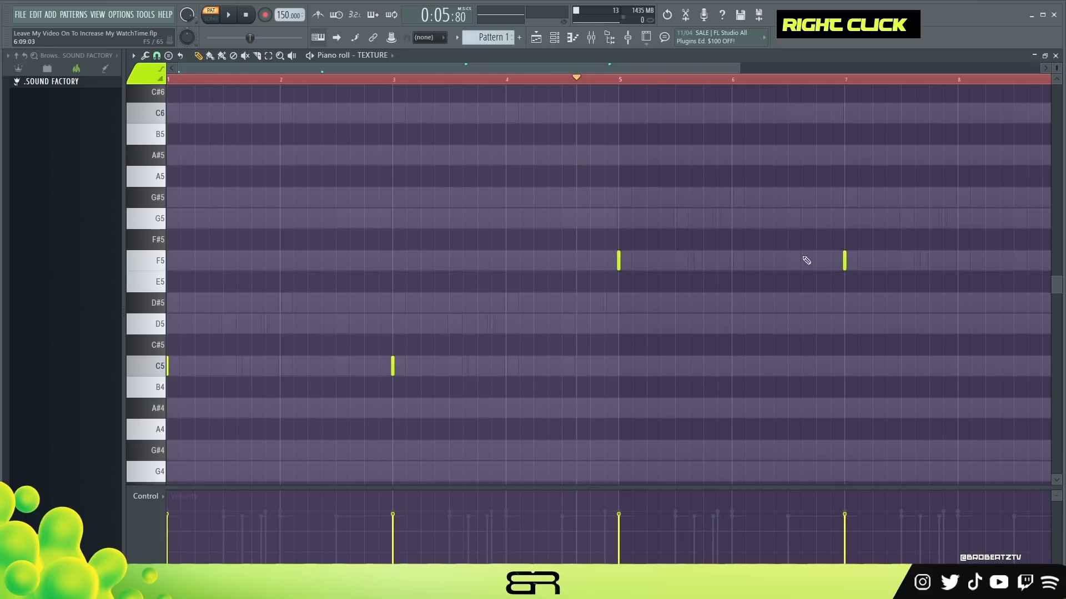
# Open the PLUCKED STRING channel, close its instrument window, and show its piano roll.
pyautogui.press('space')
pyautogui.click(552, 38)
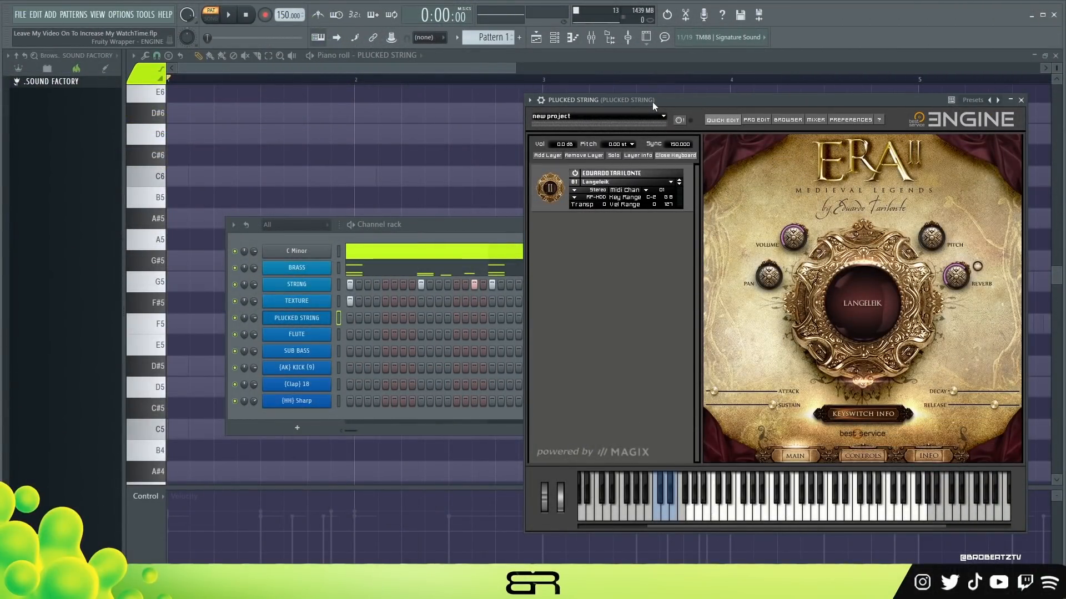
pyautogui.click(1021, 100)
pyautogui.rightClick(434, 167)
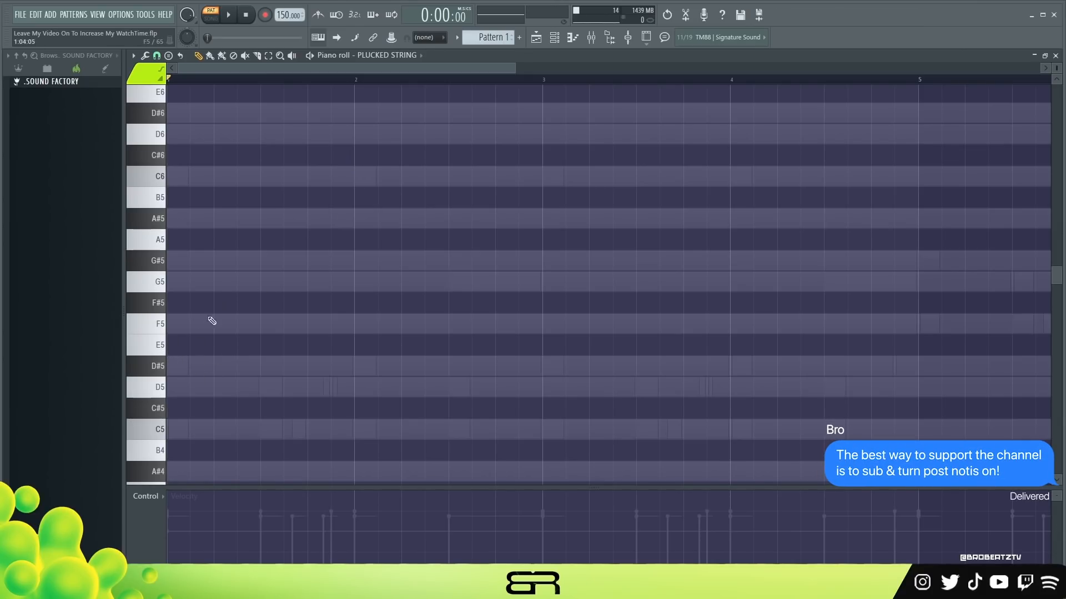
pyautogui.click(198, 367)
pyautogui.click(355, 367)
pyautogui.rightClick(168, 367)
pyautogui.rightClick(355, 369)
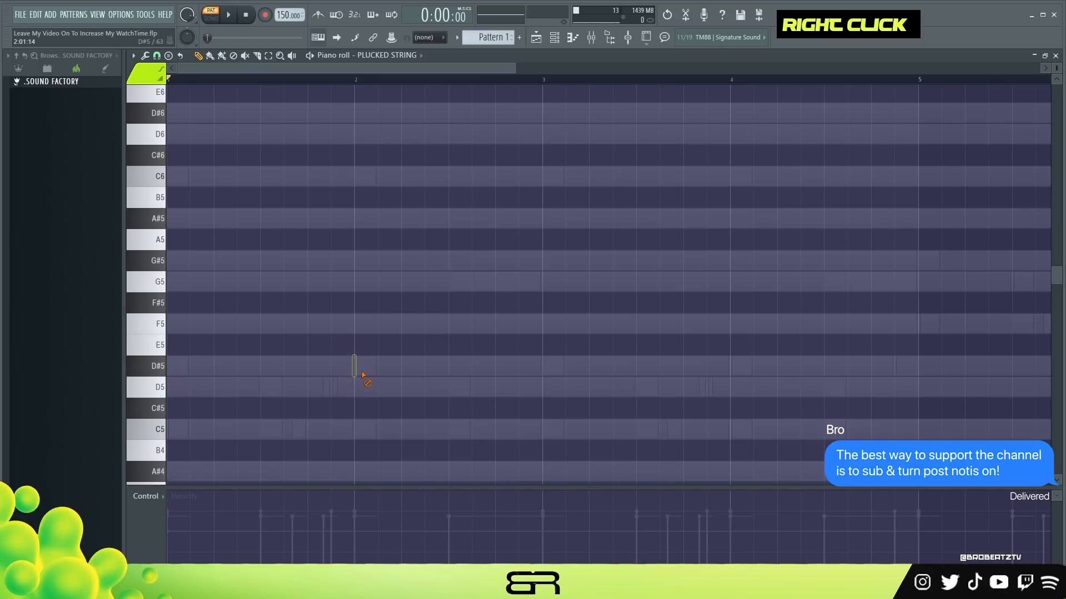
# Stack very short C5, D#5, G5 and A#5 notes at the start of bar 2.
pyautogui.scroll(-3, 381, 369)
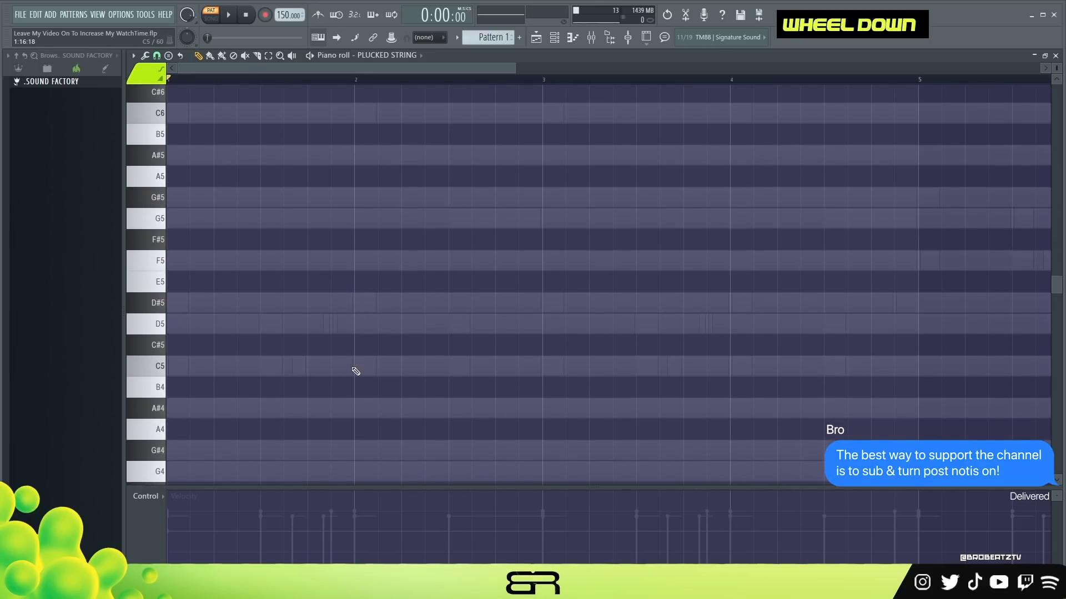
pyautogui.click(354, 366)
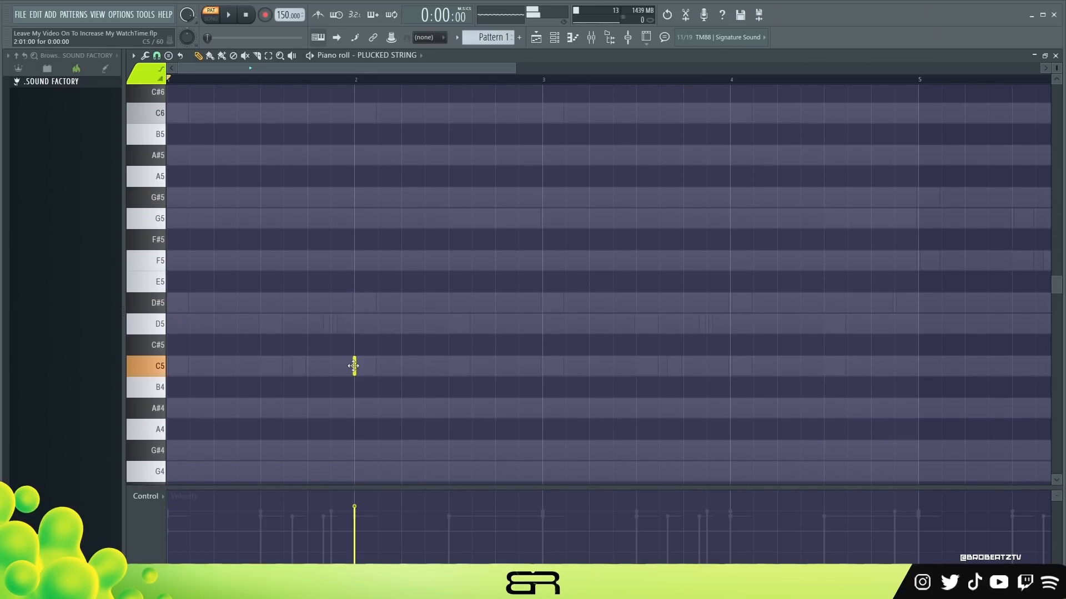
pyautogui.click(358, 305)
pyautogui.click(358, 218)
pyautogui.click(357, 155)
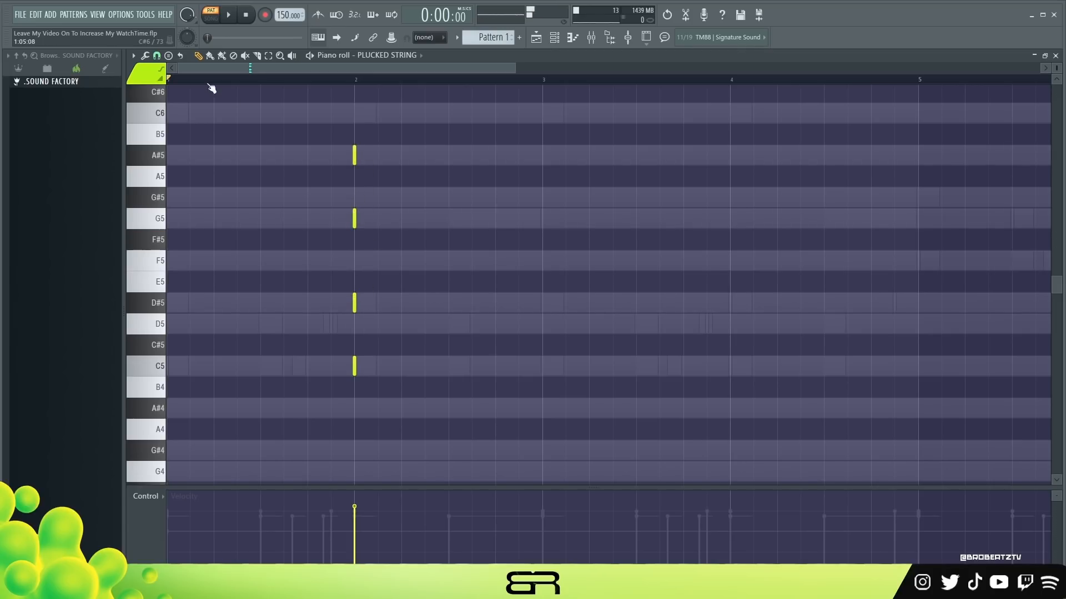
pyautogui.click(169, 56)
pyautogui.click(194, 151)
pyautogui.click(402, 365)
pyautogui.press('Delete')
# Repeat the C5 and D#5 plucked notes on every beat of bar 2.
pyautogui.moveTo(383, 337); pyautogui.dragTo(369, 374)
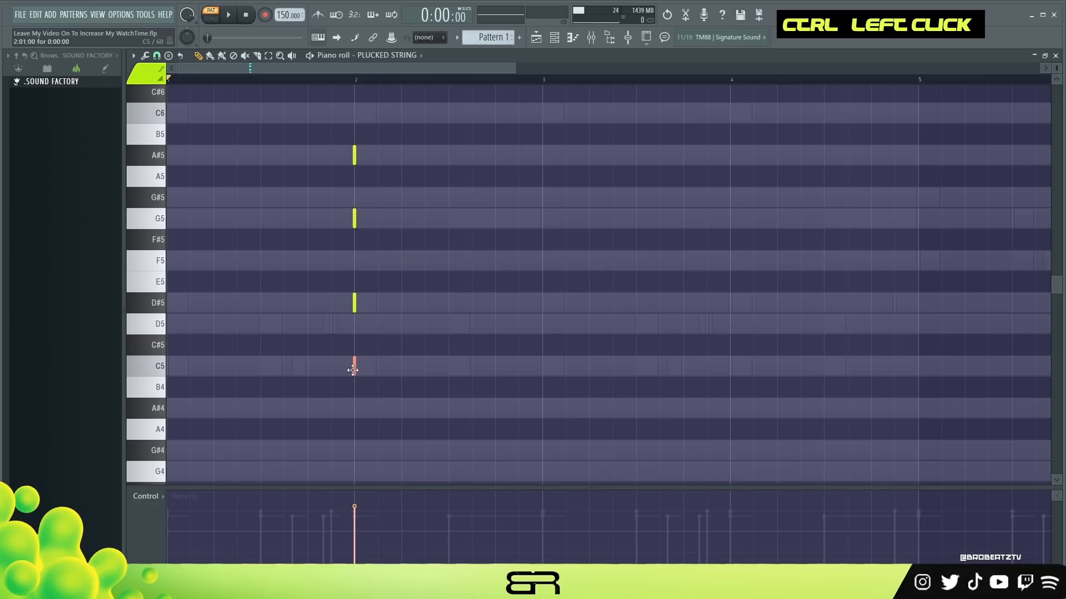
pyautogui.moveTo(355, 370); pyautogui.dragTo(495, 364)
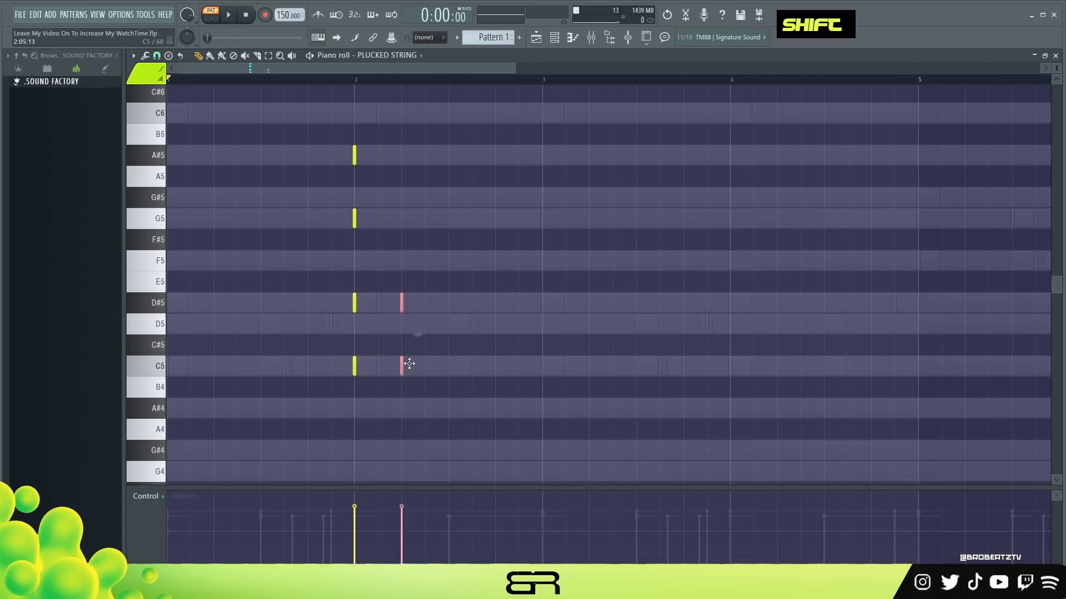
pyautogui.hotkey('ctrl', 'z')
pyautogui.keyDown('ctrl'); pyautogui.click(352, 362); pyautogui.keyUp('ctrl')
pyautogui.moveTo(571, 335); pyautogui.dragTo(302, 397)
pyautogui.rightClick(609, 303)
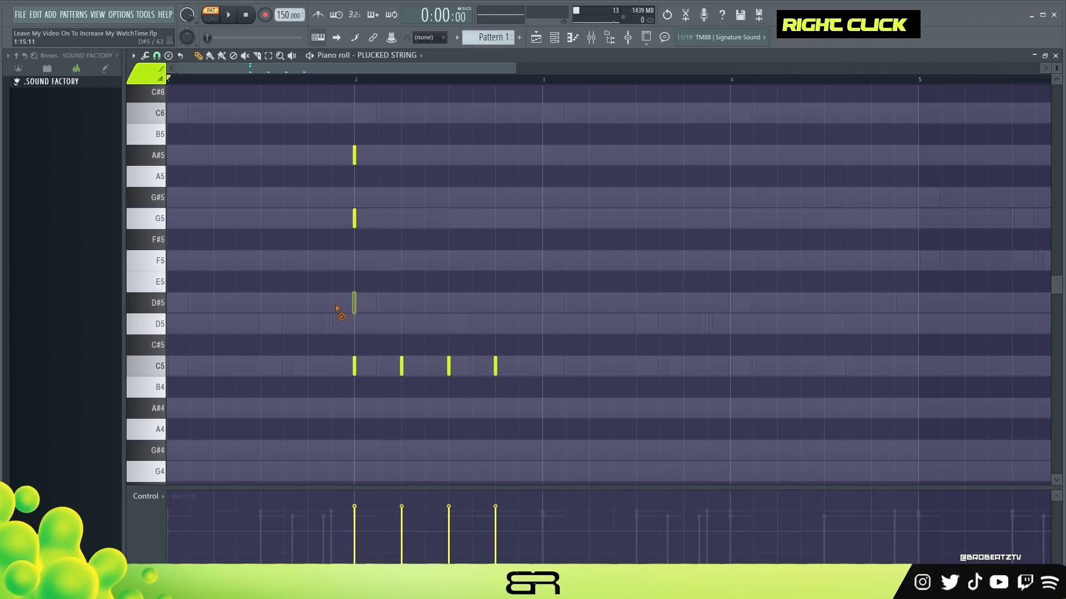
pyautogui.keyDown('ctrl'); pyautogui.moveTo(316, 335); pyautogui.dragTo(494, 305); pyautogui.keyUp('ctrl')
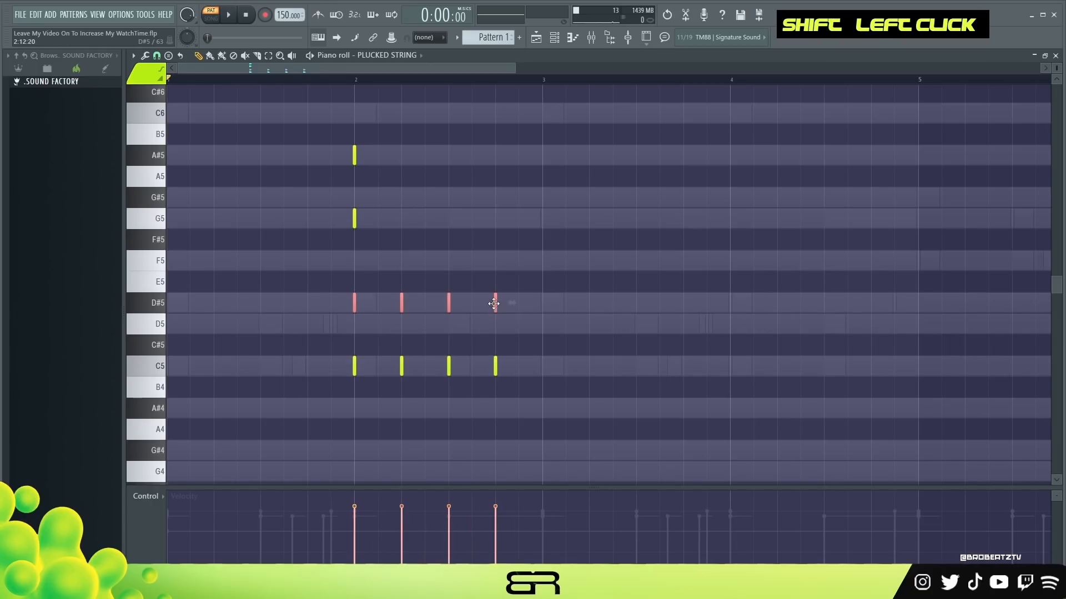
pyautogui.rightClick(517, 344)
# Lower the last two D#5 notes of bar 2 to D5, and shift the D#5 and D5 notes half a beat later.
pyautogui.keyDown('ctrl'); pyautogui.moveTo(541, 273); pyautogui.dragTo(431, 334); pyautogui.keyUp('ctrl')
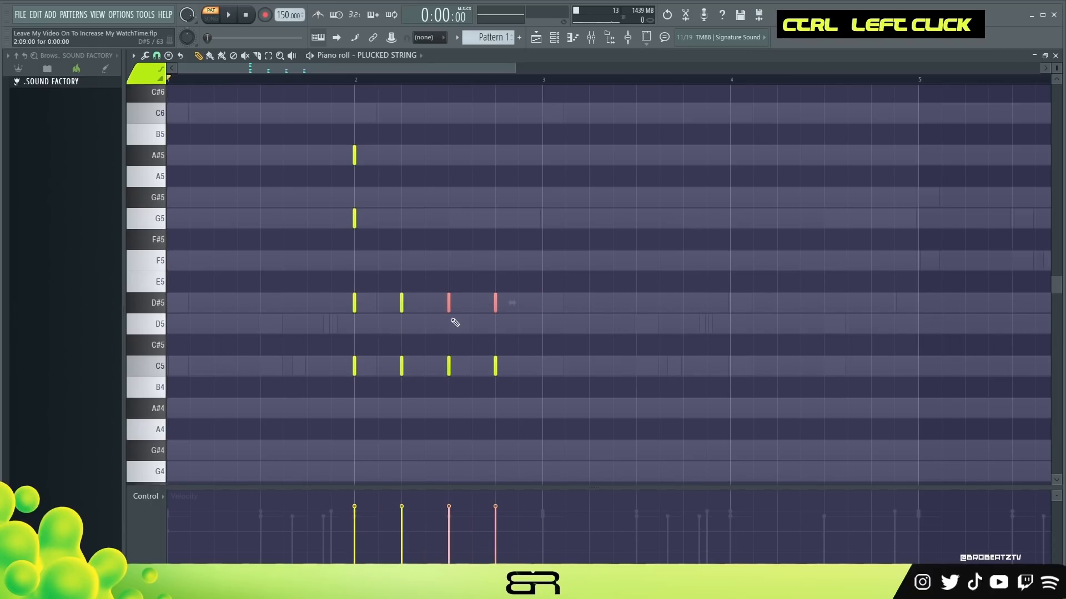
pyautogui.hotkey('shift', 'Down')
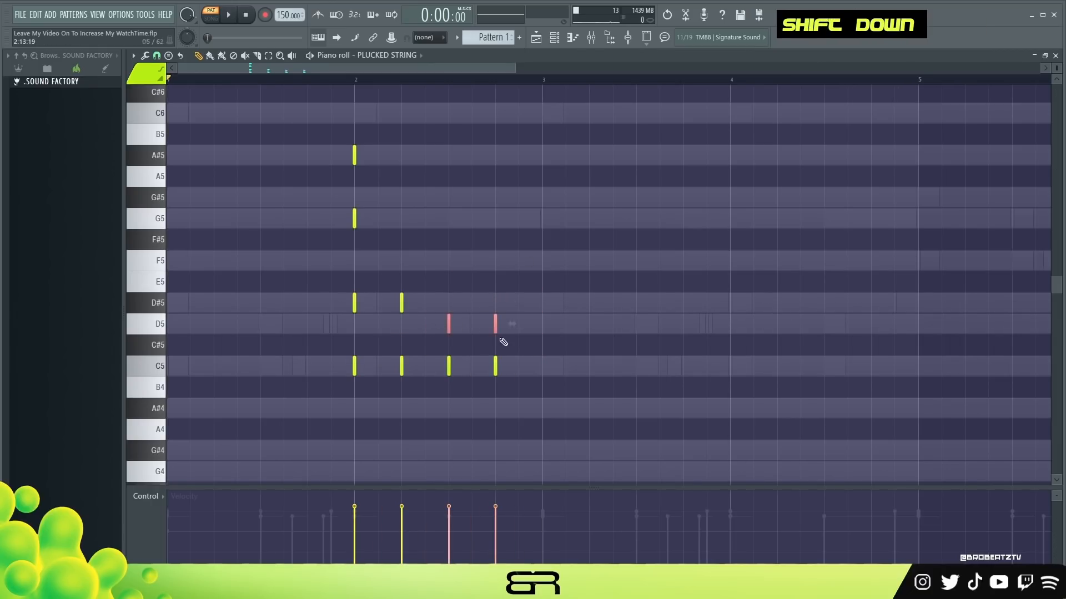
pyautogui.keyDown('ctrl'); pyautogui.moveTo(515, 334); pyautogui.dragTo(374, 311); pyautogui.keyUp('ctrl')
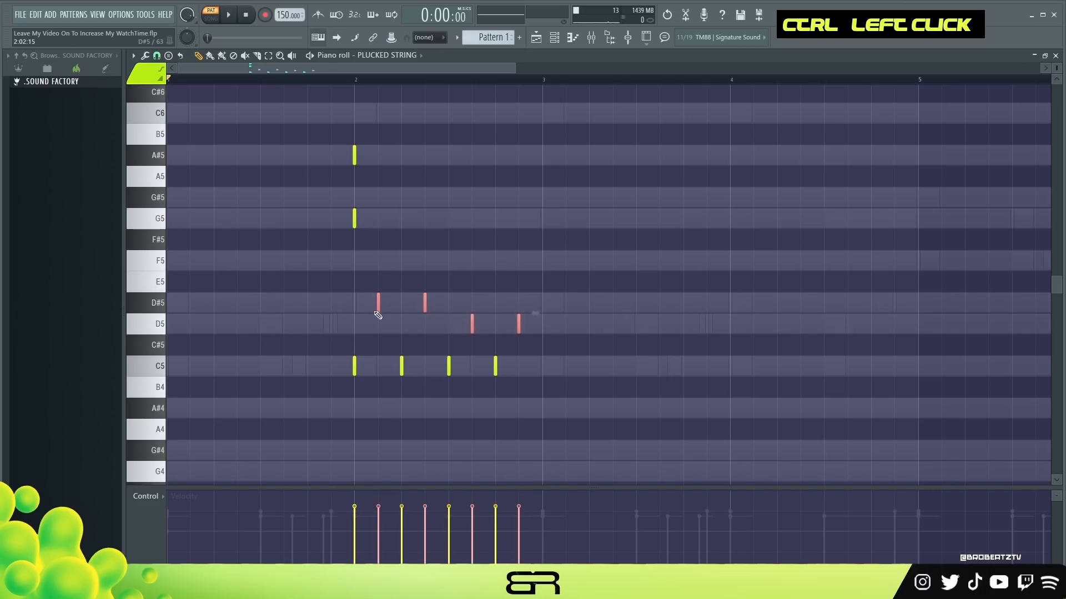
pyautogui.rightClick(639, 317)
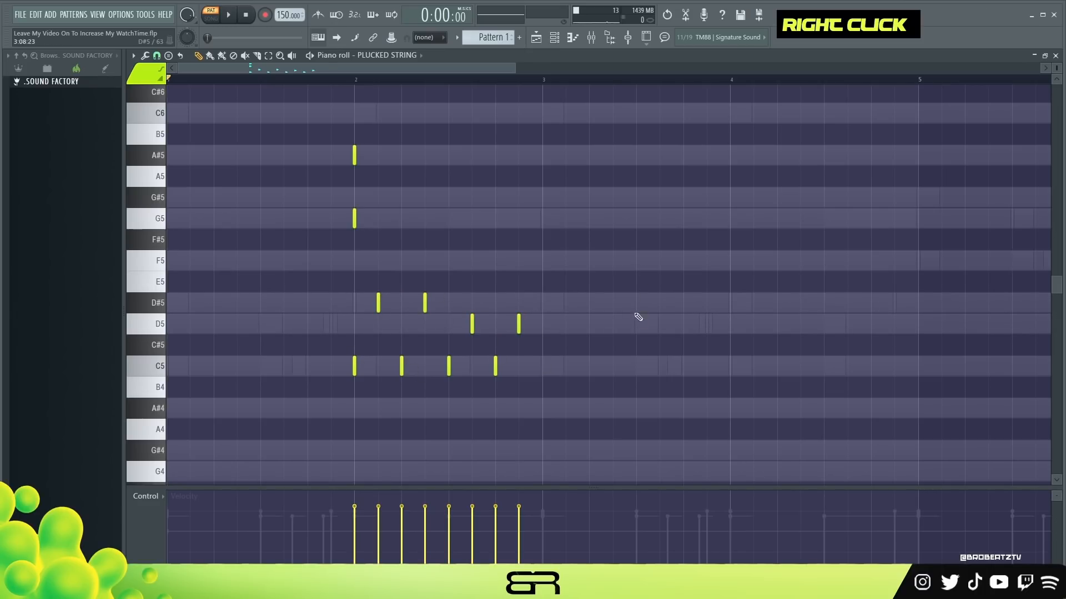
# Copy the A#5 to beat 3 of bar 2, place the G5 notes on beats 2 and 4, and play.
pyautogui.keyDown('ctrl'); pyautogui.moveTo(307, 108); pyautogui.dragTo(417, 239); pyautogui.keyUp('ctrl')
pyautogui.rightClick(433, 218)
pyautogui.keyDown('shift'); pyautogui.moveTo(355, 160); pyautogui.dragTo(448, 161); pyautogui.keyUp('shift')
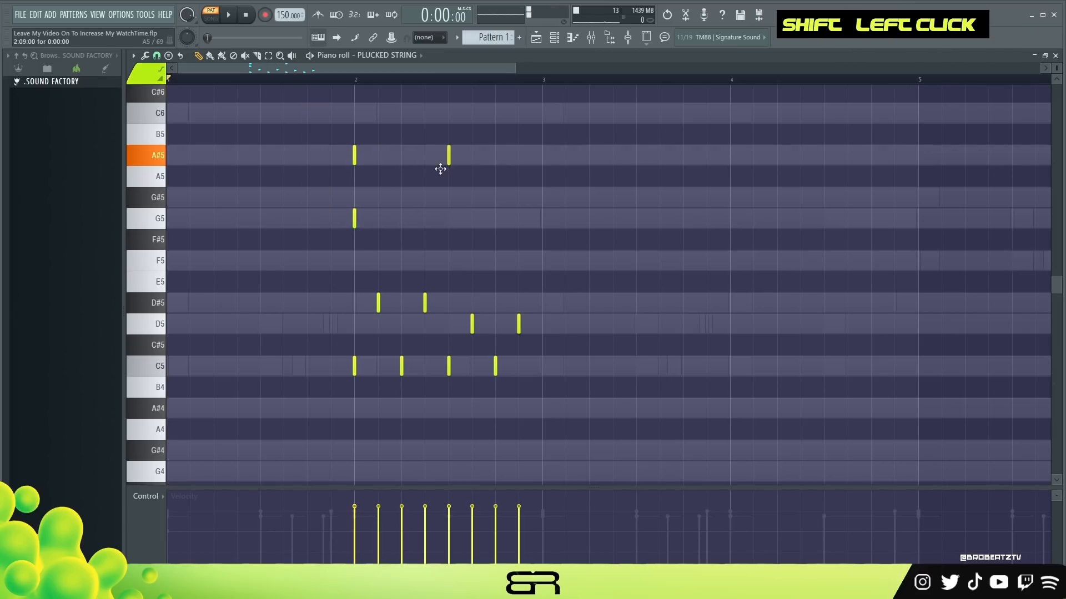
pyautogui.hotkey('shift', 'r')
pyautogui.rightClick(520, 222)
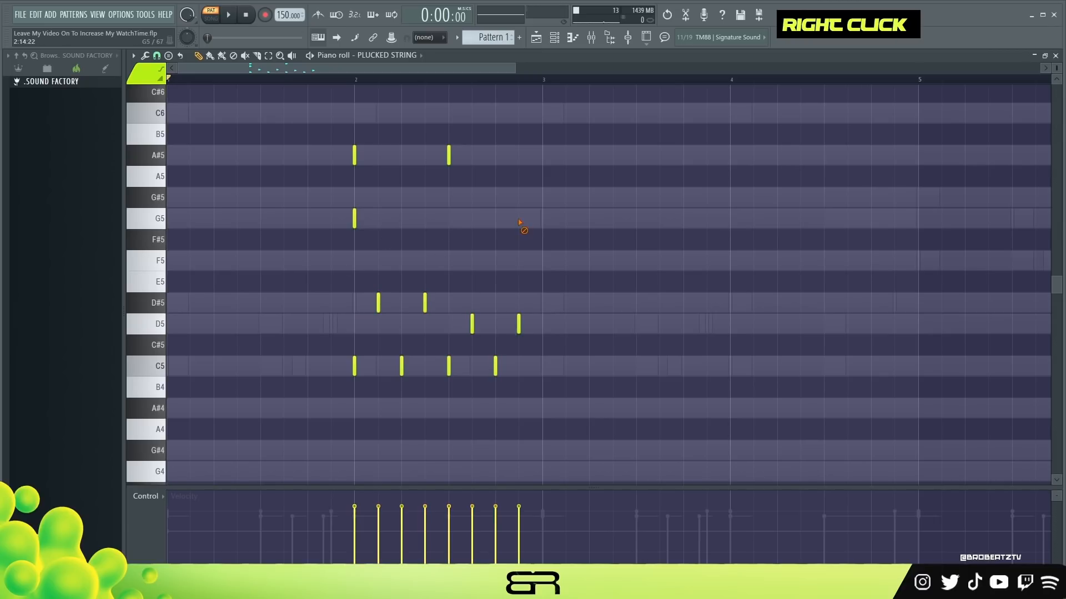
pyautogui.moveTo(377, 208)
pyautogui.mouseDown()
pyautogui.moveTo(337, 249)
pyautogui.moveTo(446, 228)
pyautogui.moveTo(343, 231)
pyautogui.mouseUp()
pyautogui.moveTo(354, 222); pyautogui.dragTo(402, 223)
pyautogui.press('space')
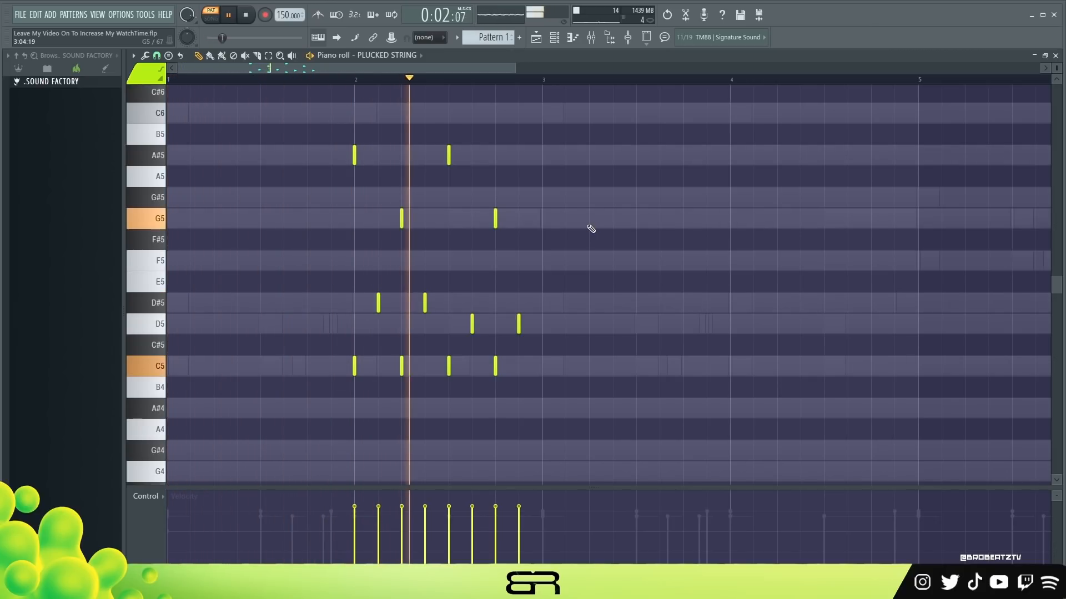
pyautogui.press('space')
# Slightly lower the velocity of all plucked string notes, and play from just before bar 2.
pyautogui.hotkey('ctrl', 'a')
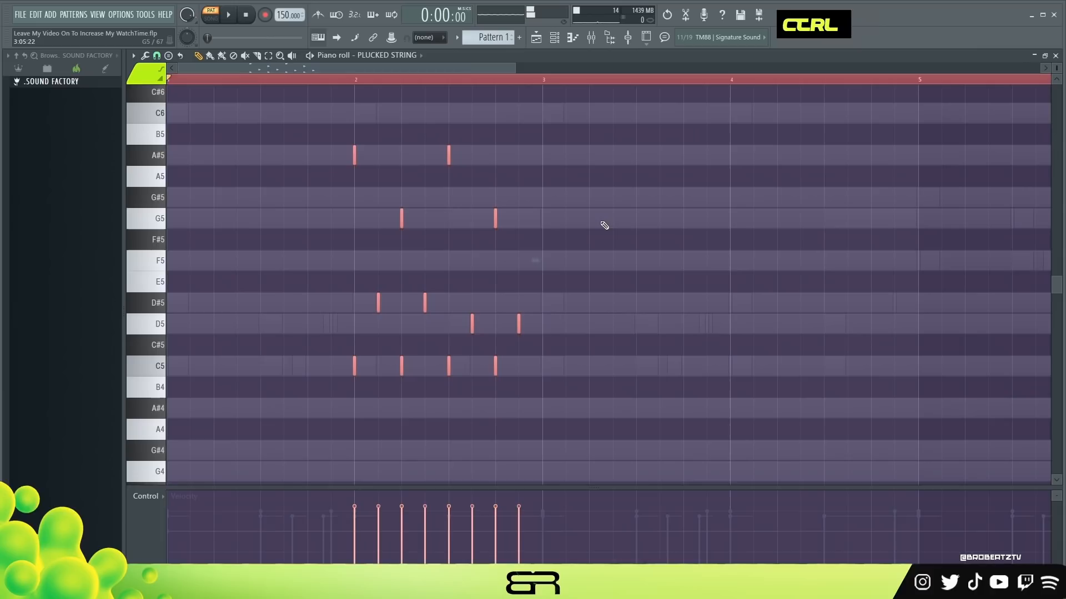
pyautogui.scroll(1, 601, 222)
pyautogui.click(341, 80)
pyautogui.press('space')
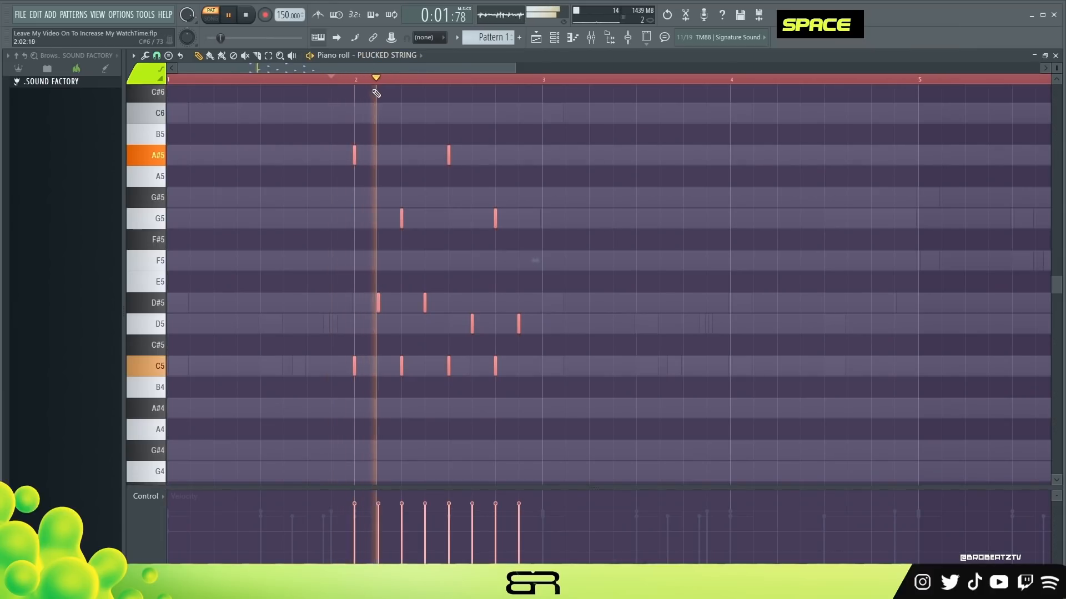
pyautogui.scroll(-1, 445, 136)
pyautogui.press('space')
pyautogui.press('space')
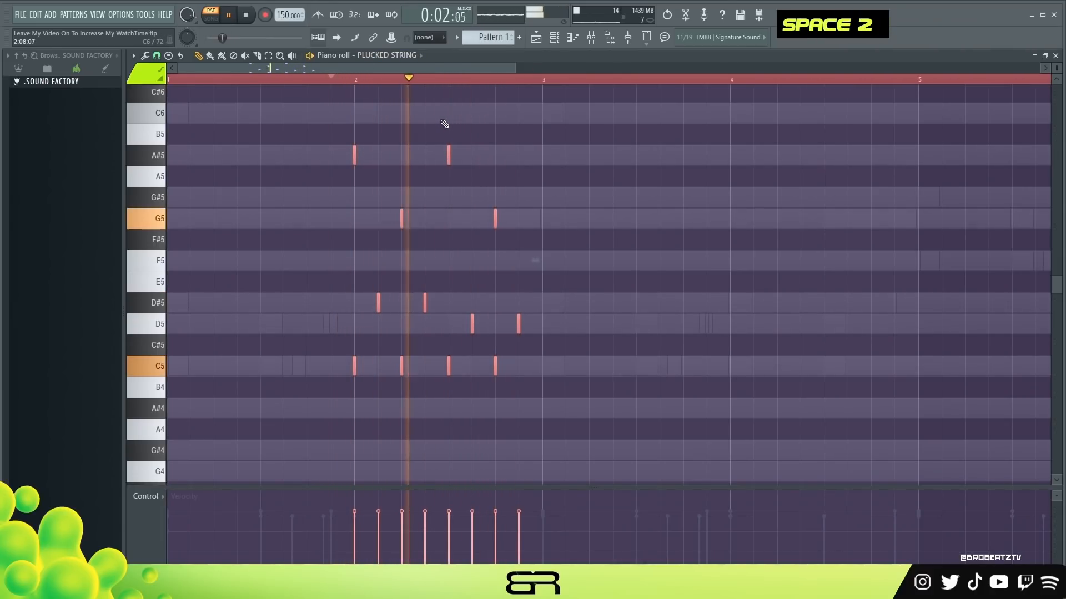
# Copy the plucked string phrase from bar 2 into bars 4, 6 and 8.
pyautogui.press('space')
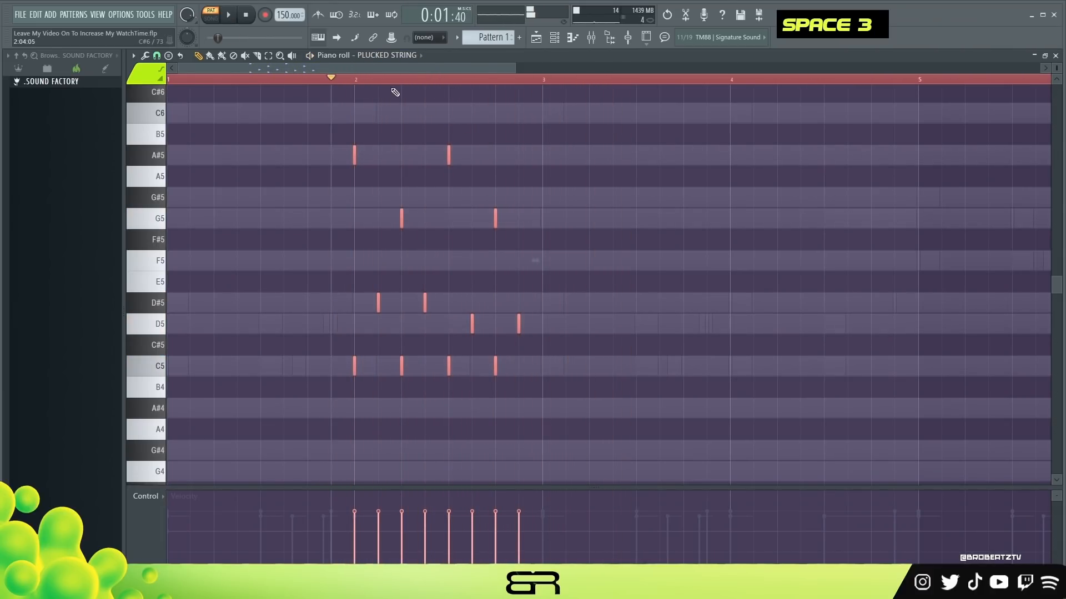
pyautogui.scroll(-2, 394, 95)
pyautogui.moveTo(283, 157); pyautogui.dragTo(515, 159)
pyautogui.moveTo(283, 158); pyautogui.dragTo(764, 167)
# Raise the plucked notes in bars 6 and 8 by five semitones, and play from just before bar 4.
pyautogui.hotkey('shift', 'Up')
pyautogui.hotkey('shift', 'Up')
pyautogui.hotkey('shift', 'Up')
pyautogui.hotkey('shift', 'Up')
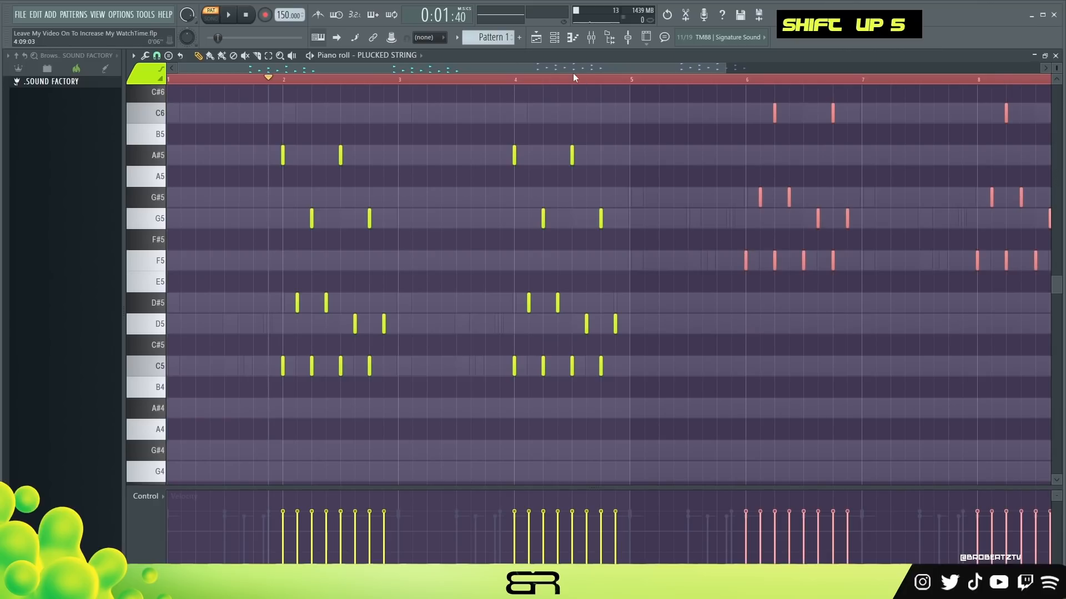
pyautogui.click(509, 79)
pyautogui.press('space')
pyautogui.scroll(-3, 516, 73)
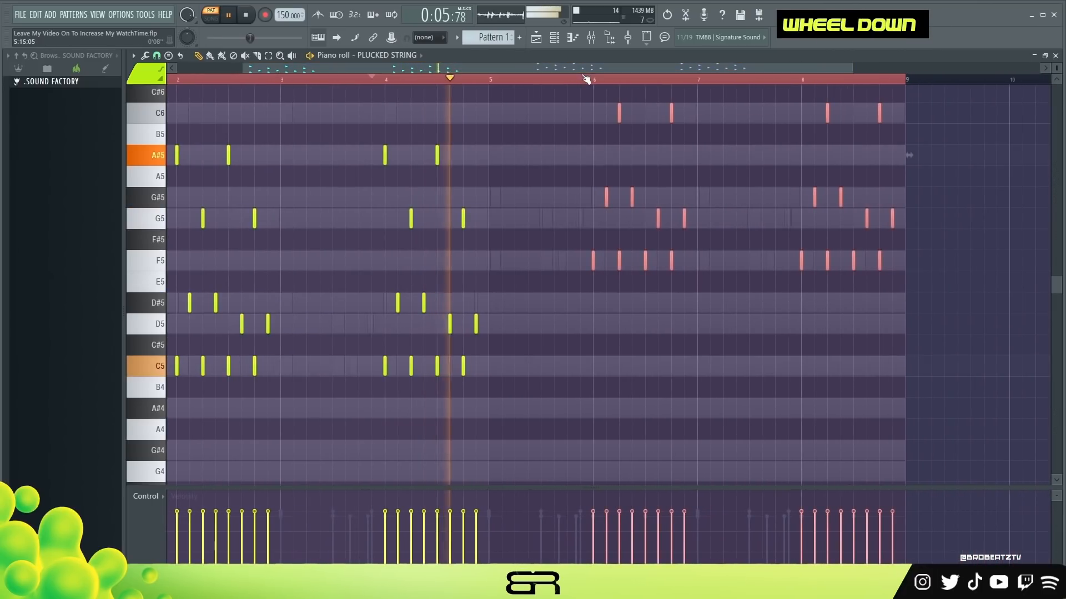
pyautogui.rightClick(725, 352)
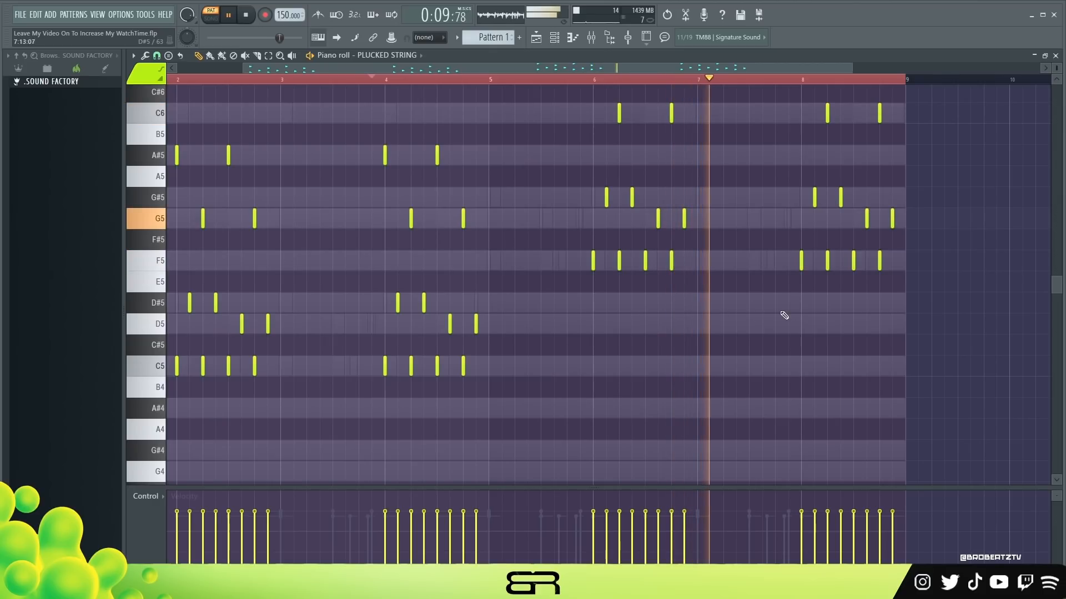
pyautogui.rightClick(834, 315)
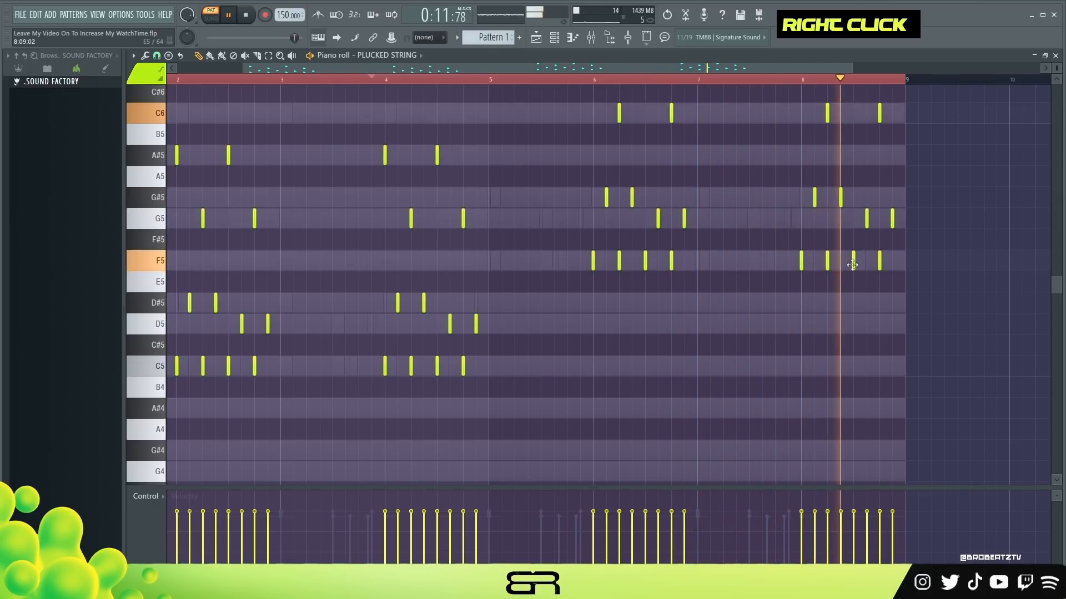
pyautogui.press('space')
# Add a short D#5 plucked note on the last half beat of bar 8.
pyautogui.click(897, 304)
pyautogui.moveTo(908, 292); pyautogui.dragTo(458, 209)
pyautogui.scroll(-2, 465, 71)
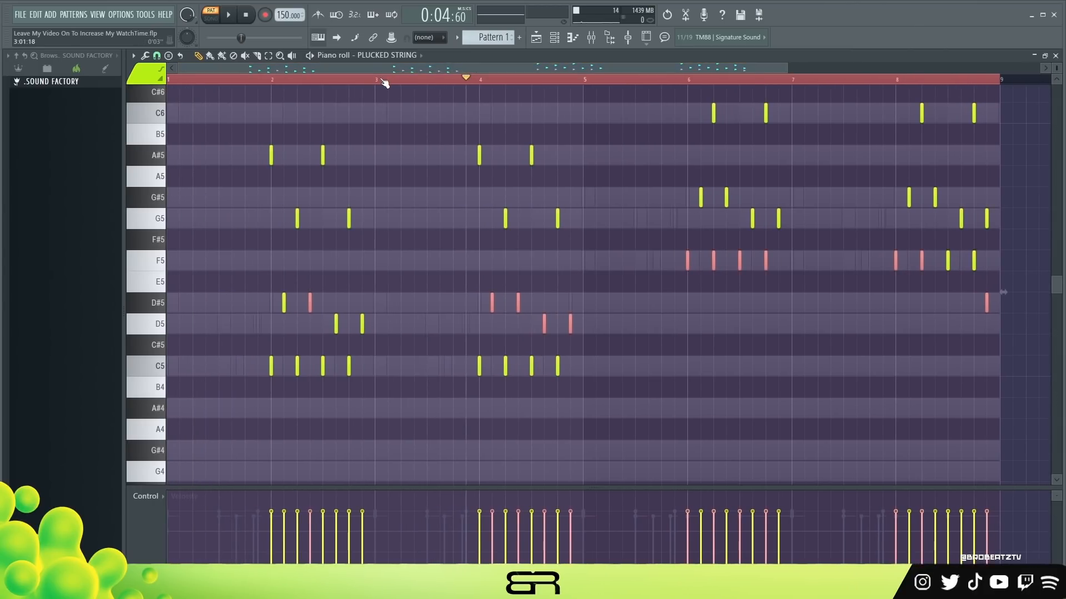
# Open the FLUTE channel's Gemshorn instrument, audition a couple of keys and close its window.
pyautogui.click(572, 37)
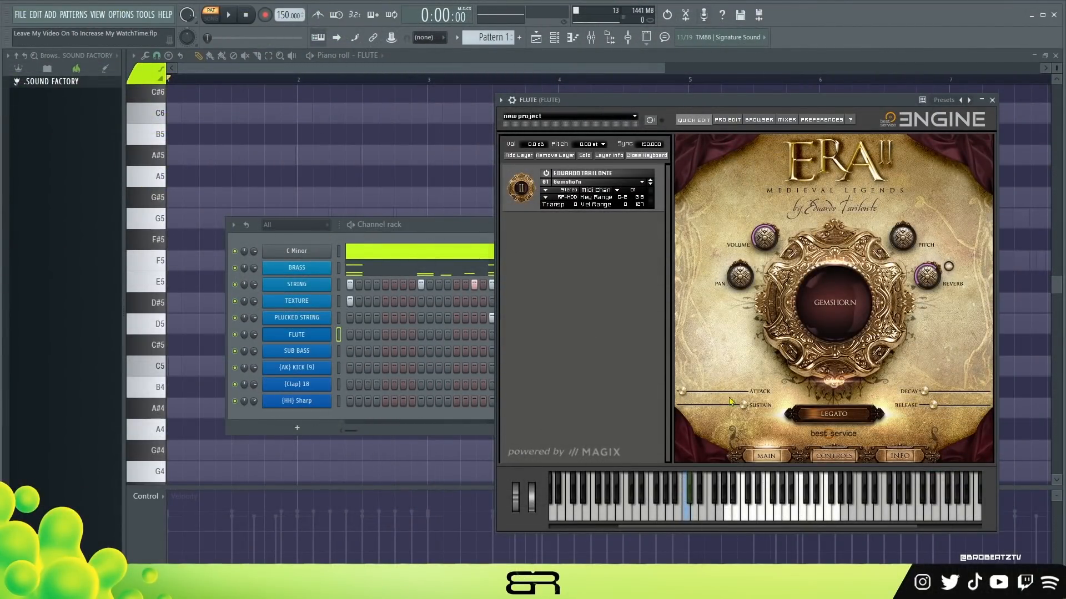
pyautogui.click(784, 502)
pyautogui.click(802, 506)
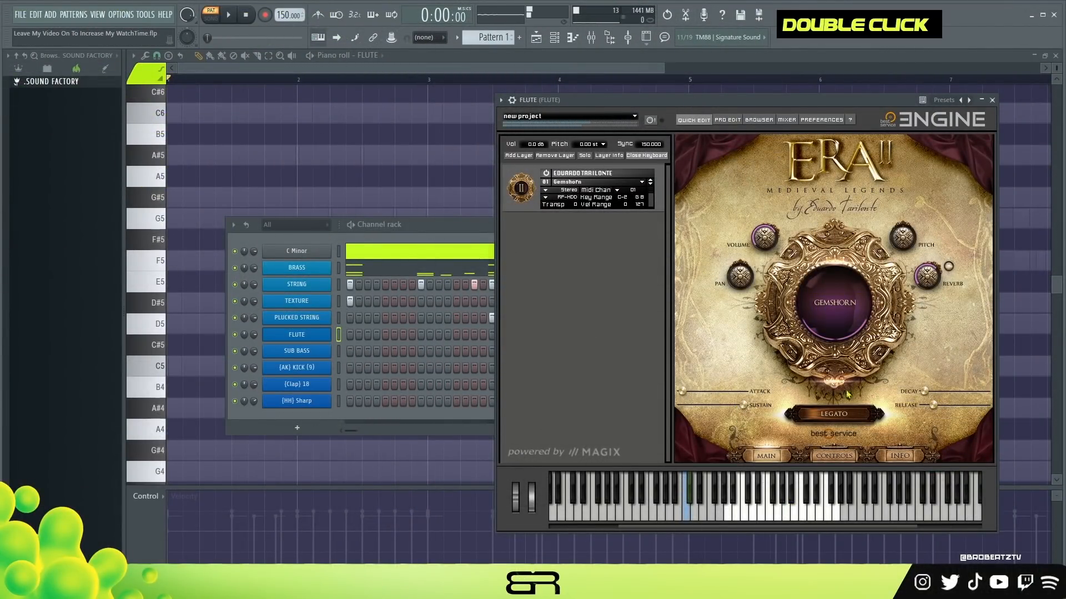
pyautogui.click(992, 100)
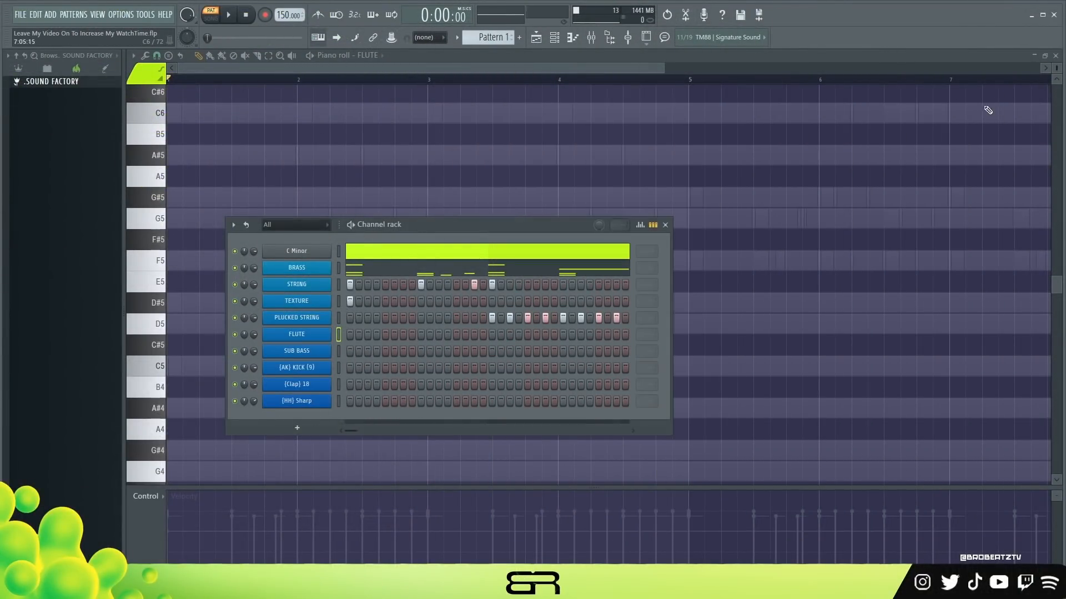
# Place short C5, D#5 and G5 flute notes at the start of bar 2.
pyautogui.rightClick(433, 141)
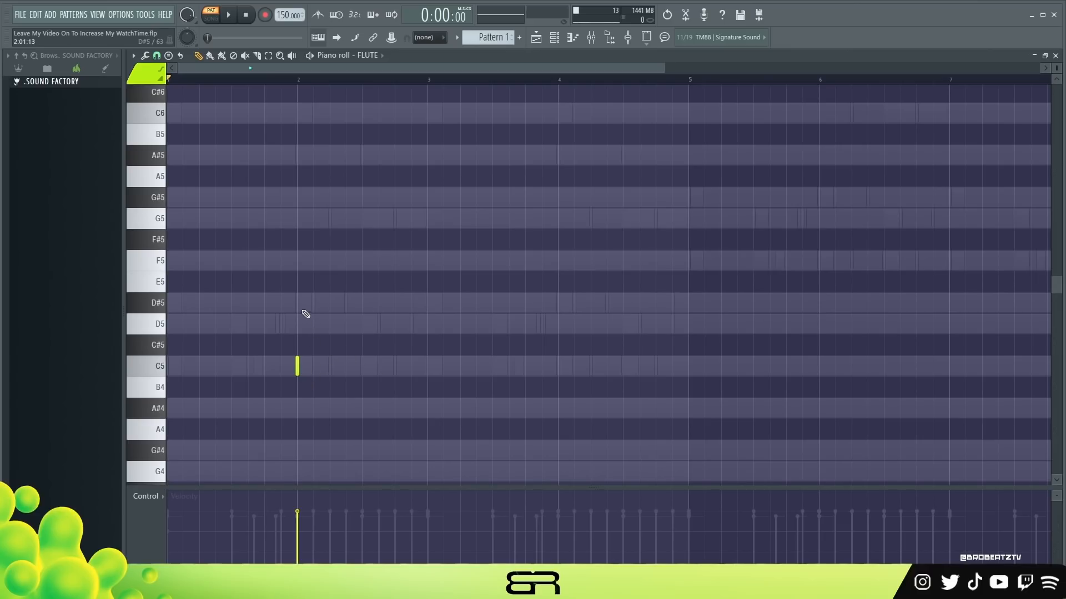
pyautogui.click(302, 228)
pyautogui.moveTo(382, 187); pyautogui.dragTo(283, 380)
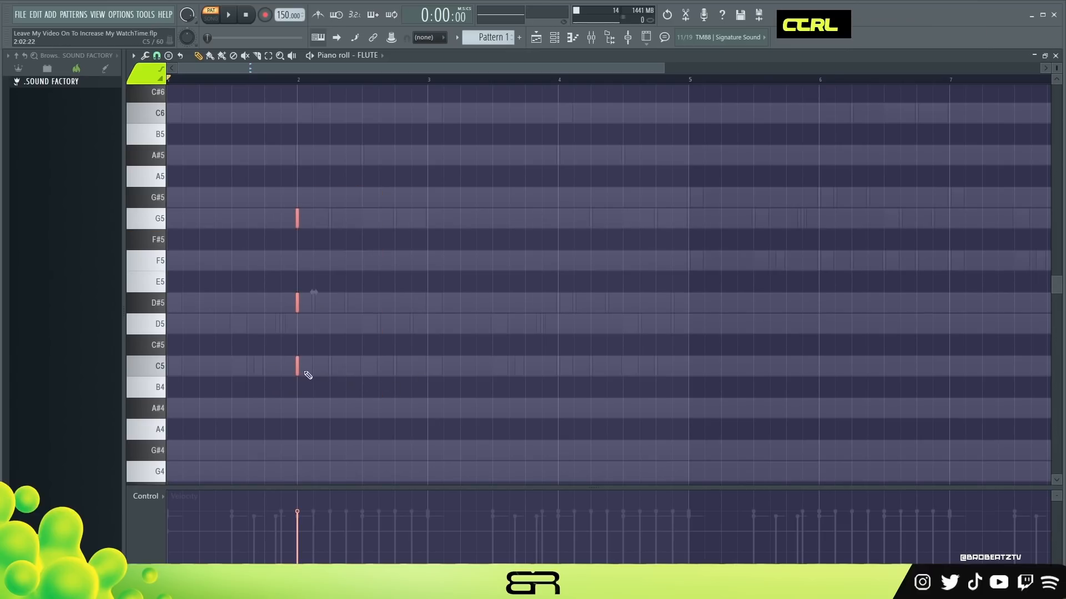
pyautogui.click(429, 366)
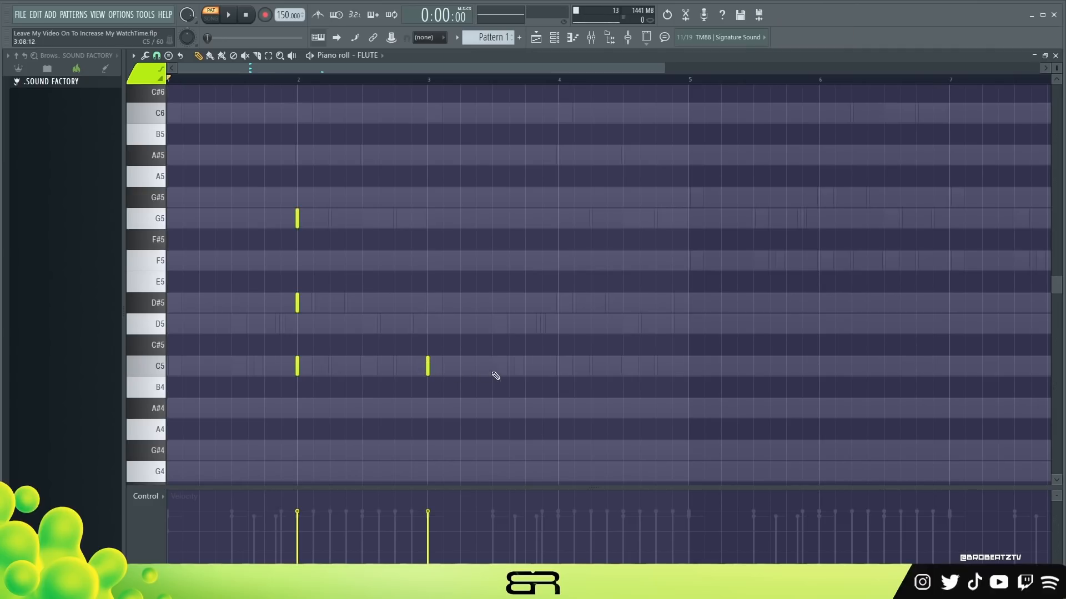
pyautogui.moveTo(428, 367); pyautogui.dragTo(582, 379)
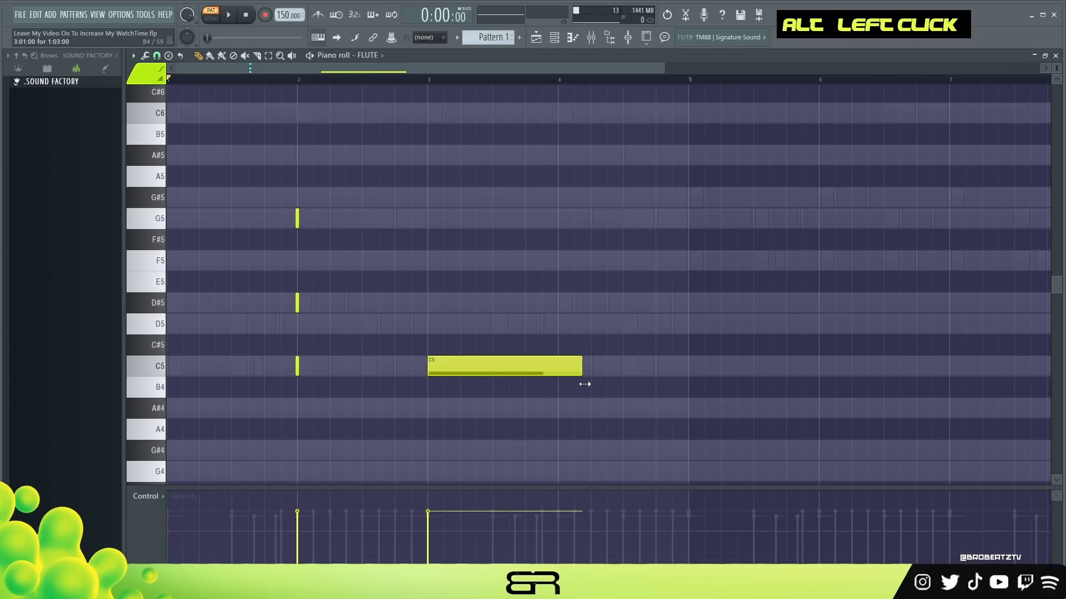
pyautogui.rightClick(578, 367)
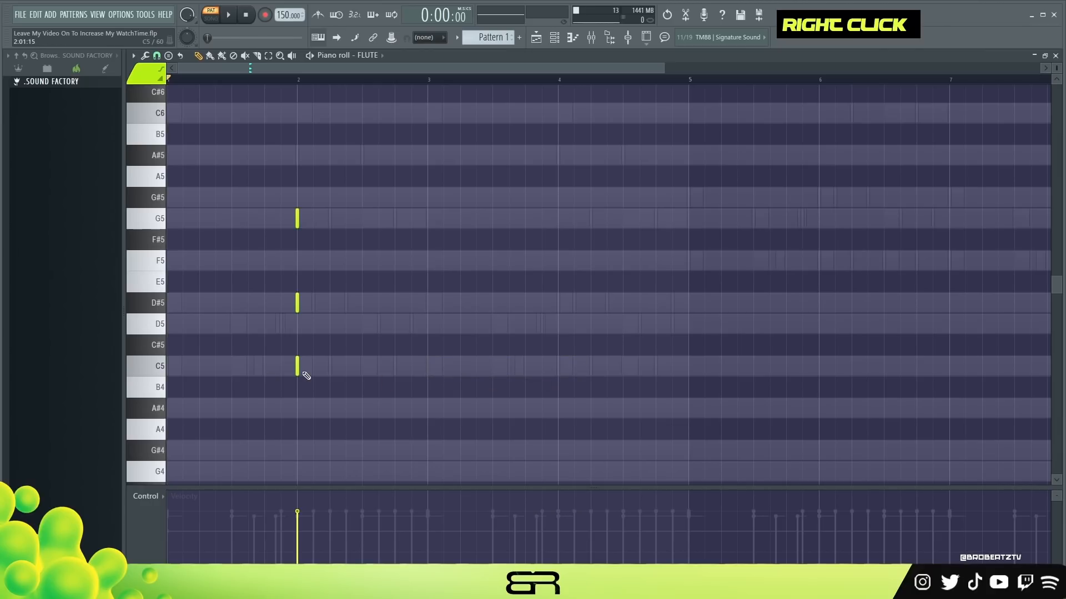
# Move the C5 flute note to the start of bar 1, and the D#5 and G5 notes to the start of bar 5.
pyautogui.moveTo(296, 371); pyautogui.dragTo(168, 366)
pyautogui.moveTo(238, 168)
pyautogui.mouseDown()
pyautogui.moveTo(305, 267)
pyautogui.moveTo(300, 301)
pyautogui.moveTo(699, 294)
pyautogui.moveTo(690, 291)
pyautogui.mouseUp()
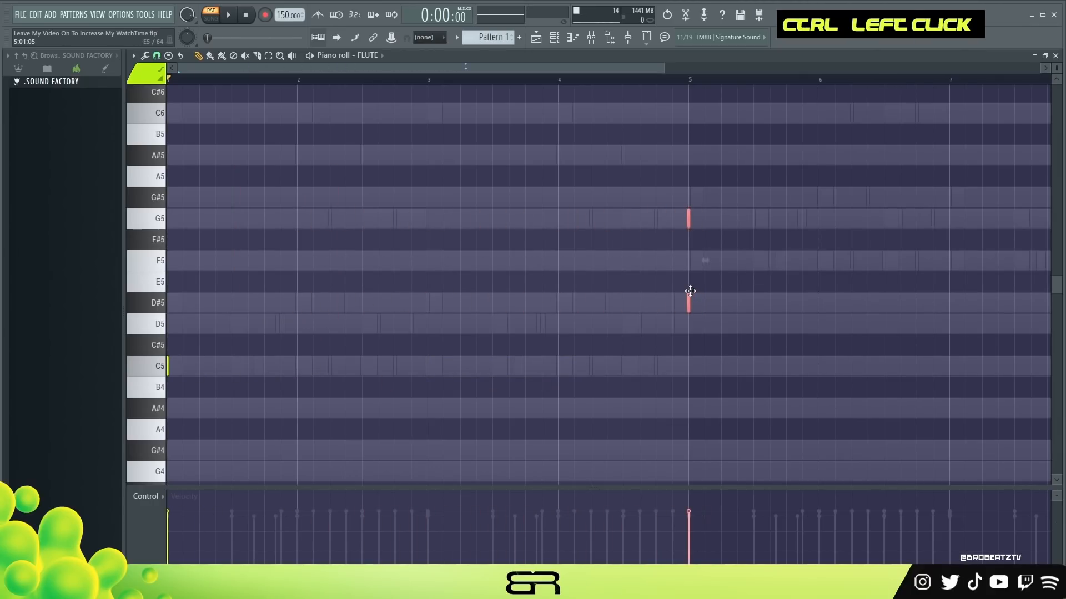
pyautogui.moveTo(502, 68); pyautogui.dragTo(508, 70)
pyautogui.keyDown('ctrl'); pyautogui.click(598, 288); pyautogui.keyUp('ctrl')
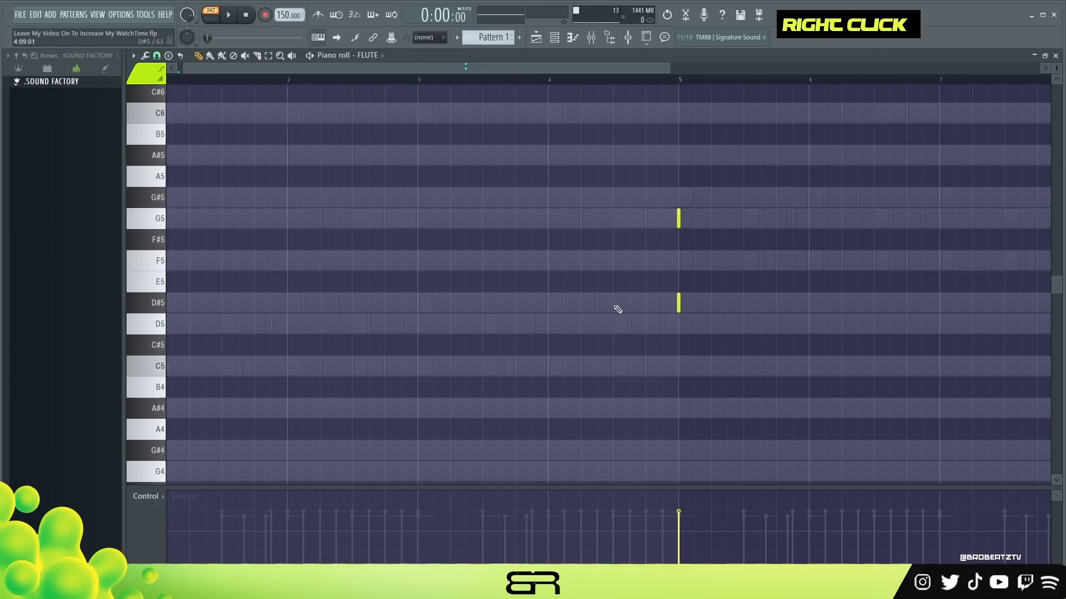
# Set the snap to 1/3 beat and place D5, D#5 and C5 flute notes two-thirds of a beat apart from beat 3 of bar 4.
pyautogui.click(157, 55)
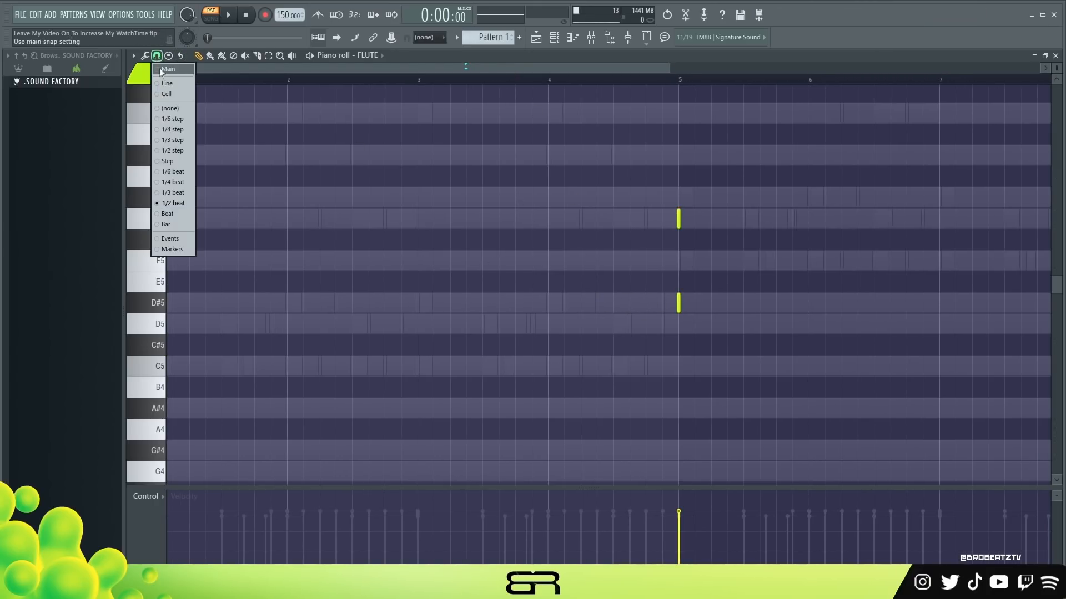
pyautogui.click(170, 192)
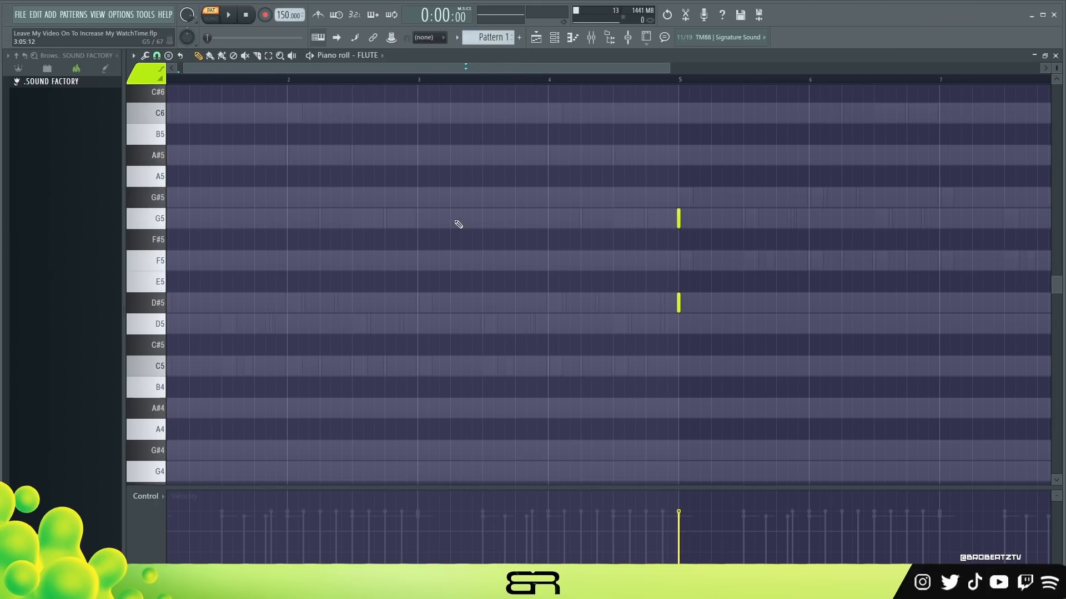
pyautogui.scroll(4, 558, 72)
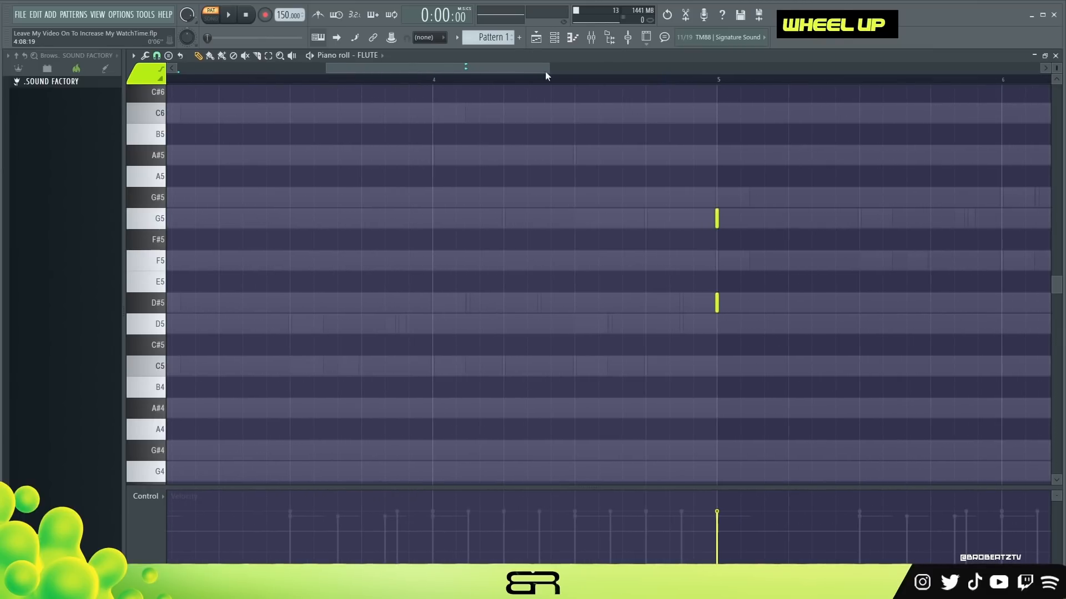
pyautogui.keyDown('ctrl'); pyautogui.click(159, 308); pyautogui.keyUp('ctrl')
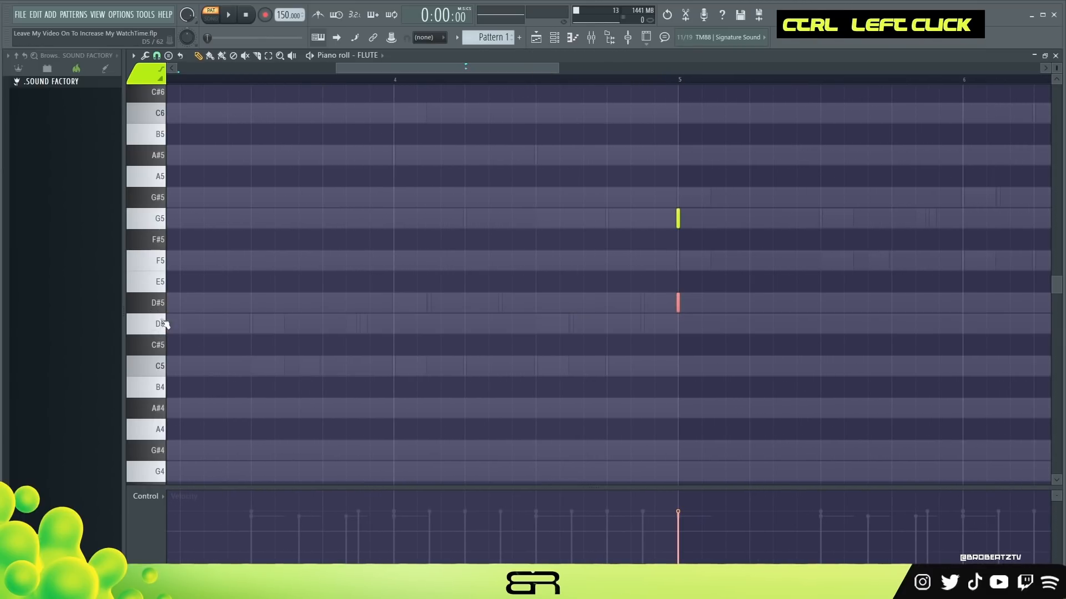
pyautogui.rightClick(602, 348)
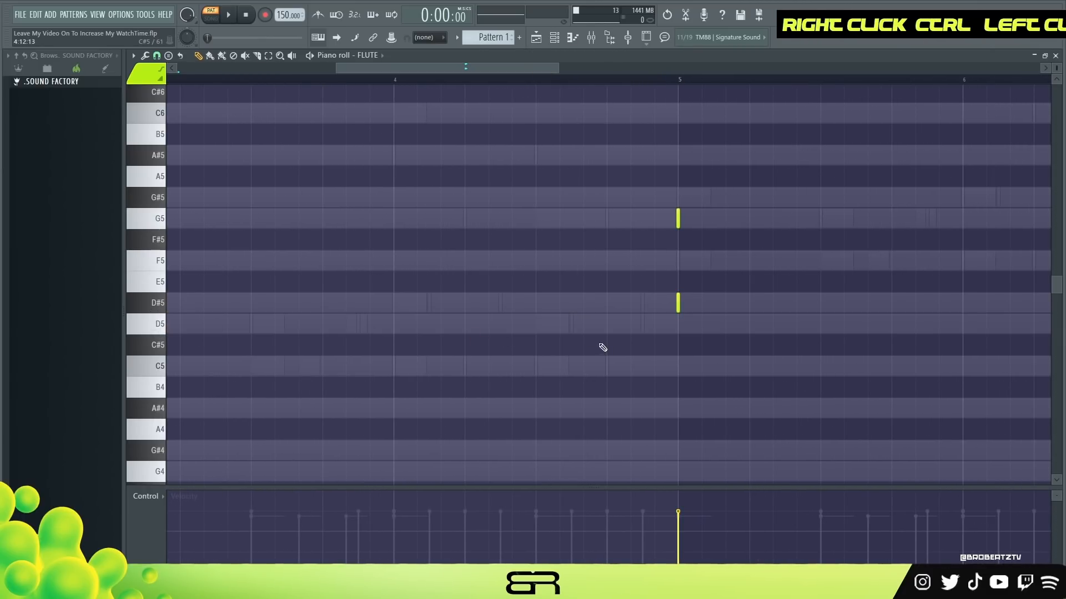
pyautogui.click(537, 328)
pyautogui.click(583, 304)
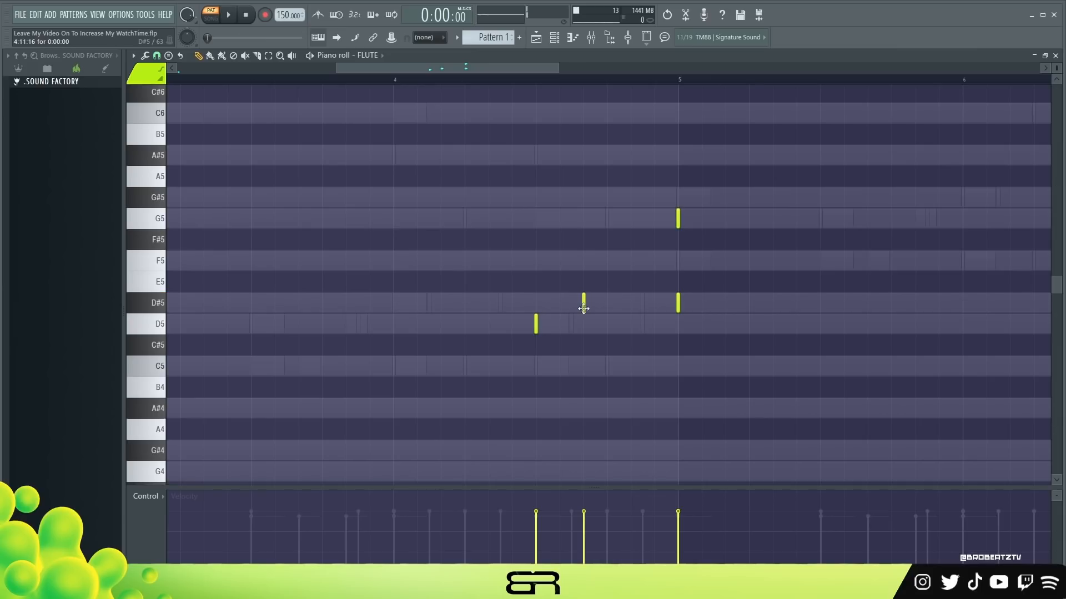
pyautogui.click(631, 367)
# Delete the D#5 flute note at the start of bar 5, and play the pattern from the beginning.
pyautogui.rightClick(678, 302)
pyautogui.scroll(-5, 422, 82)
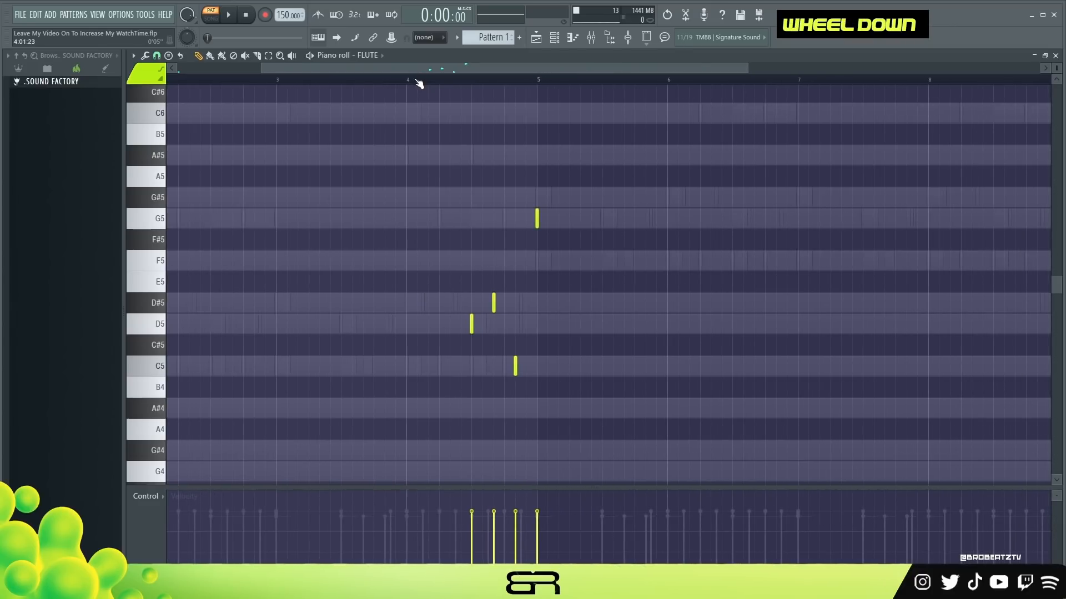
pyautogui.press('space')
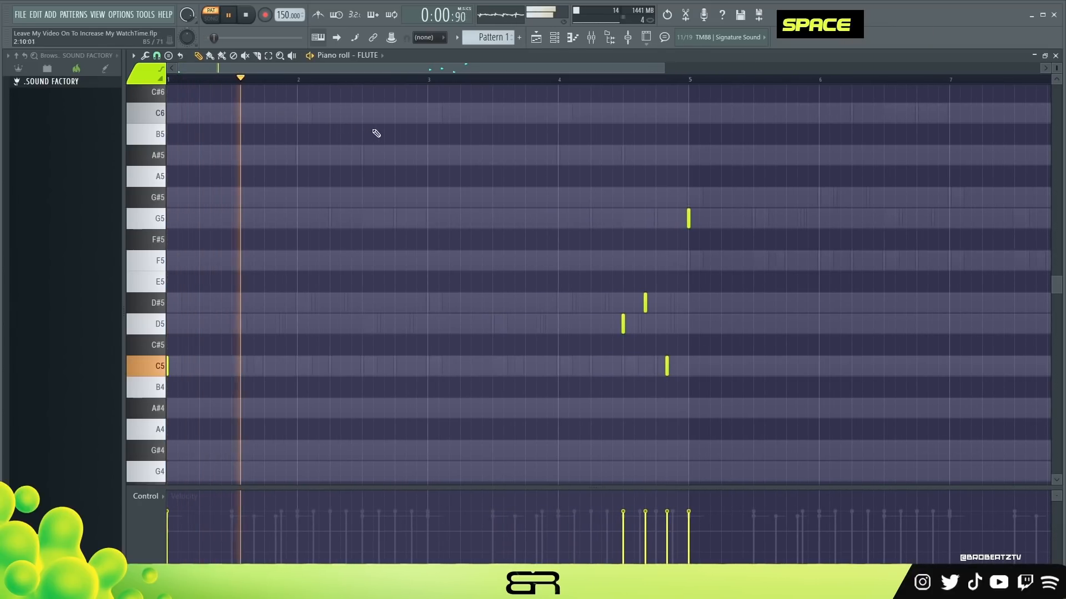
pyautogui.press('space')
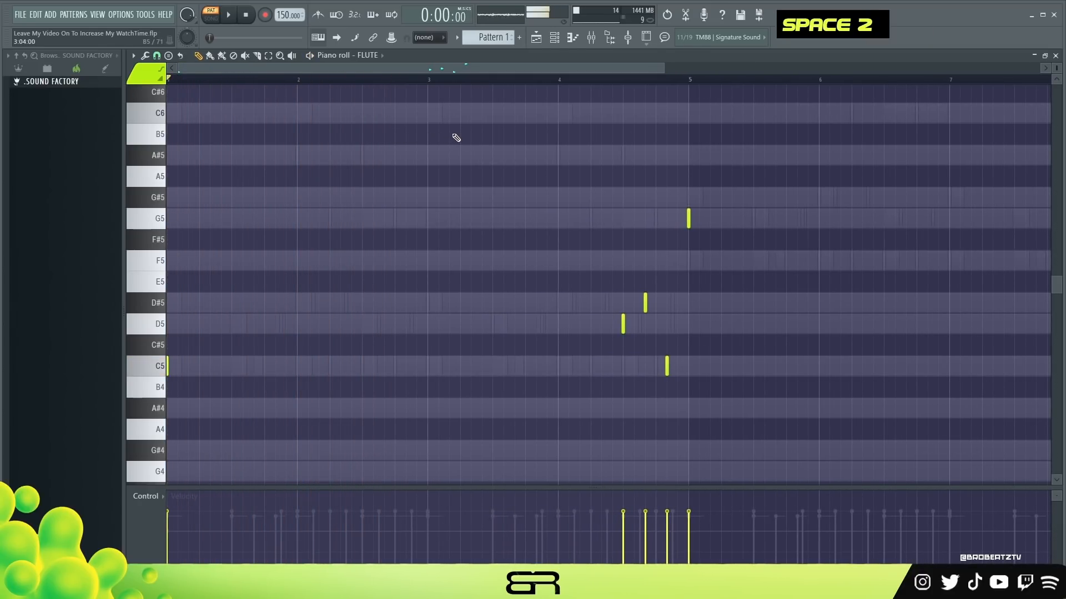
# Raise all flute notes by one octave, and play the pattern from bar 4.
pyautogui.hotkey('ctrl', 'a')
pyautogui.hotkey('ctrl', 'Up')
pyautogui.press('space')
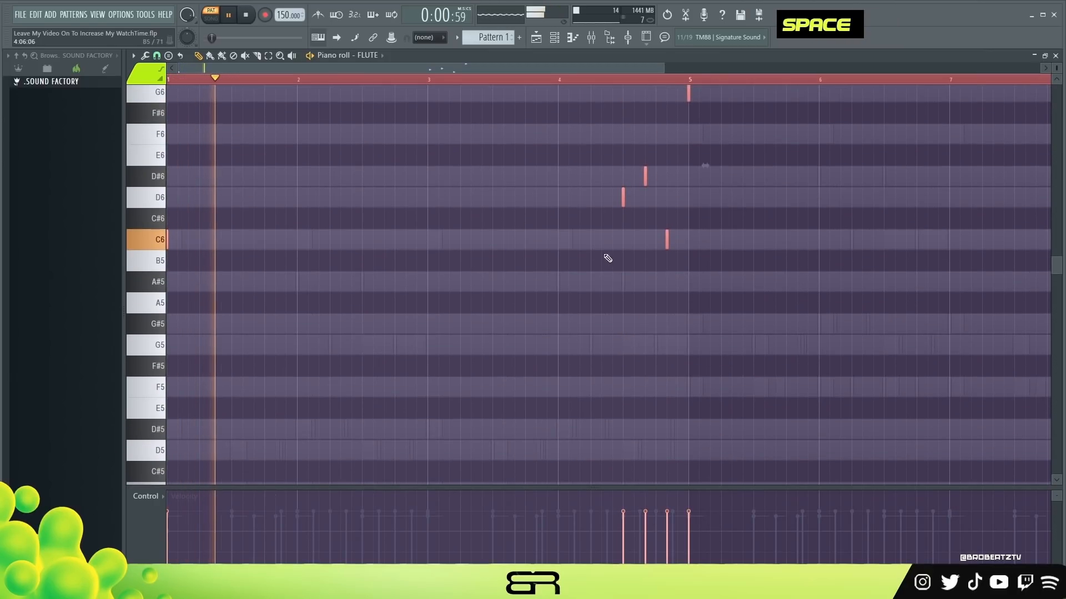
pyautogui.scroll(3, 590, 158)
pyautogui.press('space')
pyautogui.click(561, 78)
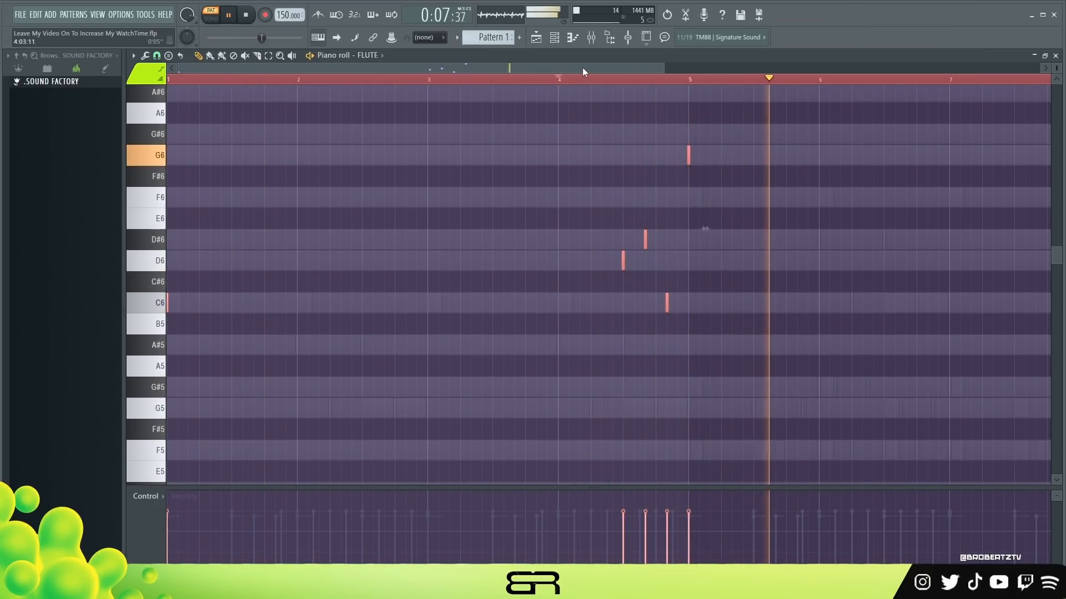
# Add a G6 flute note at the start of bar 7 and stop playback.
pyautogui.rightClick(774, 147)
pyautogui.click(802, 155)
pyautogui.press('space')
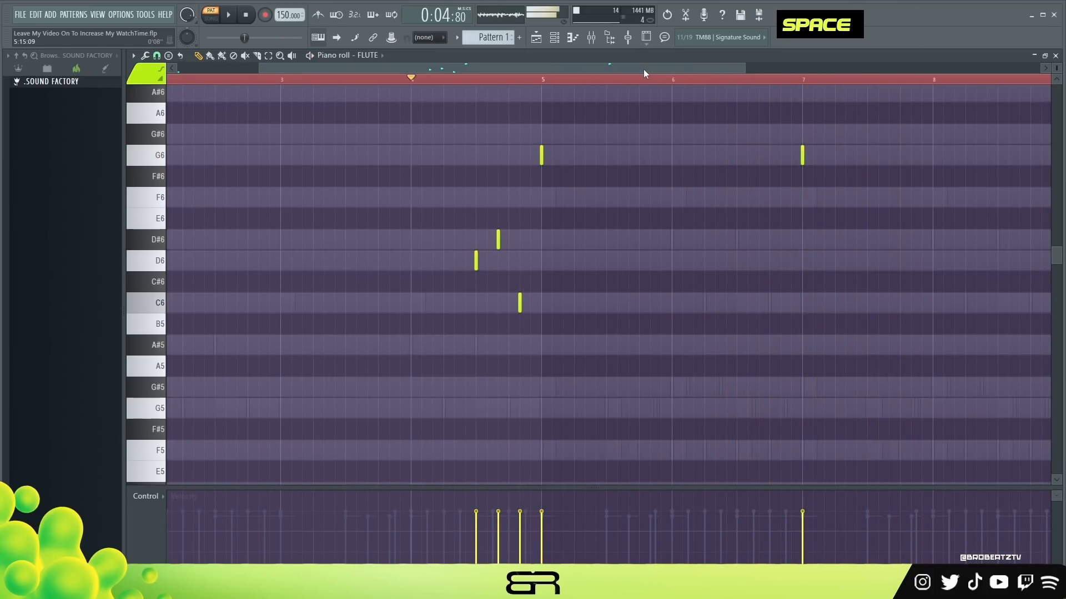
# Copy the bar 4 flute triplet to beat 3 of bar 8 as D#6, F6, D#6, and play from just before bar 7.
pyautogui.moveTo(310, 216); pyautogui.dragTo(411, 333)
pyautogui.moveTo(337, 261); pyautogui.dragTo(880, 197)
pyautogui.rightClick(873, 253)
pyautogui.click(907, 240)
pyautogui.press('space')
pyautogui.rightClick(902, 282)
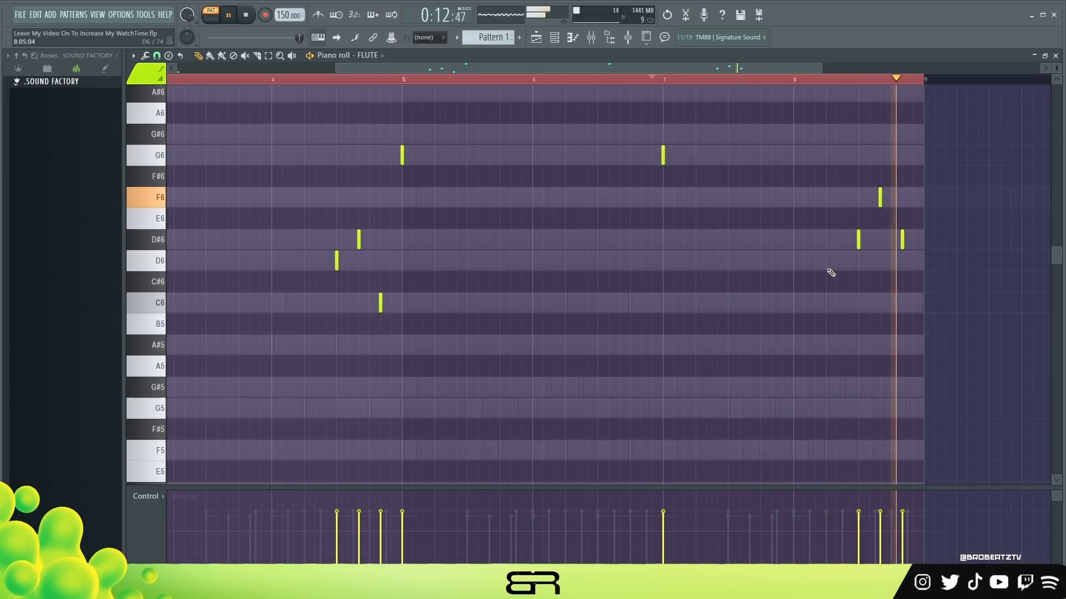
pyautogui.press('space')
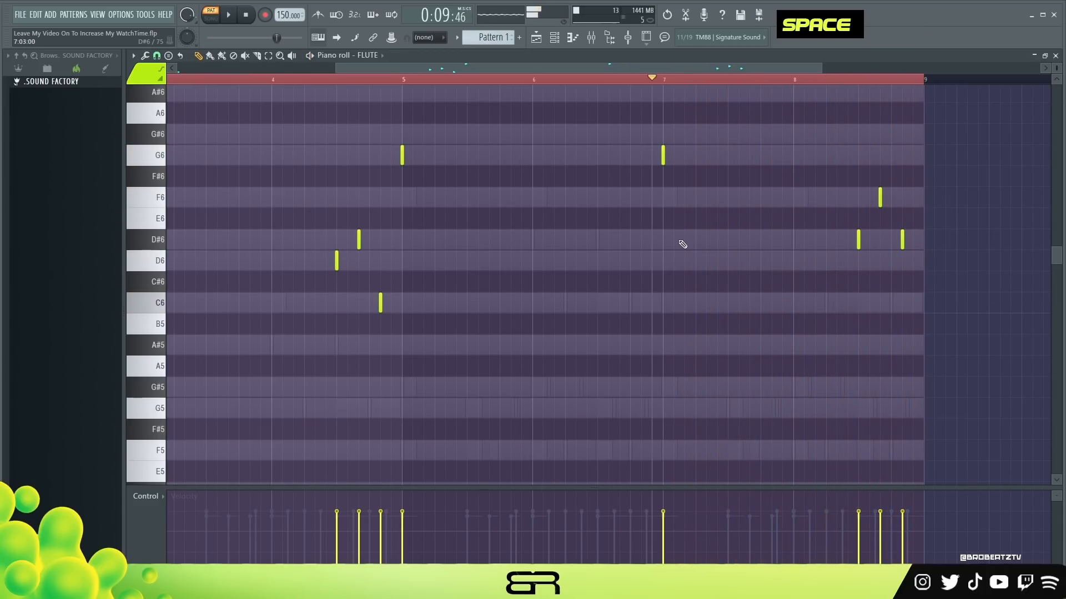
pyautogui.scroll(-4, 465, 72)
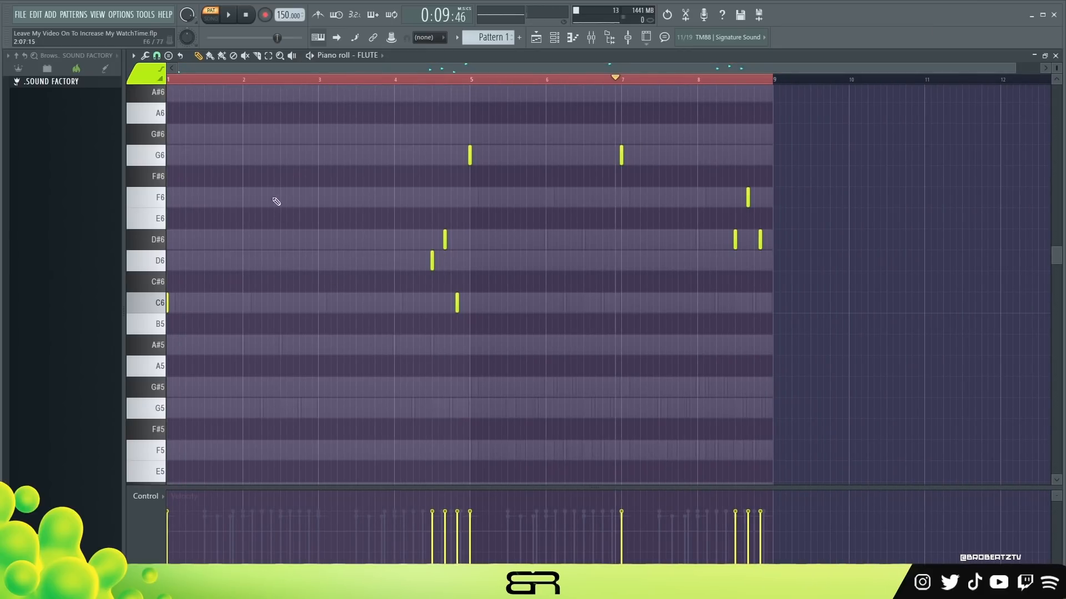
pyautogui.click(245, 155)
pyautogui.click(256, 177)
pyautogui.click(262, 197)
pyautogui.click(275, 197)
pyautogui.rightClick(274, 198)
pyautogui.rightClick(262, 198)
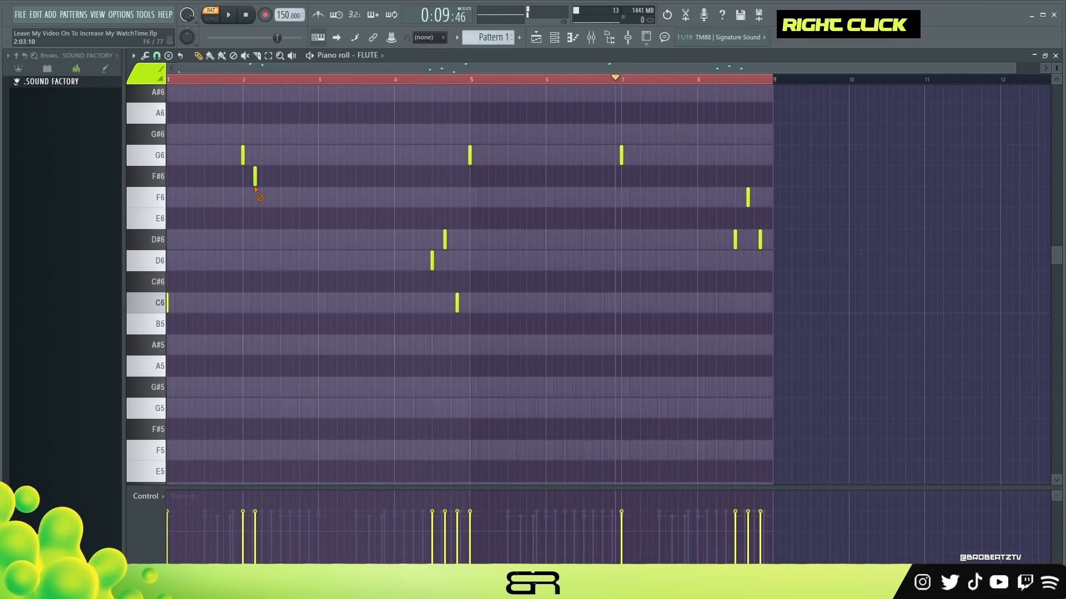
pyautogui.rightClick(256, 176)
pyautogui.rightClick(243, 157)
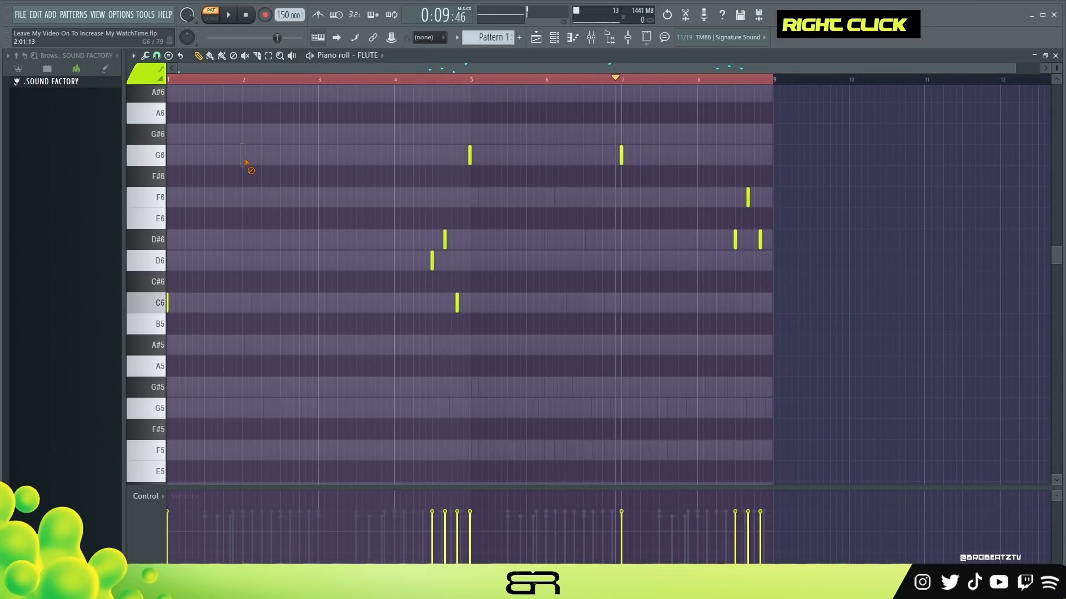
# Clear the time selection and open the SUB BASS channel's 3x Osc instrument.
pyautogui.doubleClick(444, 83)
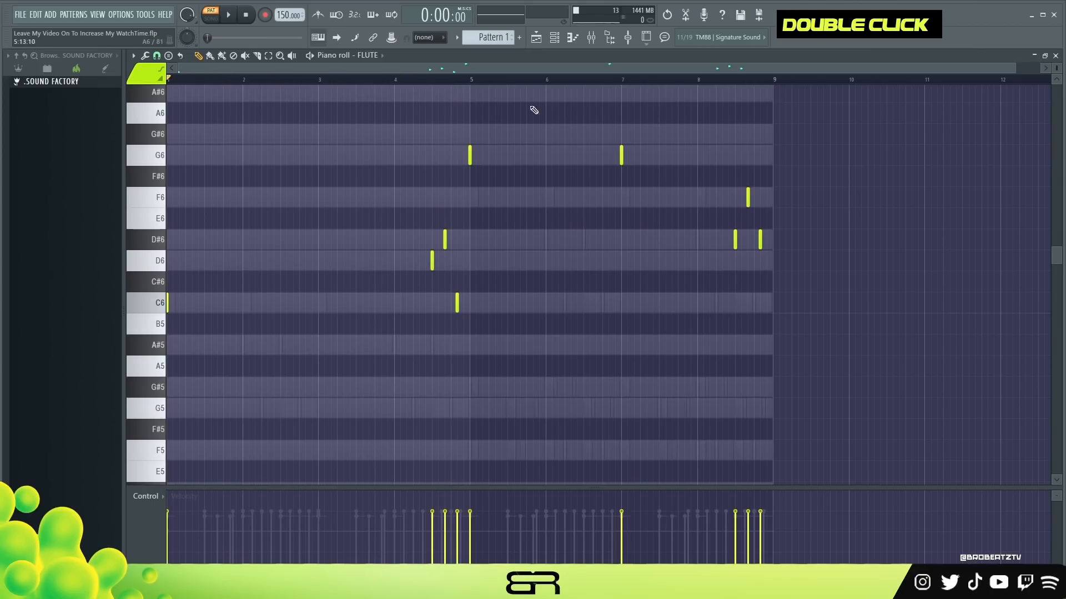
pyautogui.click(554, 37)
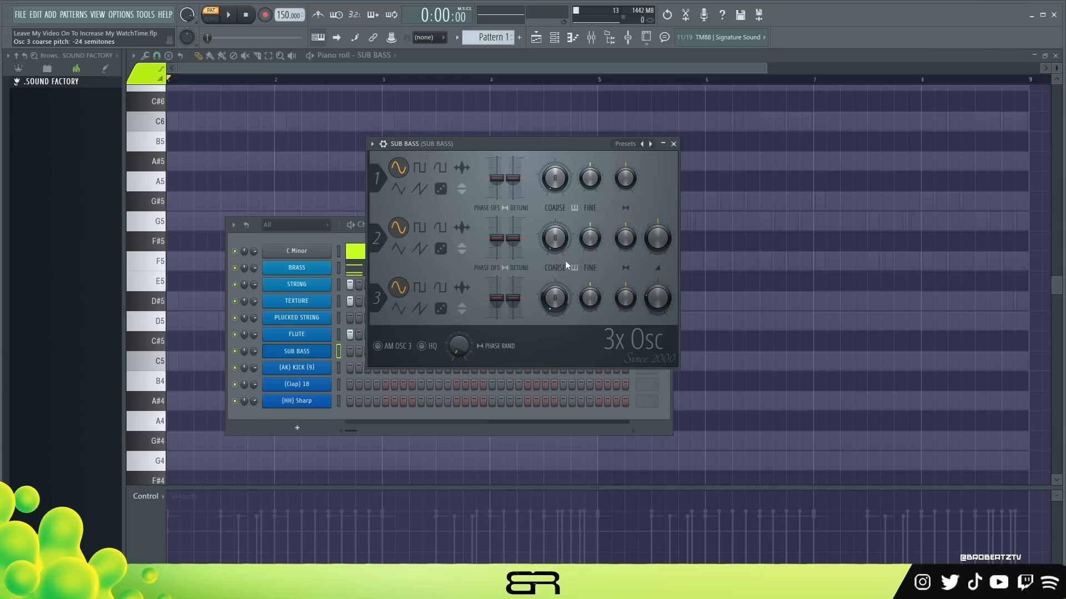
# Audition the sub bass sound with a few test notes and close its instrument window.
pyautogui.press('c')
pyautogui.press('c')
pyautogui.press('c')
pyautogui.press('c')
pyautogui.press('c')
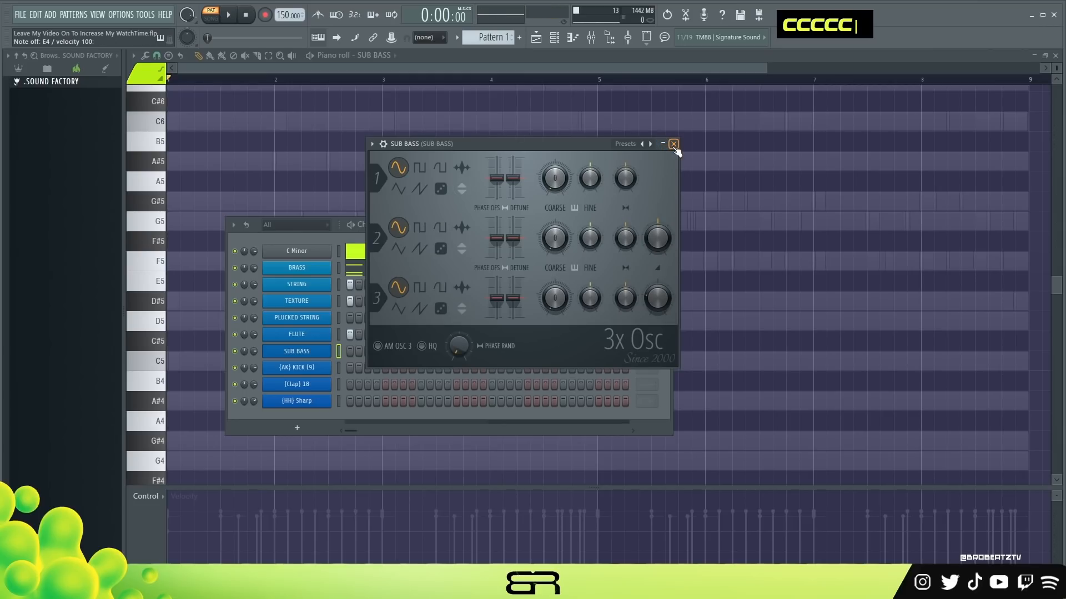
pyautogui.click(674, 143)
pyautogui.rightClick(371, 141)
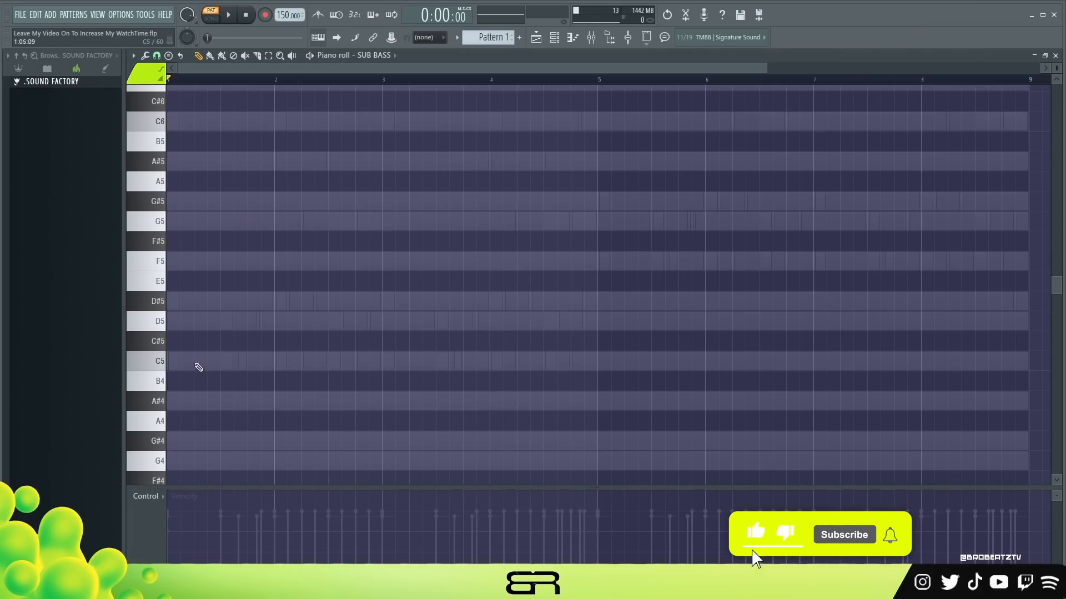
# Add three C5 sub bass notes in bar 1 at steps 1, 7 and 13, extending the third to just before bar 3.
pyautogui.click(181, 361)
pyautogui.click(219, 361)
pyautogui.click(261, 361)
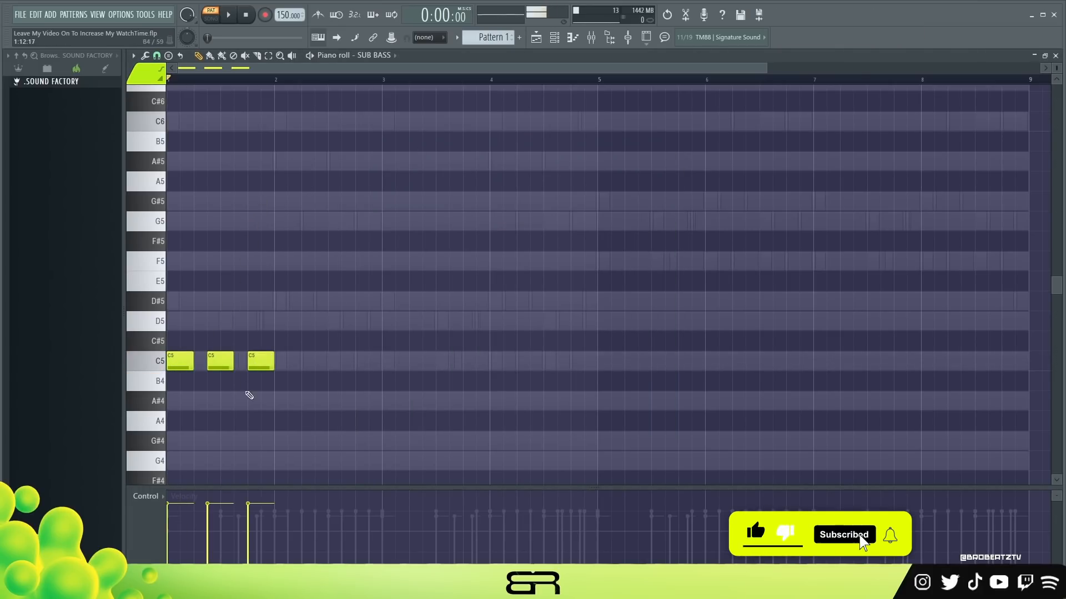
pyautogui.moveTo(271, 369); pyautogui.dragTo(378, 365)
pyautogui.keyDown('ctrl'); pyautogui.click(379, 364); pyautogui.keyUp('ctrl')
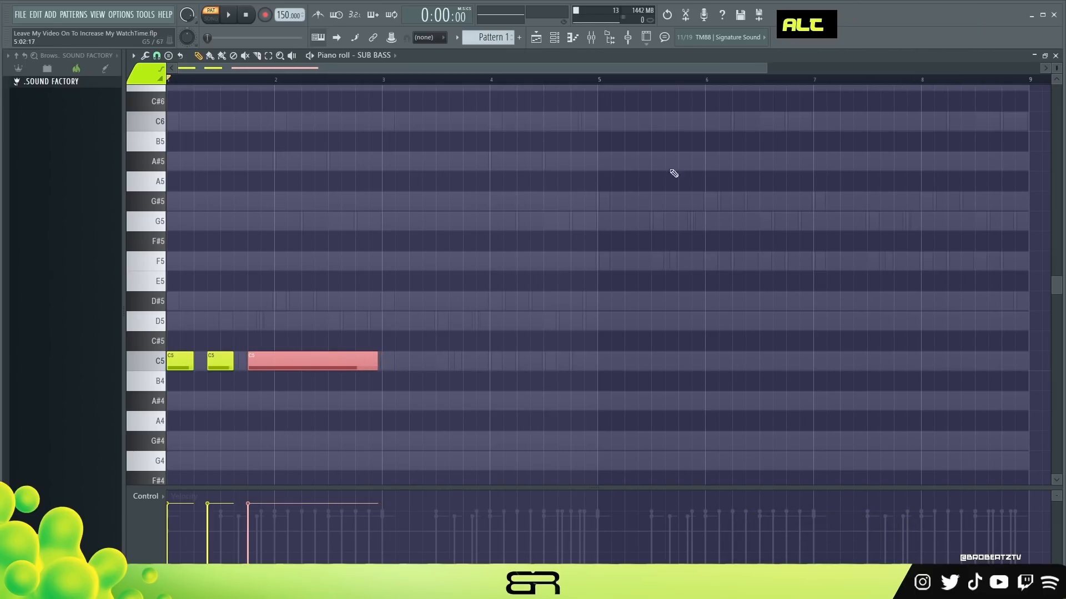
# Lengthen the first two C5 notes so each one reaches almost to the next note.
pyautogui.moveTo(763, 67); pyautogui.dragTo(543, 67)
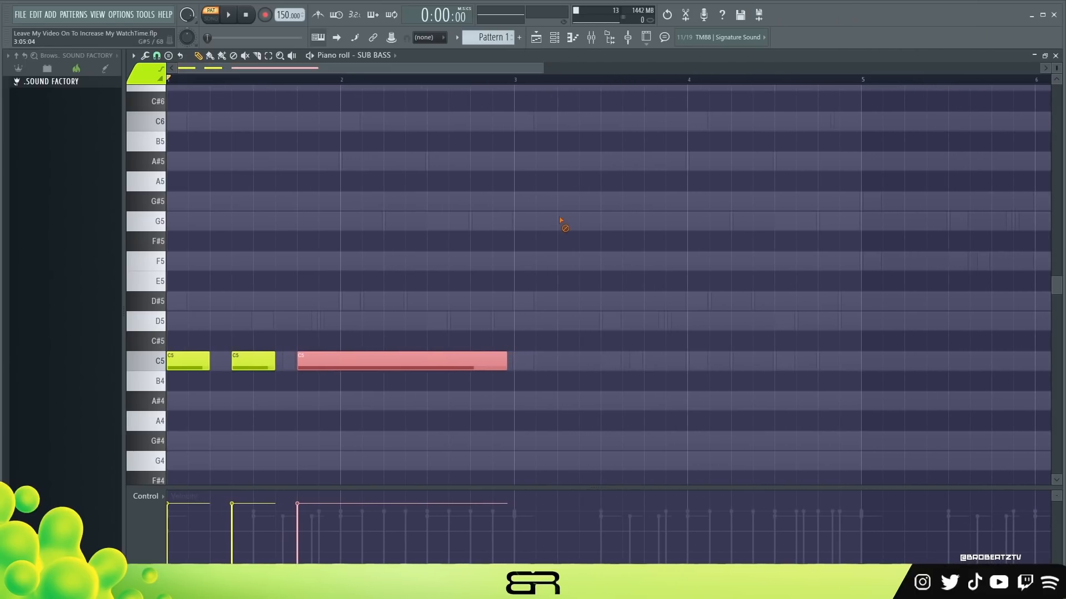
pyautogui.rightClick(518, 366)
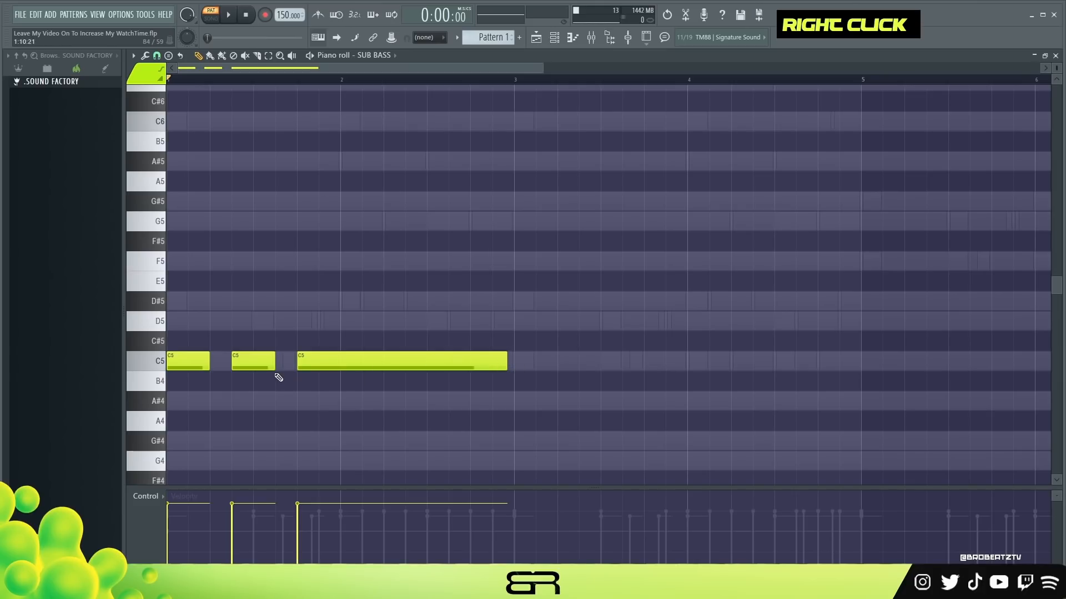
pyautogui.moveTo(274, 363); pyautogui.dragTo(289, 364)
pyautogui.moveTo(211, 366); pyautogui.dragTo(292, 367)
# Copy the three-note phrase to bar 3, shortening its last C5 so a D5 note fills the remainder of bar 4.
pyautogui.moveTo(424, 333); pyautogui.dragTo(537, 362)
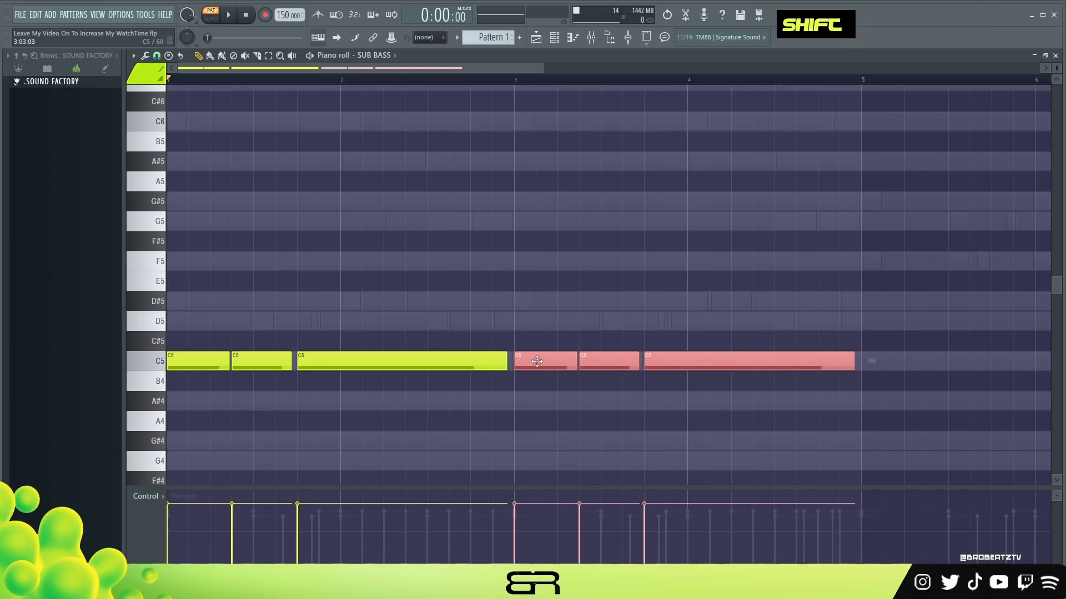
pyautogui.click(578, 403)
pyautogui.moveTo(854, 362); pyautogui.dragTo(747, 374)
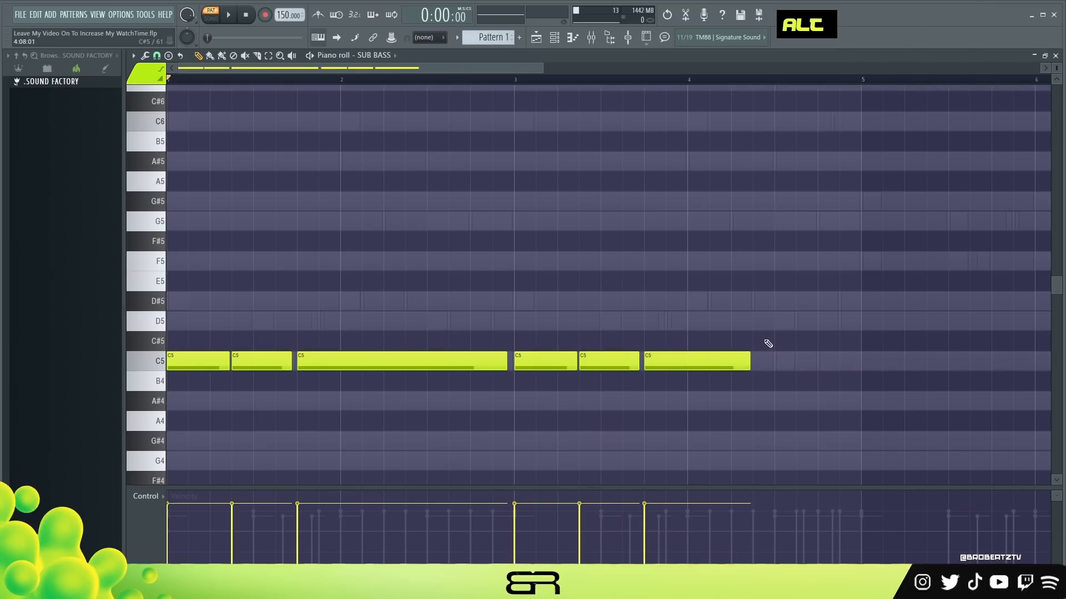
pyautogui.click(760, 325)
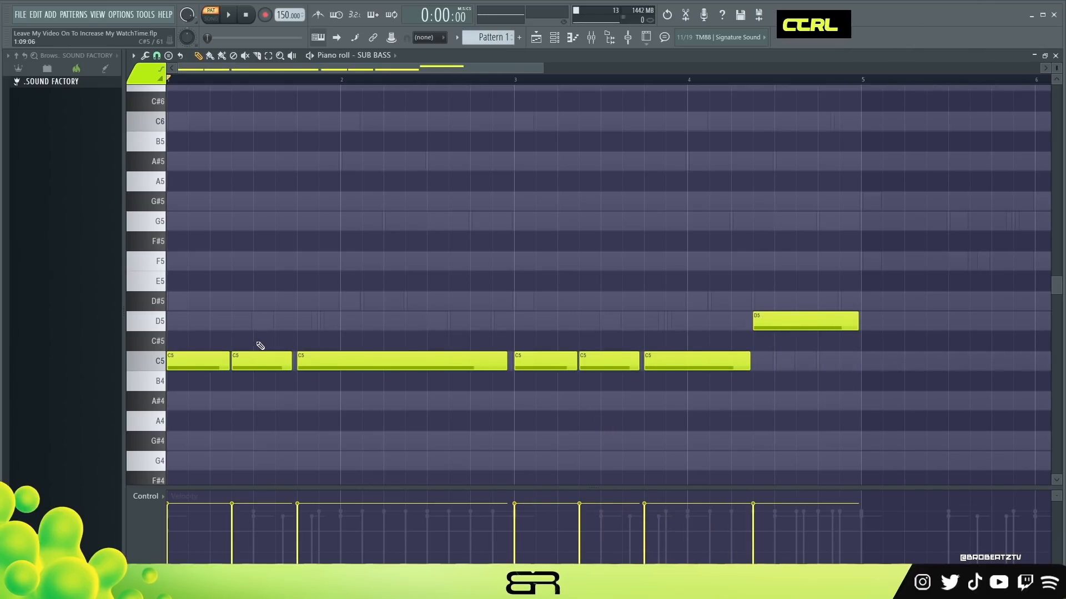
# Raise the first sub bass notes of bars 1 and 3 by one octave to C6, and play the pattern.
pyautogui.keyDown('ctrl'); pyautogui.click(195, 360); pyautogui.keyUp('ctrl')
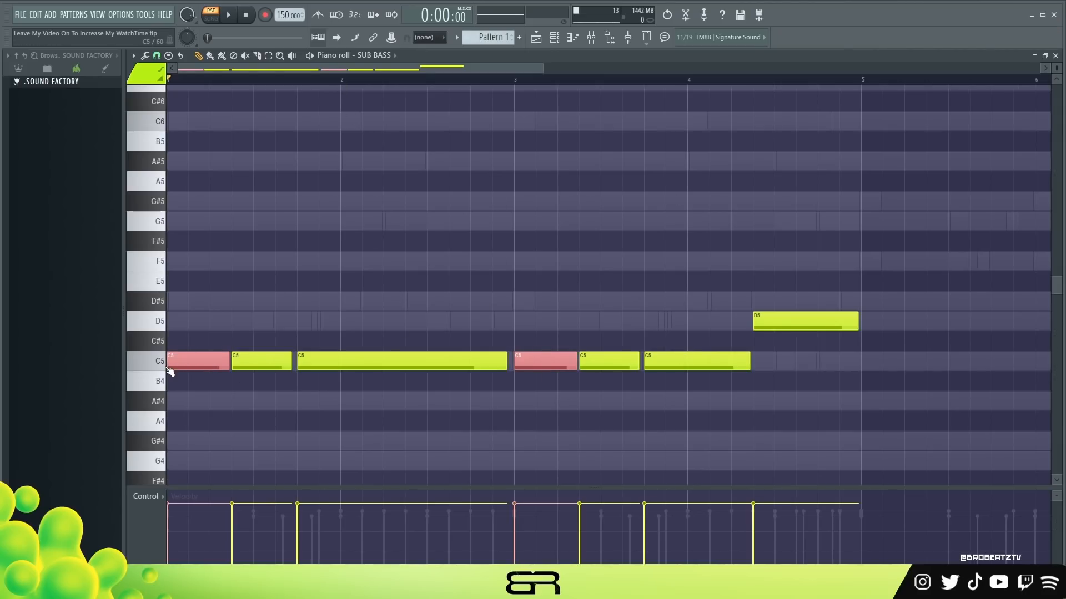
pyautogui.hotkey('ctrl', 'Up')
pyautogui.press('space')
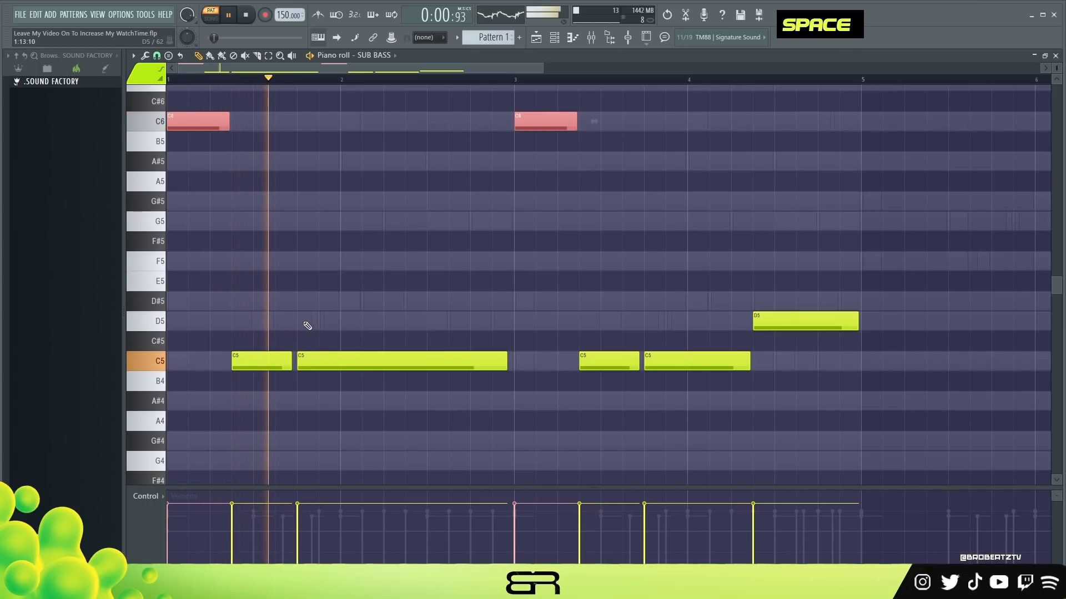
pyautogui.rightClick(321, 322)
# Slightly lengthen the short C5 notes in bars 1 and 3 to close the gaps before the following notes.
pyautogui.press('space')
pyautogui.moveTo(288, 365); pyautogui.dragTo(292, 365)
pyautogui.press('space')
pyautogui.moveTo(636, 366); pyautogui.dragTo(637, 366)
pyautogui.rightClick(603, 288)
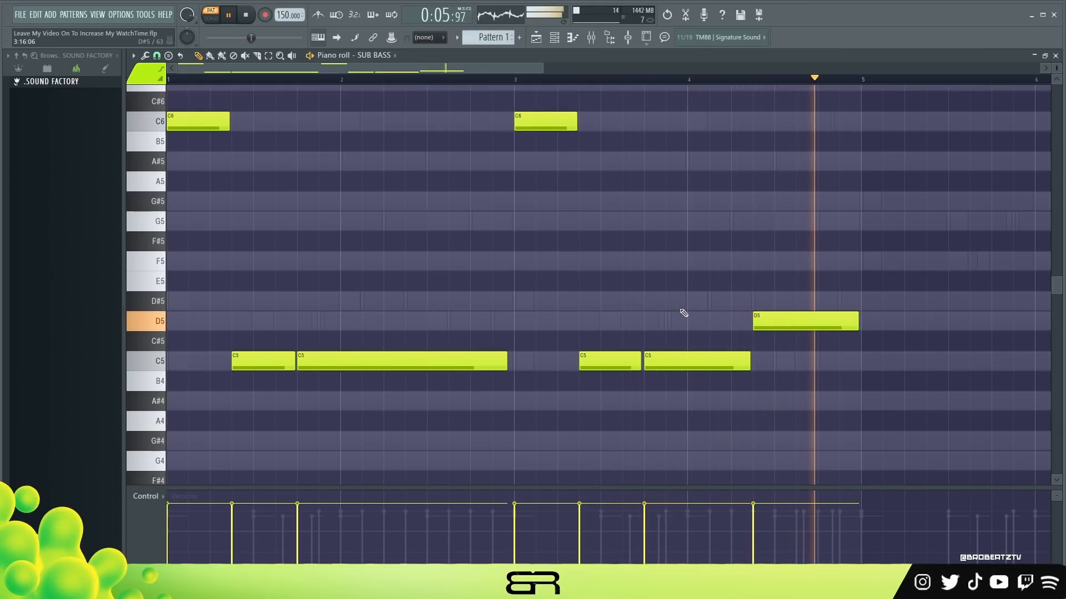
# Move the D5 note in bar 4 up to D#5, and play the end of the phrase.
pyautogui.press('space')
pyautogui.moveTo(801, 294); pyautogui.dragTo(800, 296)
pyautogui.press('space')
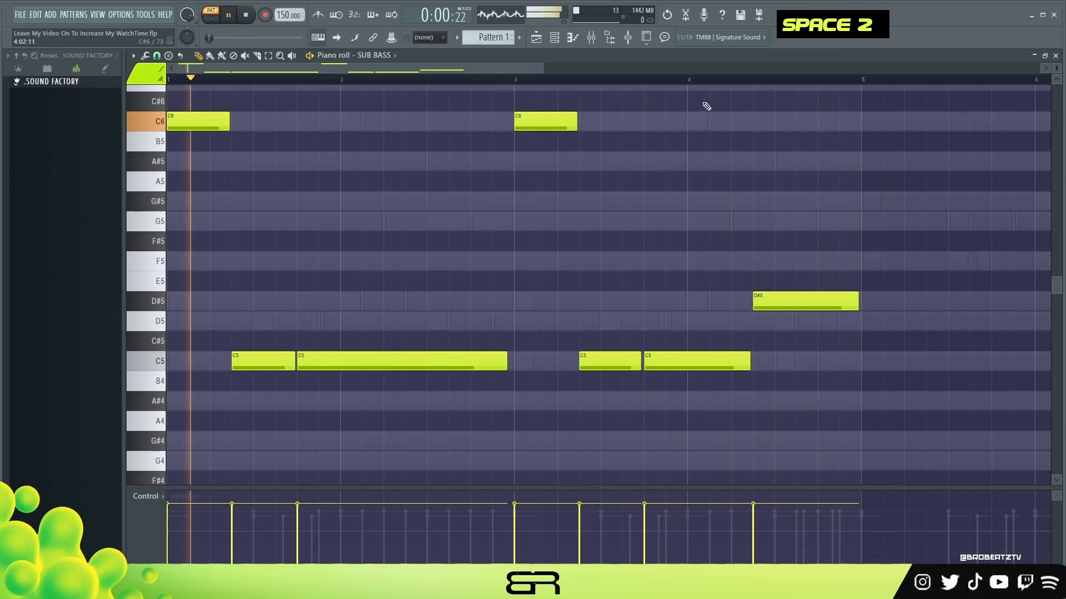
pyautogui.click(666, 79)
pyautogui.press('space')
# Copy the four-bar sub bass line to bars 5 to 8, transposed up from C to F.
pyautogui.scroll(-4, 533, 84)
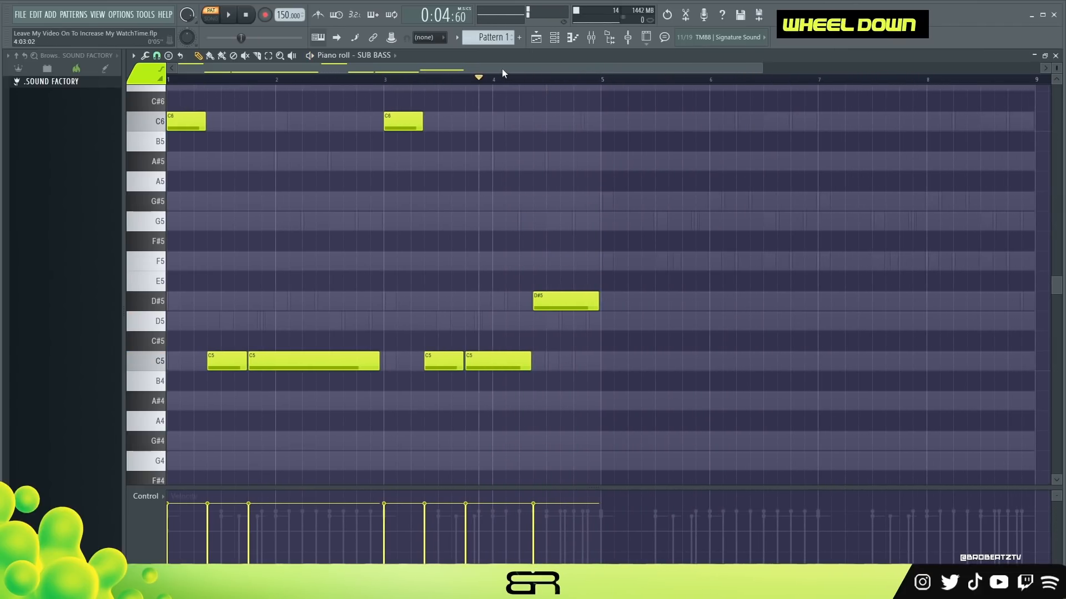
pyautogui.hotkey('ctrl', 'a')
pyautogui.moveTo(180, 125); pyautogui.dragTo(611, 158)
pyautogui.hotkey('shift', 'Up')
pyautogui.hotkey('shift', 'Up')
pyautogui.hotkey('shift', 'Up')
pyautogui.hotkey('shift', 'Up')
pyautogui.hotkey('shift', 'Up')
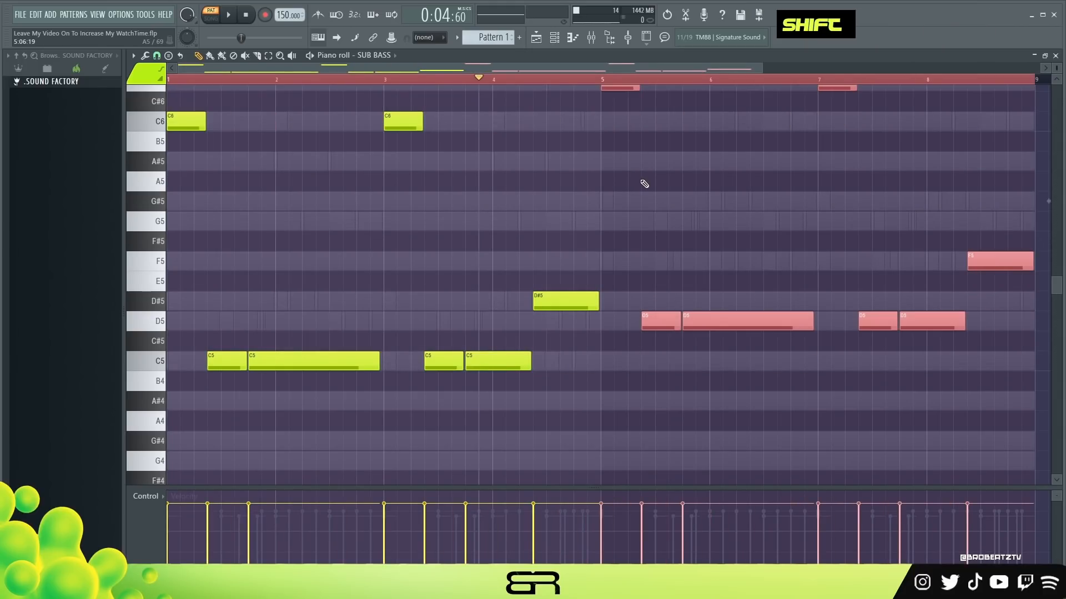
pyautogui.scroll(3, 909, 375)
pyautogui.rightClick(932, 385)
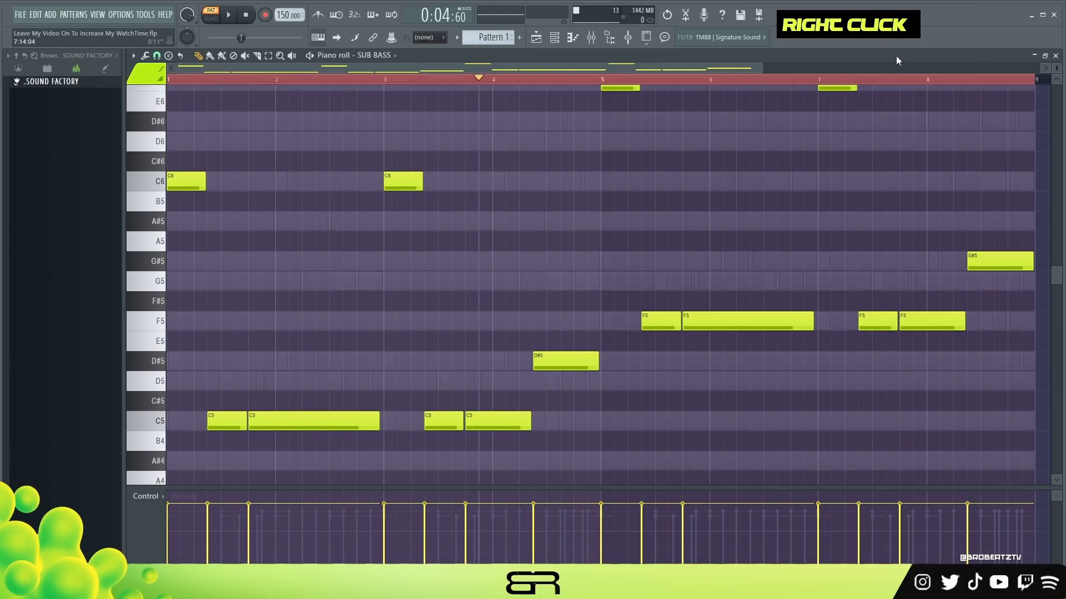
# Lower the last sub bass note in bar 8 to G5, and play the ending from bar 7.
pyautogui.press('space')
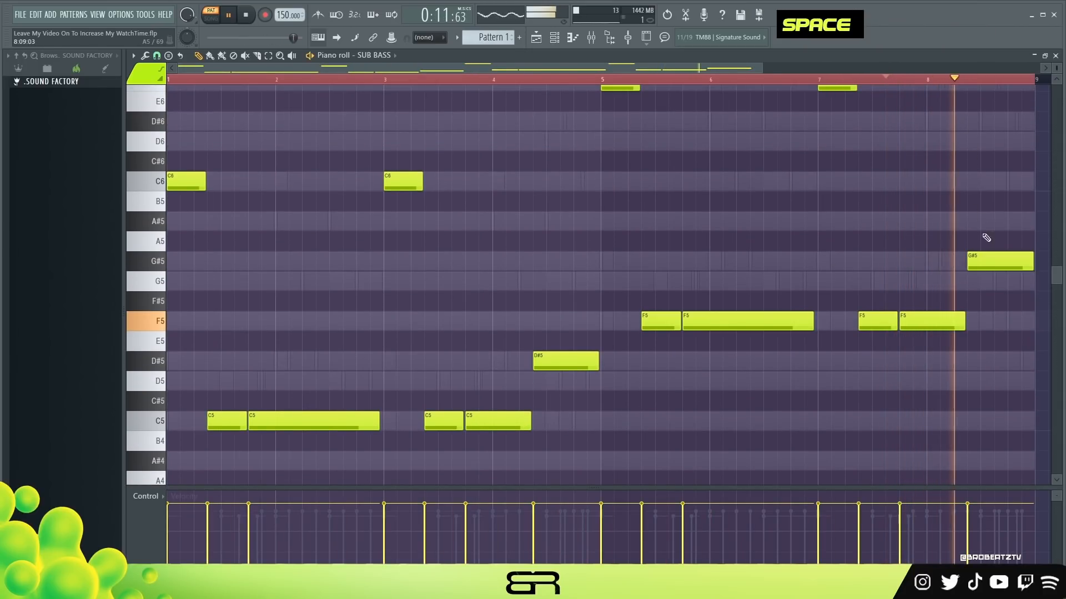
pyautogui.press('space')
pyautogui.moveTo(998, 262); pyautogui.dragTo(996, 282)
pyautogui.press('space')
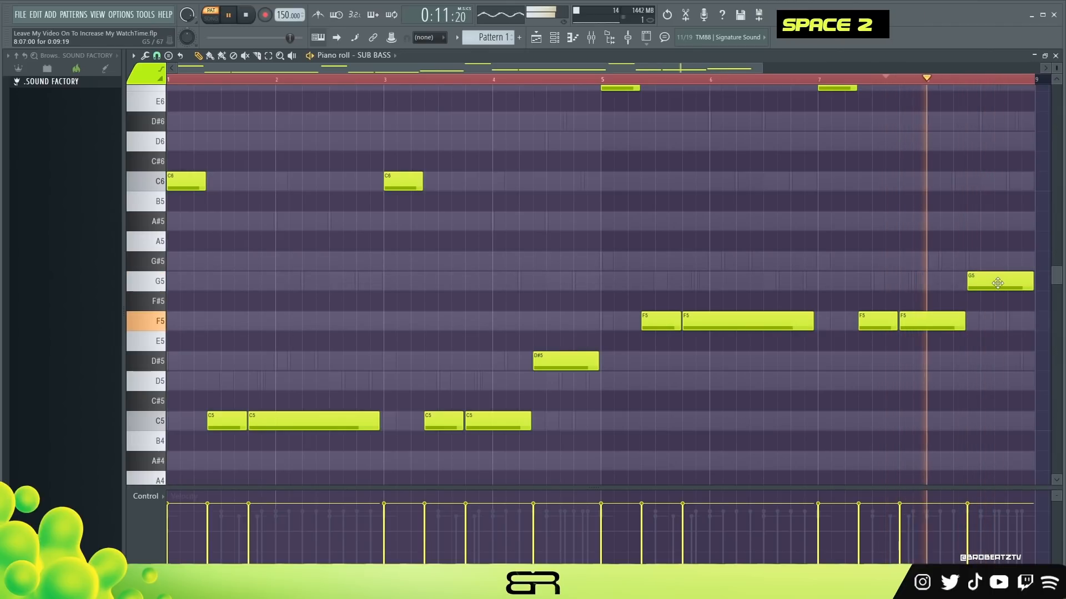
pyautogui.press('space')
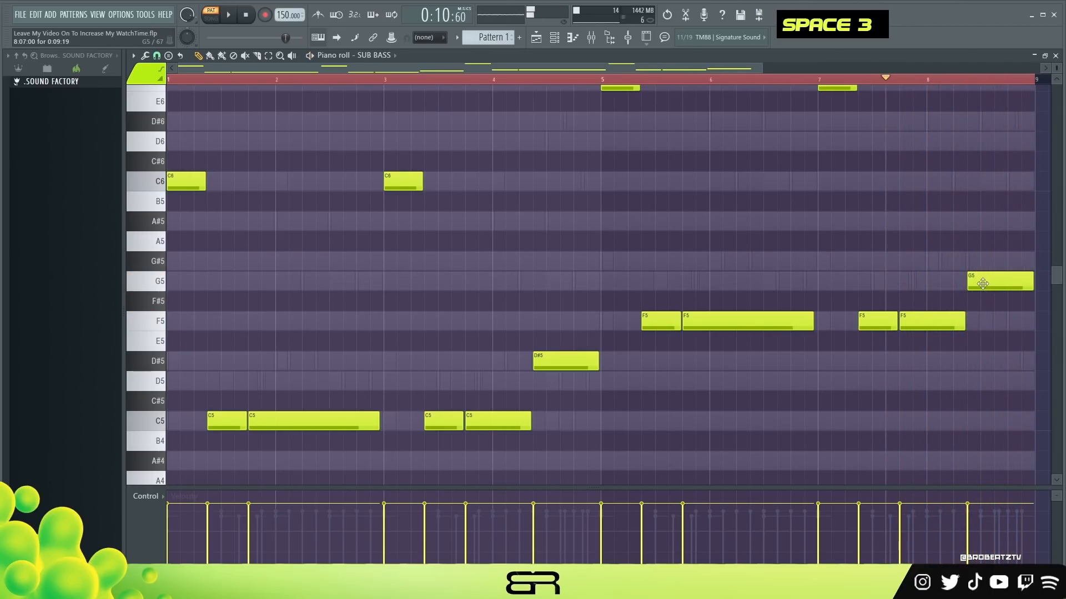
# Start the final G5 note slightly after its current start and extend the preceding F5 note to meet it.
pyautogui.press('space')
pyautogui.moveTo(972, 283); pyautogui.dragTo(985, 284)
pyautogui.moveTo(963, 324); pyautogui.dragTo(975, 326)
pyautogui.press('space')
# Lower all sub bass notes by two octaves, and play the pattern from the beginning.
pyautogui.hotkey('ctrl', 'a')
pyautogui.scroll(1, 700, 228)
pyautogui.hotkey('ctrl', 'Down')
pyautogui.hotkey('ctrl', 'Down')
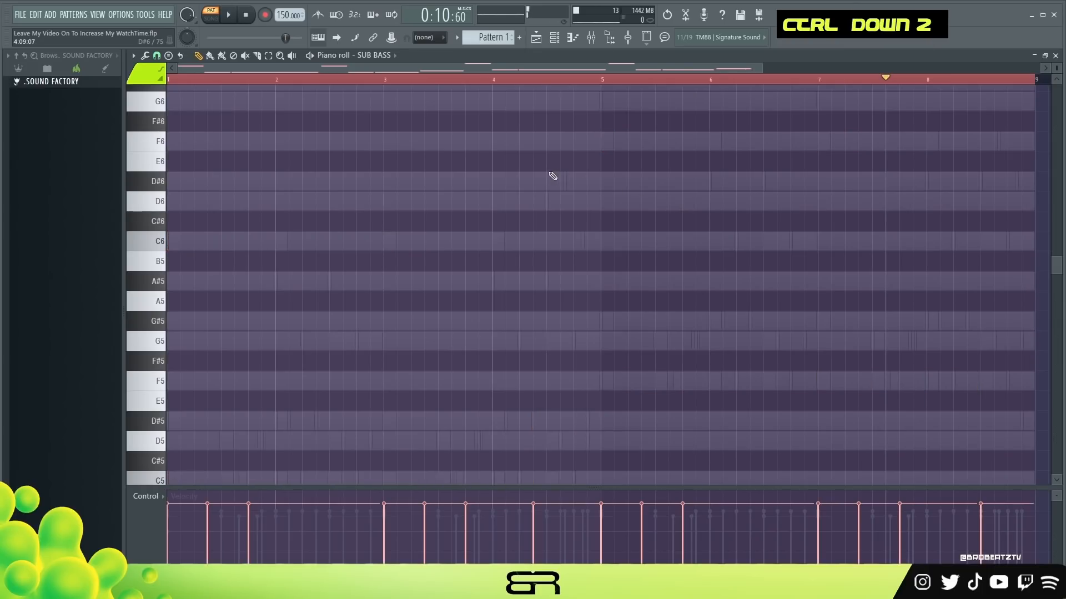
pyautogui.scroll(-8, 511, 197)
pyautogui.rightClick(483, 193)
pyautogui.keyDown('alt'); pyautogui.rightClick(534, 199); pyautogui.keyUp('alt')
pyautogui.press('space')
pyautogui.press('space')
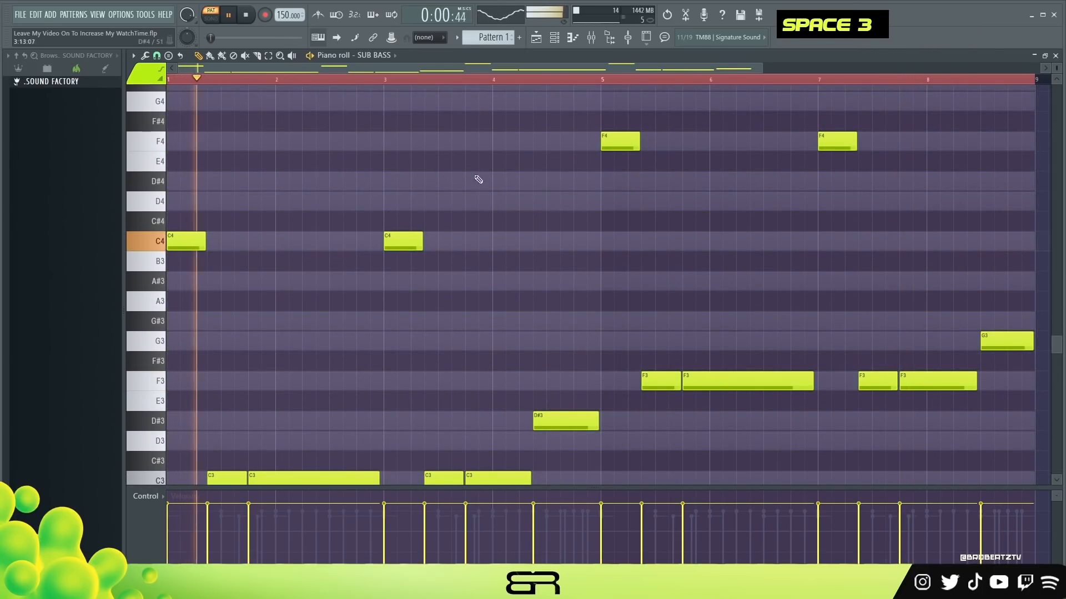
pyautogui.scroll(-1, 673, 191)
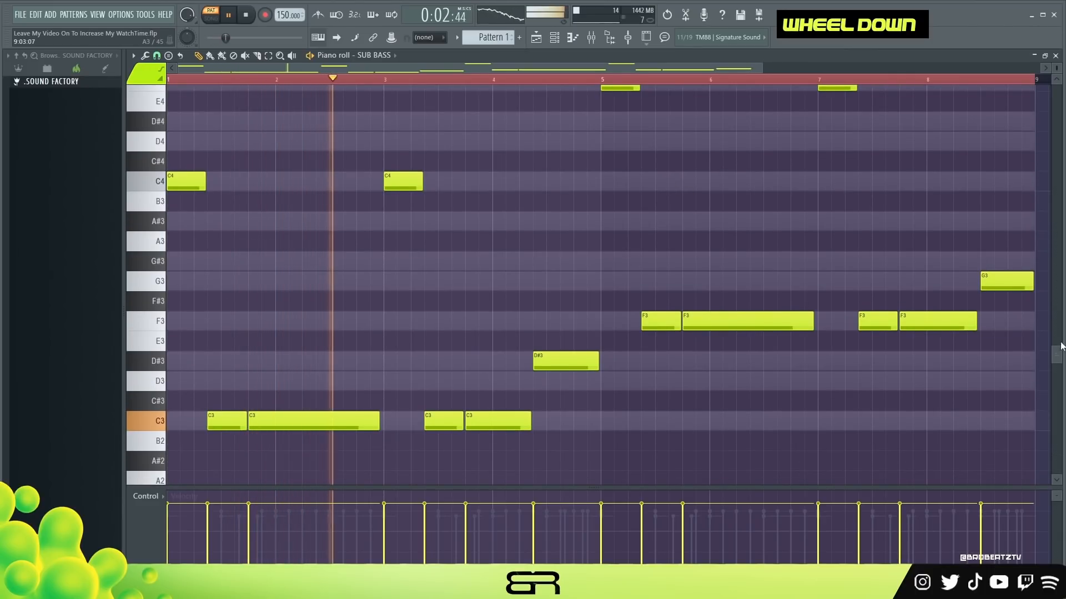
pyautogui.moveTo(1059, 354); pyautogui.dragTo(1059, 348)
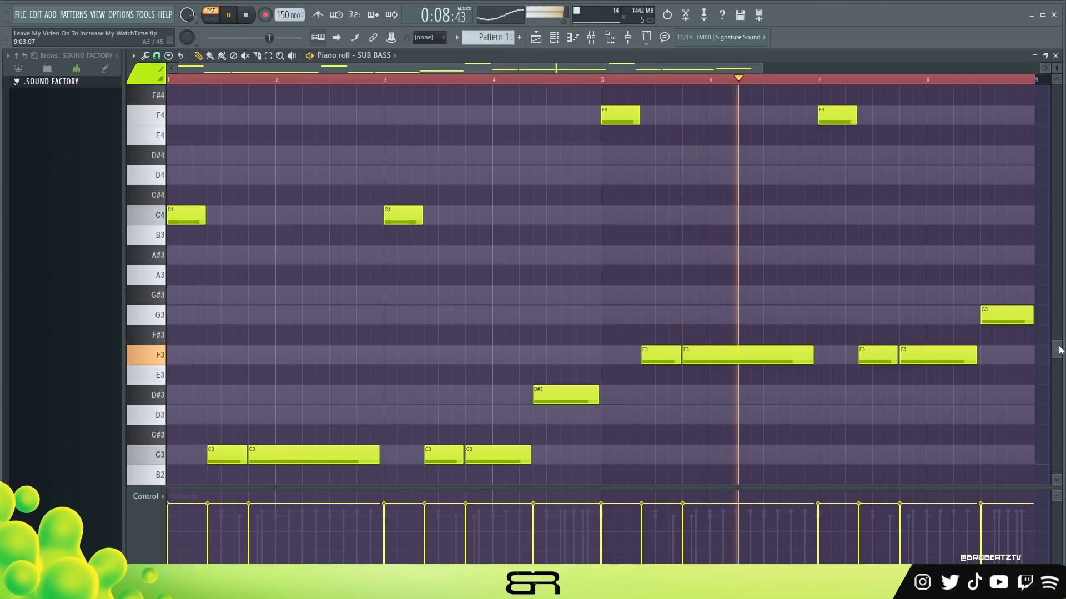
pyautogui.press('space')
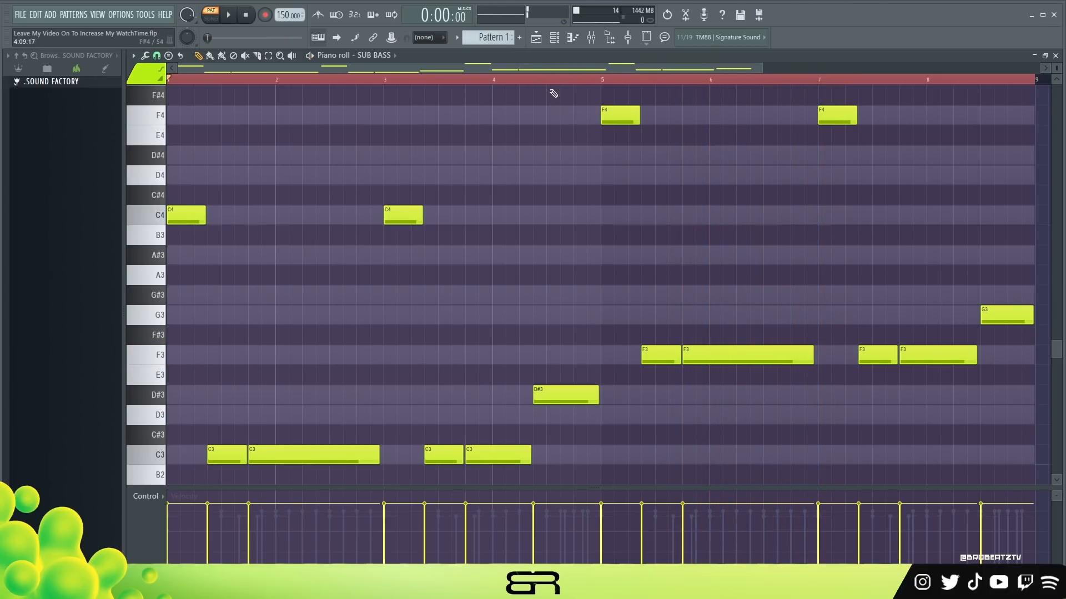
# Add clap hits on steps 9, 19 and 25 of Pattern 2, and play the arrangement briefly.
pyautogui.click(555, 39)
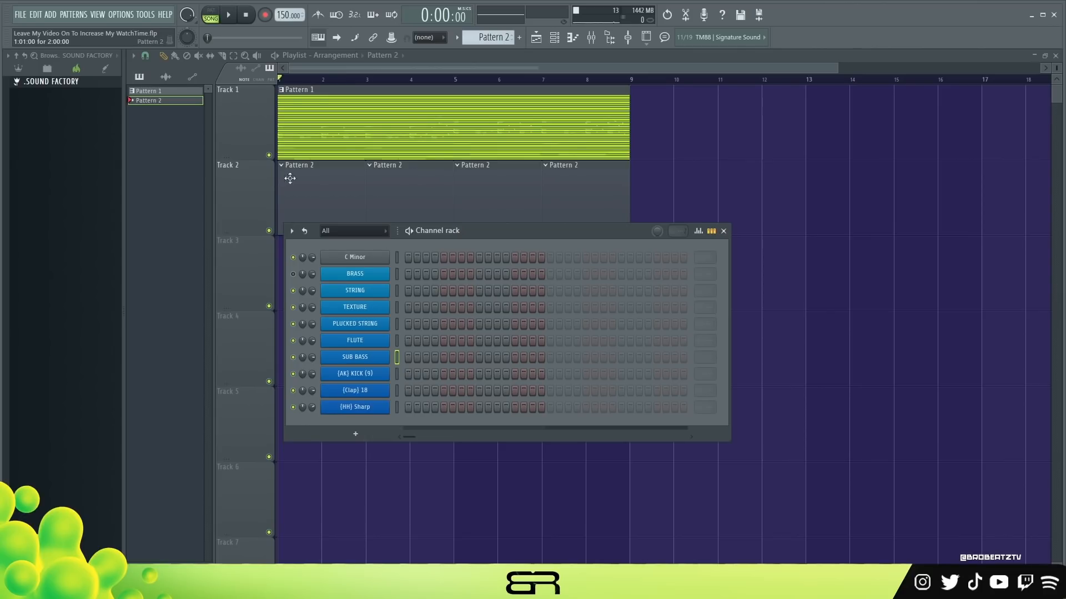
pyautogui.click(443, 390)
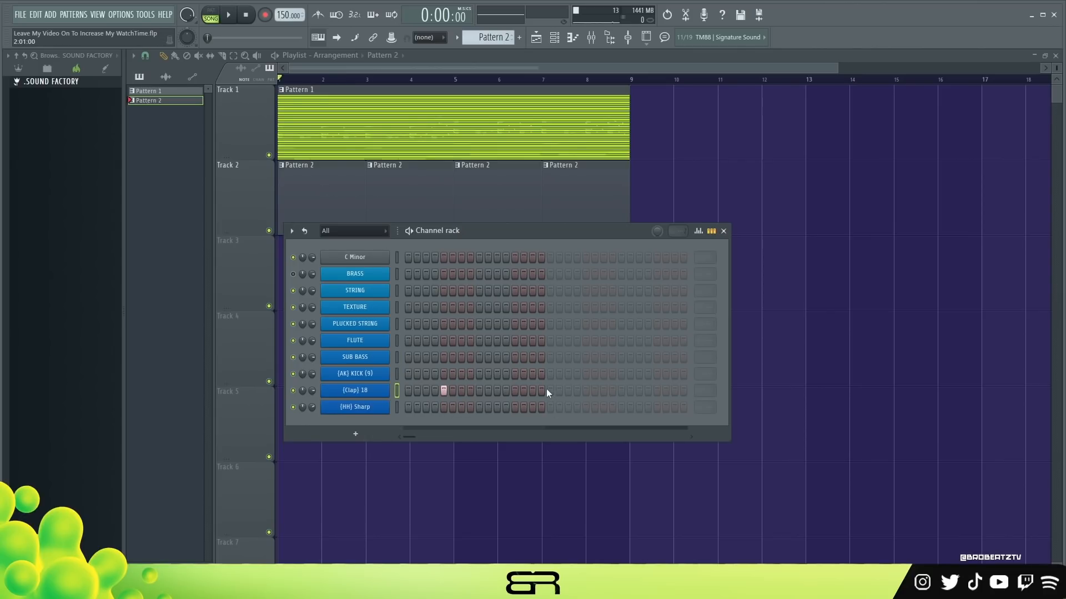
pyautogui.rightClick(444, 391)
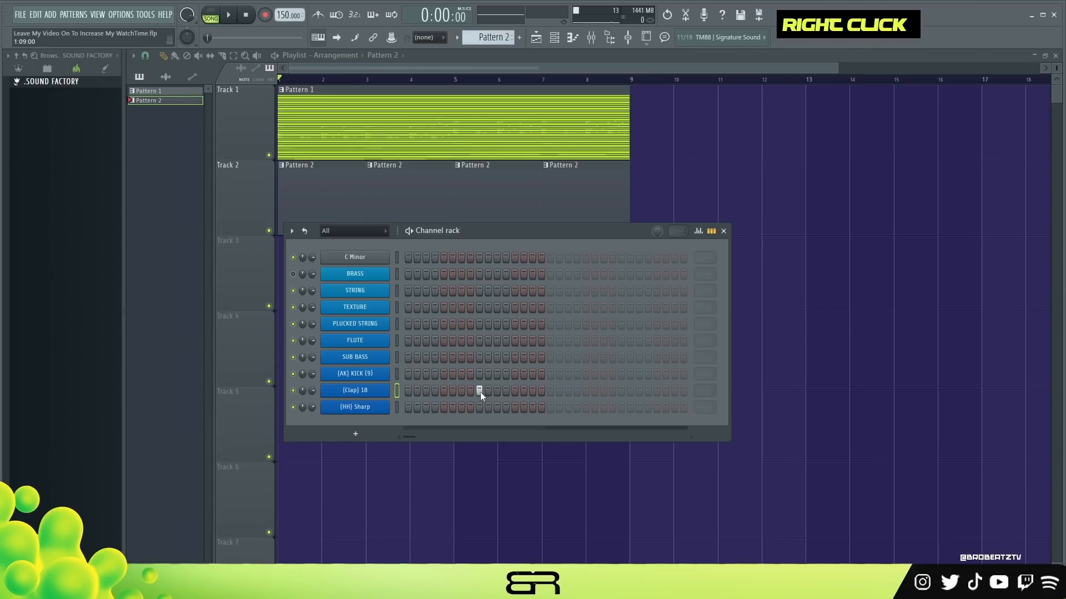
pyautogui.click(621, 390)
pyautogui.click(568, 391)
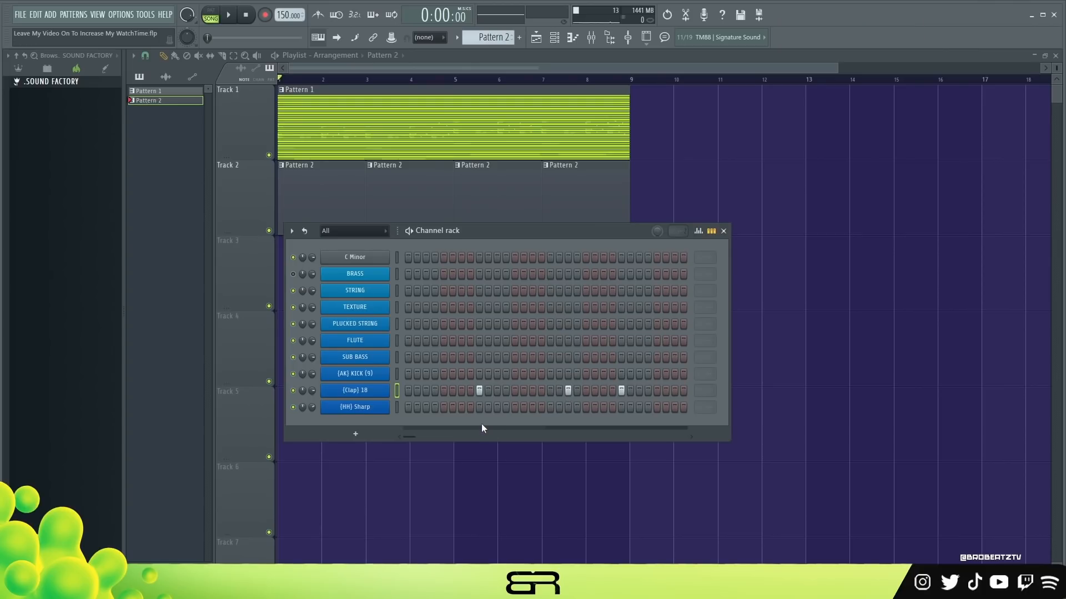
pyautogui.press('space')
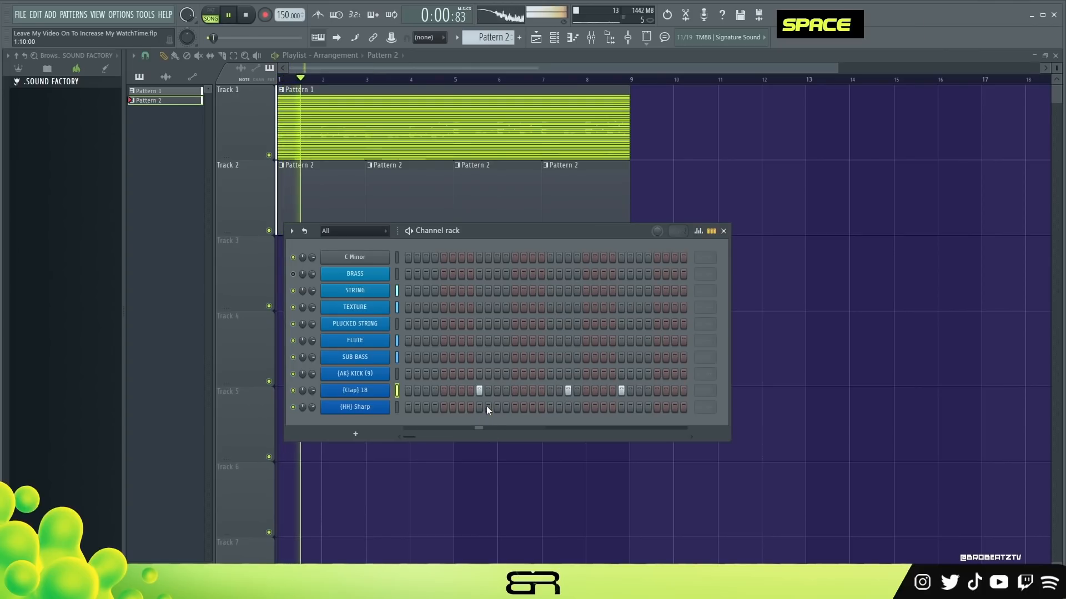
pyautogui.press('space')
# Raise the velocity of all clap notes in the piano roll, and play them with the arrangement.
pyautogui.rightClick(396, 390)
pyautogui.click(410, 390)
pyautogui.hotkey('ctrl', 'a')
pyautogui.scroll(5, 415, 368)
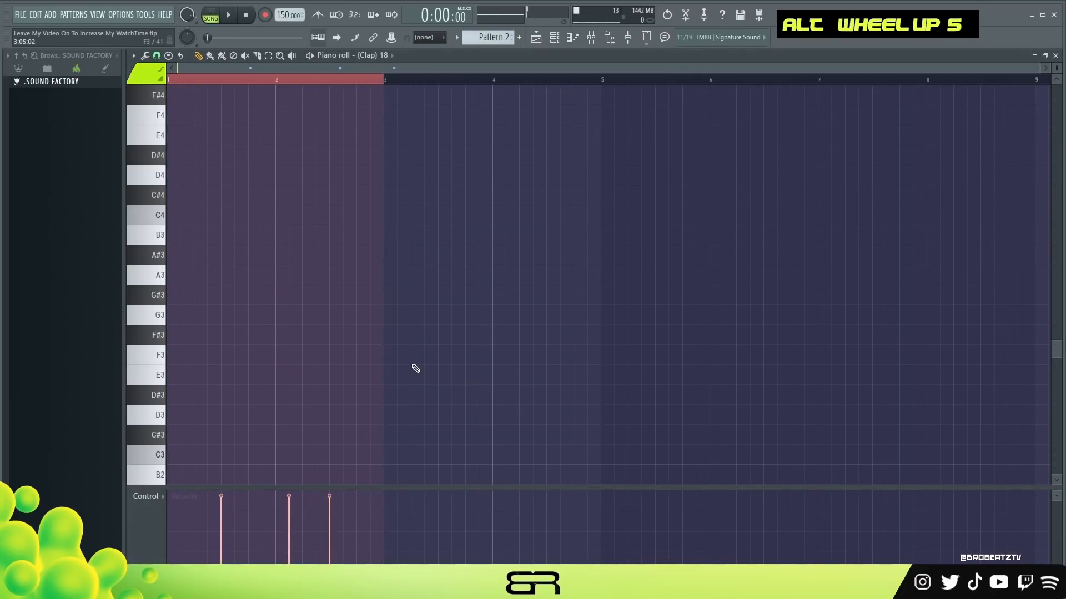
pyautogui.press('space')
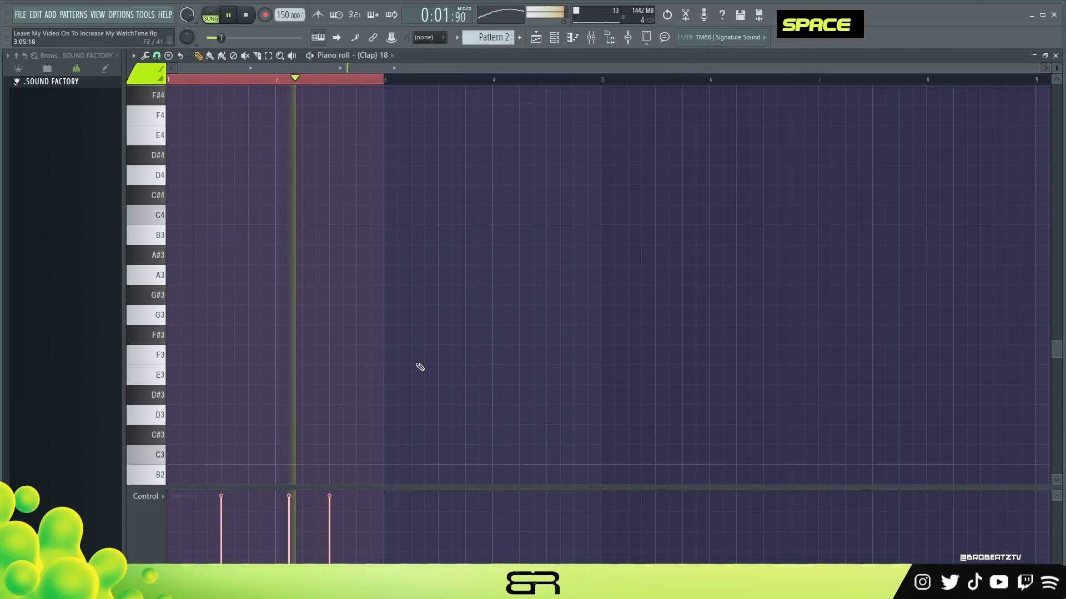
pyautogui.press('space')
# Add kick hits on steps 1, 7, 13, 21 and 27 of Pattern 2 in the channel rack.
pyautogui.click(536, 37)
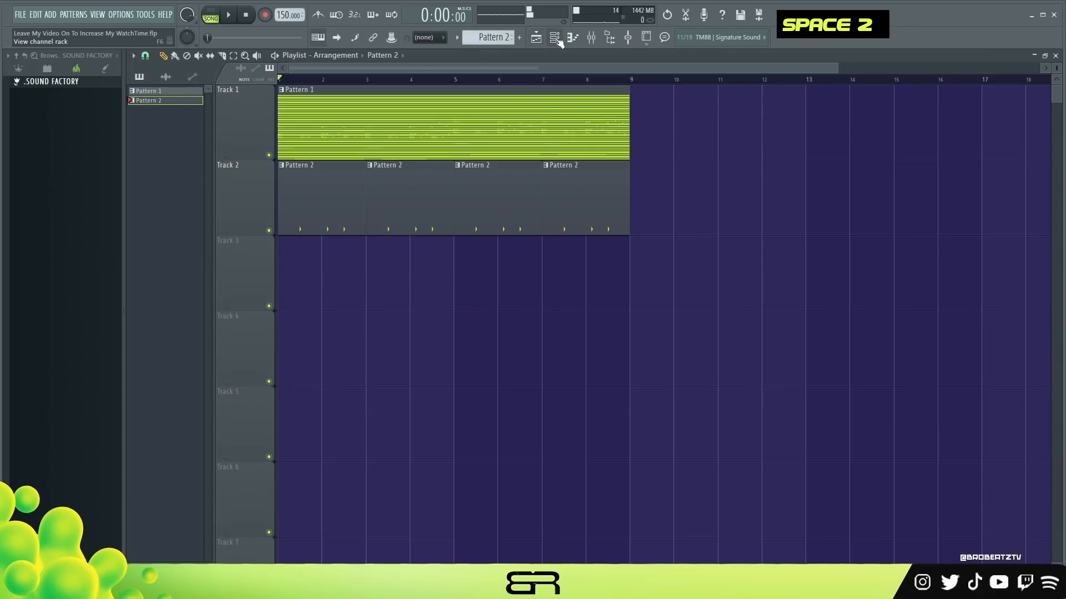
pyautogui.click(556, 39)
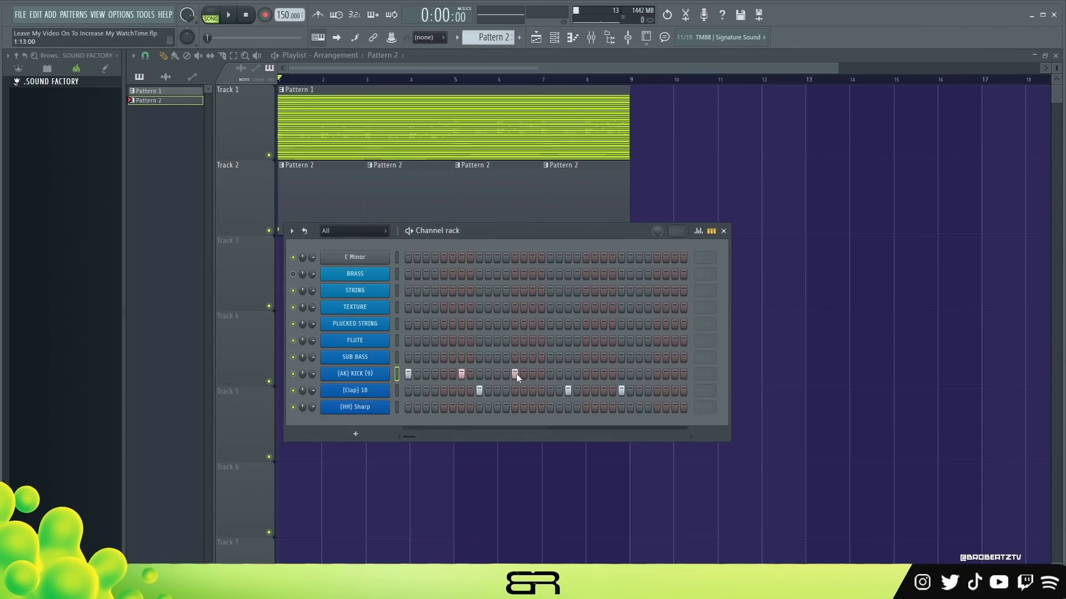
pyautogui.rightClick(648, 374)
# Duplicate all kick notes of Pattern 2 one semitone lower, onto B4, in the piano roll.
pyautogui.rightClick(382, 372)
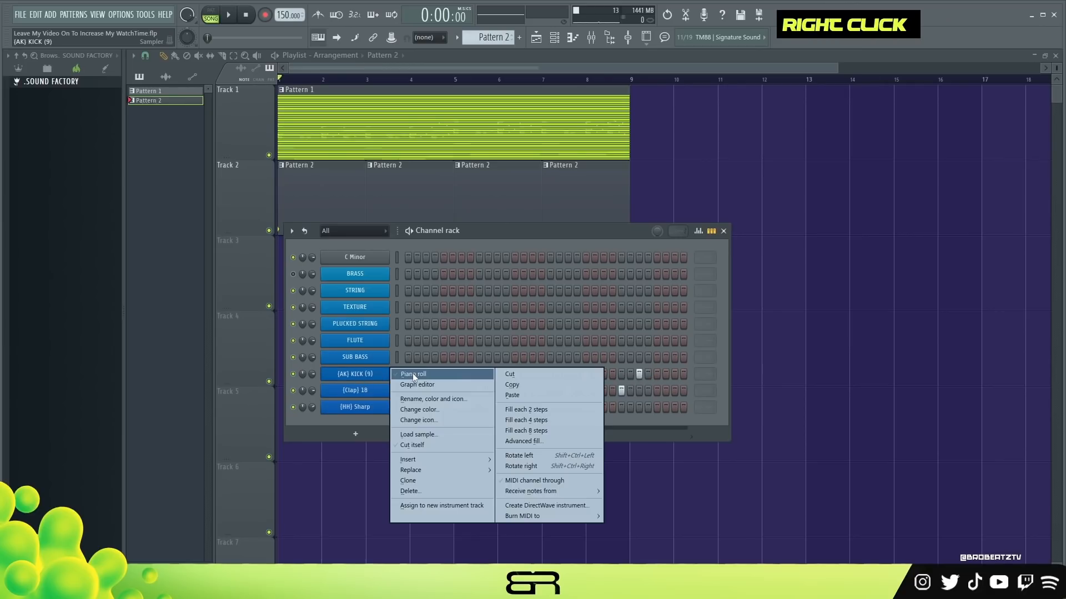
pyautogui.click(412, 373)
pyautogui.hotkey('ctrl', 'a')
pyautogui.scroll(-2, 445, 145)
pyautogui.keyDown('ctrl'); pyautogui.rightClick(381, 178); pyautogui.keyUp('ctrl')
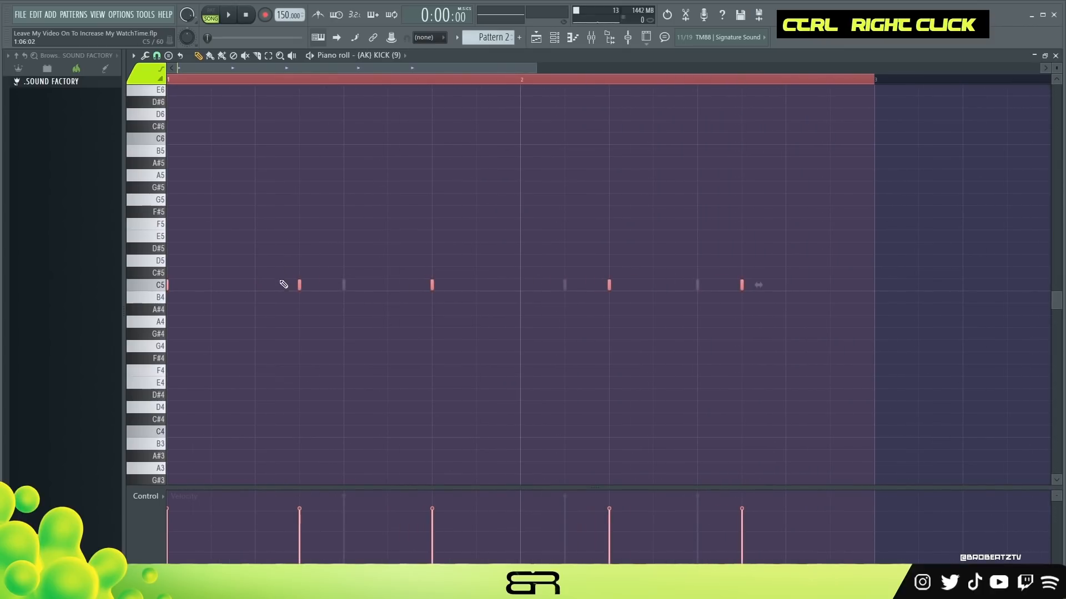
pyautogui.keyDown('shift'); pyautogui.click(309, 288); pyautogui.keyUp('shift')
pyautogui.moveTo(328, 304); pyautogui.dragTo(282, 307)
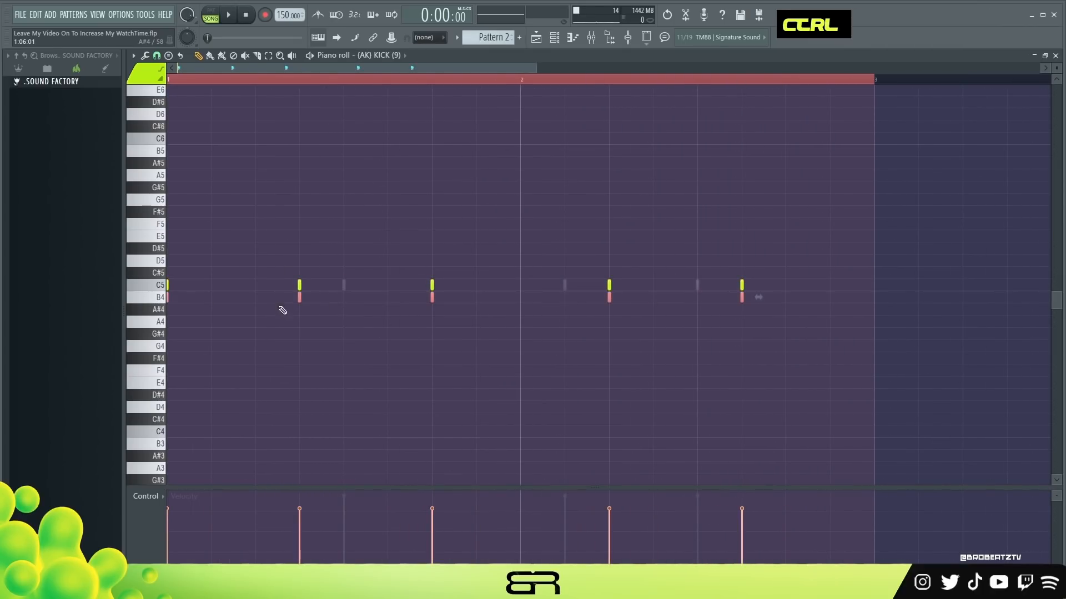
# Raise the velocity of all kick notes to the maximum, and play them with the arrangement.
pyautogui.hotkey('ctrl', 'a')
pyautogui.scroll(5, 359, 312)
pyautogui.press('space')
pyautogui.scroll(1, 360, 312)
pyautogui.scroll(4, 363, 312)
pyautogui.rightClick(400, 266)
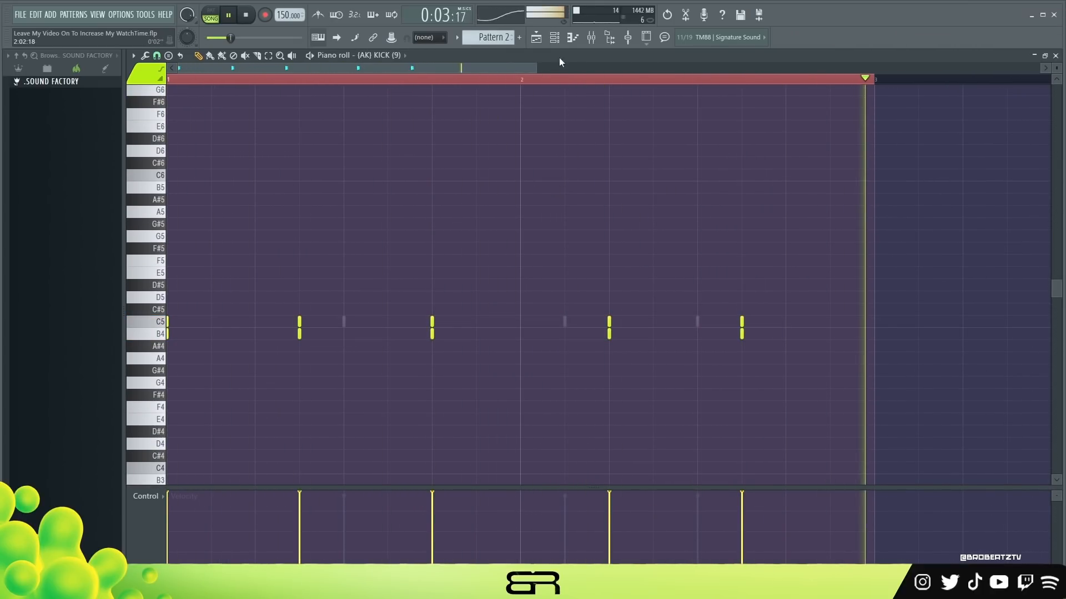
pyautogui.click(558, 39)
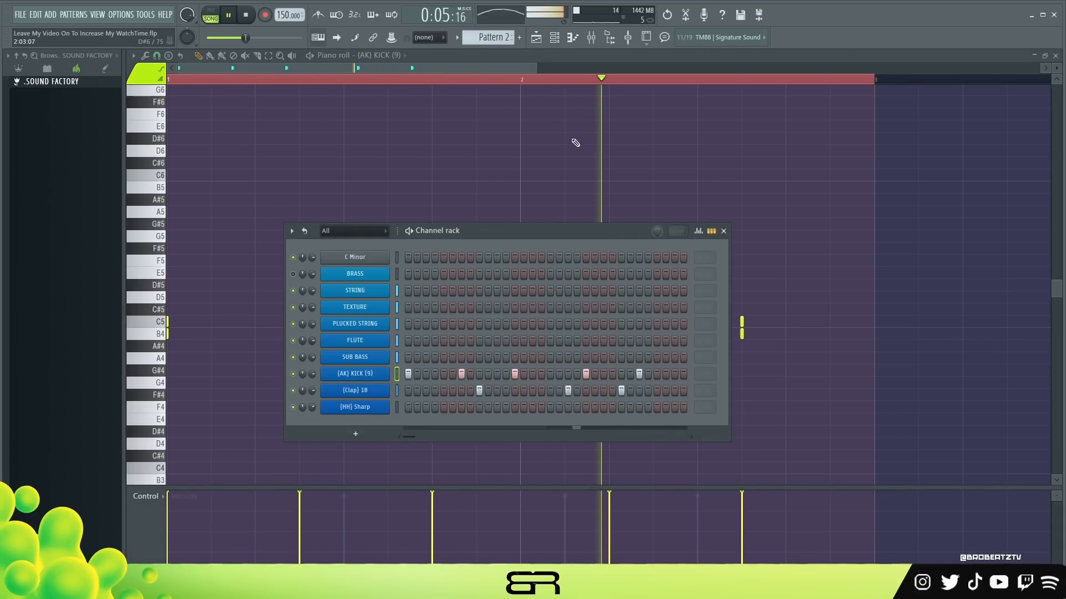
pyautogui.press('space')
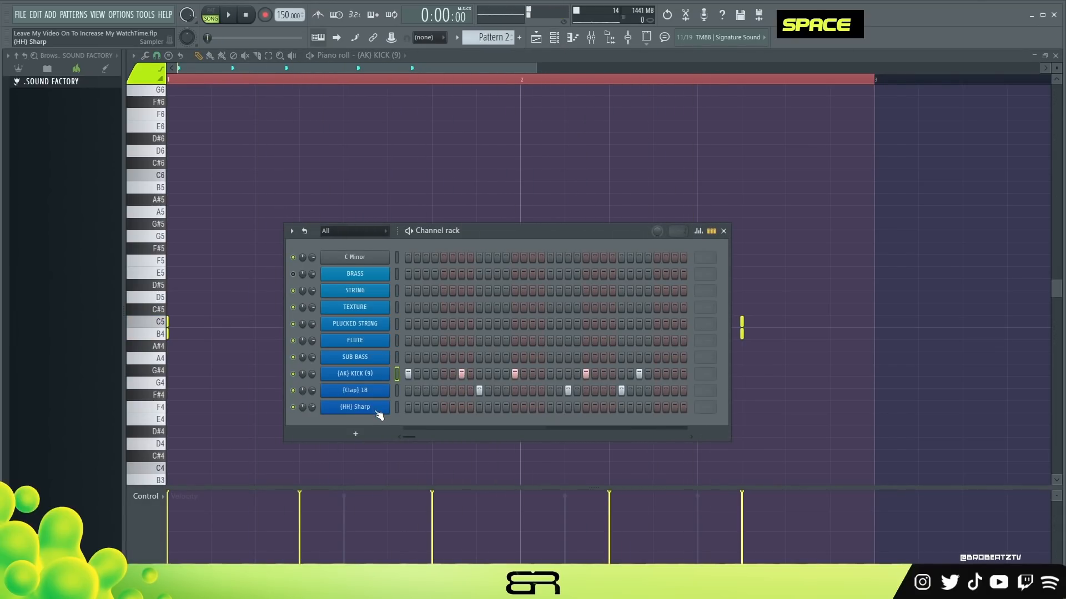
# Fill the hi-hat channel on every 2 steps, and lower the velocity of every second hi-hat note in bar 1.
pyautogui.rightClick(379, 411)
pyautogui.click(538, 443)
pyautogui.rightClick(383, 408)
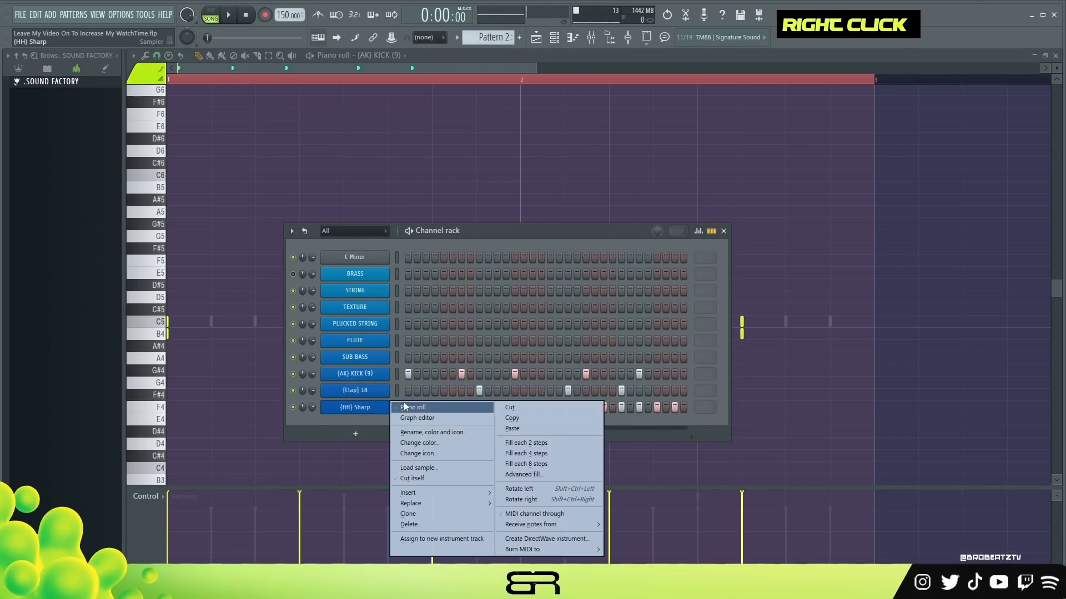
pyautogui.click(412, 407)
pyautogui.scroll(-2, 205, 280)
pyautogui.keyDown('ctrl'); pyautogui.keyDown('shift'); pyautogui.click(211, 284); pyautogui.keyUp('shift'); pyautogui.keyUp('ctrl')
pyautogui.keyDown('ctrl'); pyautogui.keyDown('shift'); pyautogui.click(299, 285); pyautogui.keyUp('shift'); pyautogui.keyUp('ctrl')
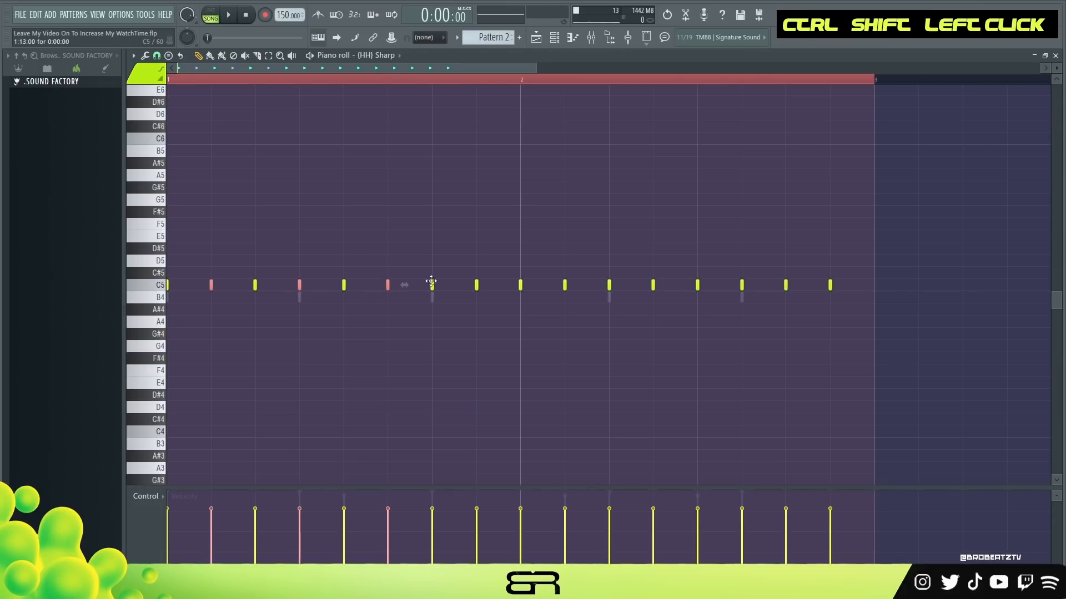
pyautogui.keyDown('alt'); pyautogui.scroll(-6, 478, 285); pyautogui.keyUp('alt')
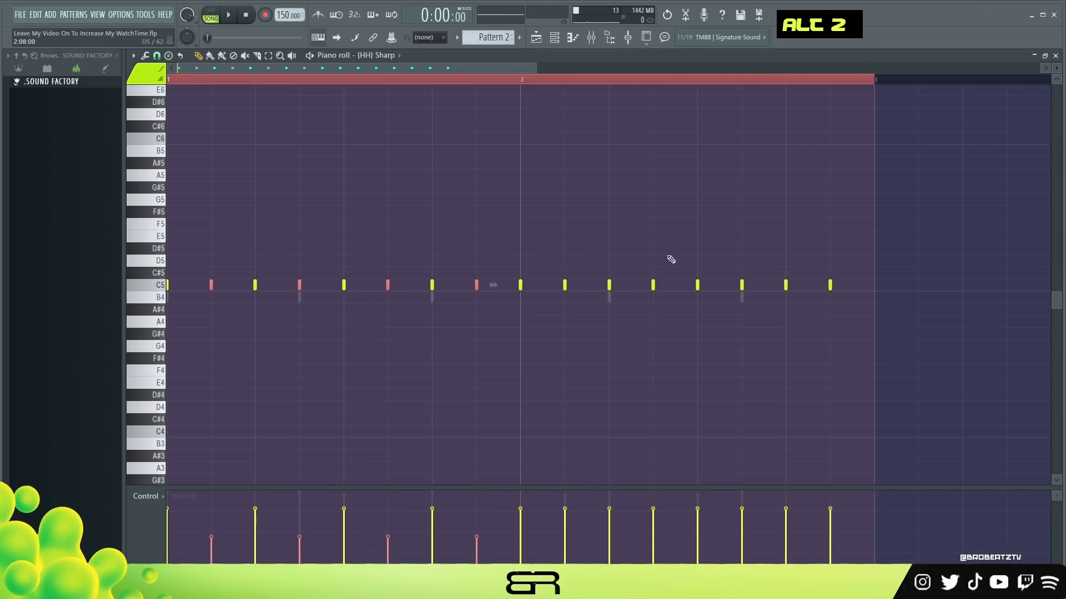
# Replace the hi-hat notes in bar 2 with a copy of the bar 1 notes.
pyautogui.moveTo(917, 220); pyautogui.dragTo(509, 321)
pyautogui.press('Delete')
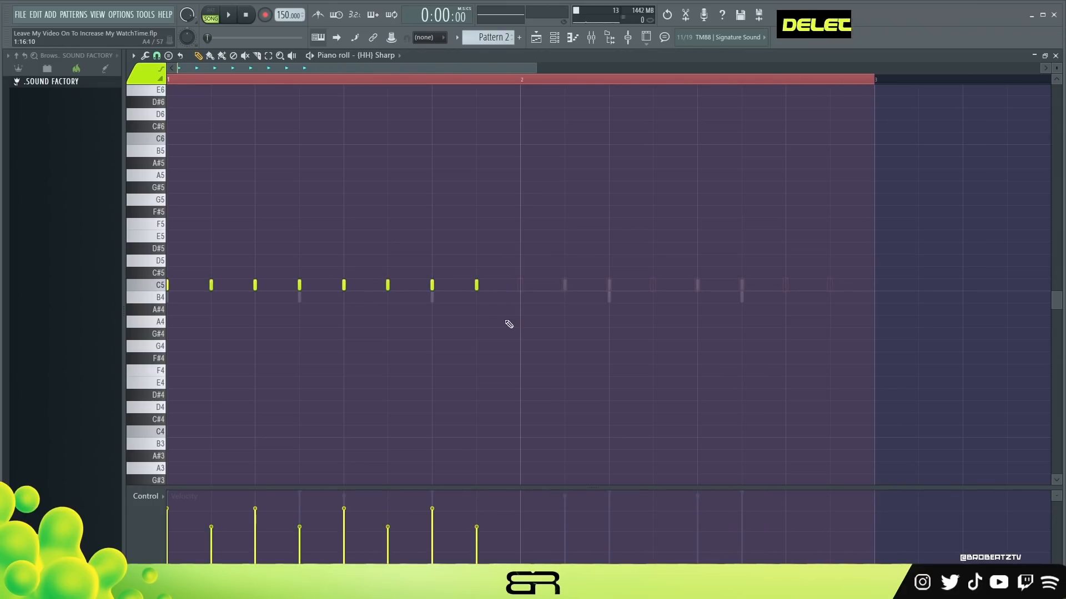
pyautogui.keyDown('shift'); pyautogui.moveTo(212, 286); pyautogui.dragTo(575, 283); pyautogui.keyUp('shift')
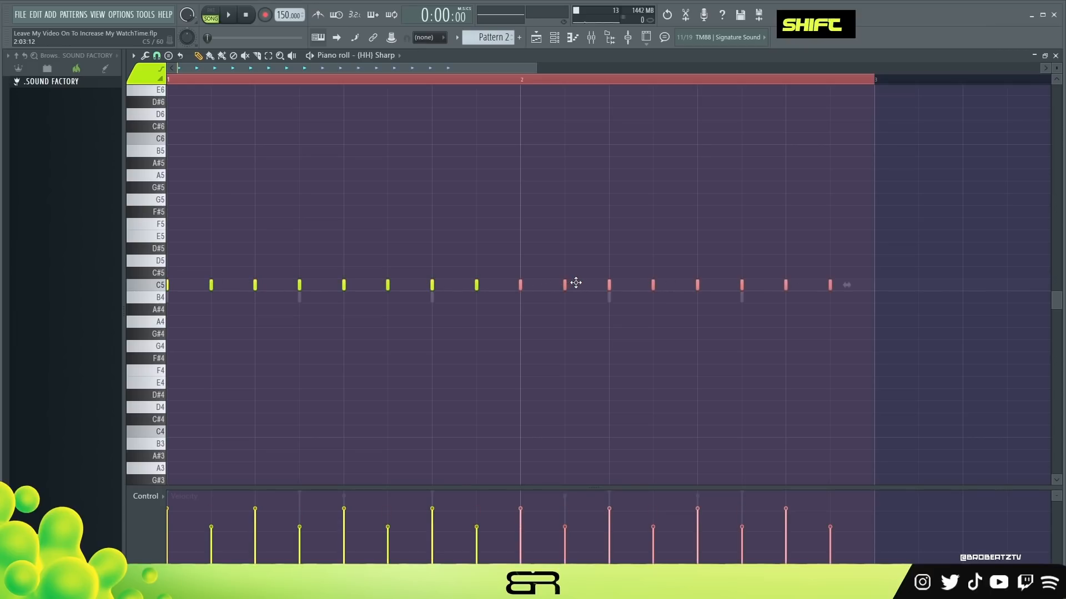
# Extend all hi-hat notes so each reaches the next one, and play them with the arrangement.
pyautogui.hotkey('ctrl', 'l')
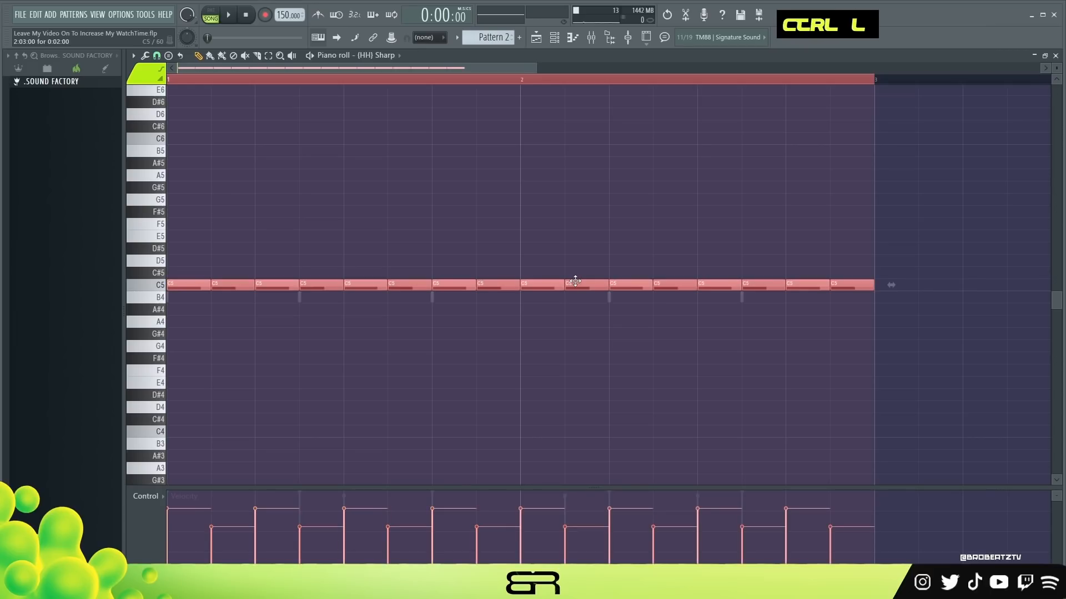
pyautogui.rightClick(545, 240)
pyautogui.press('space')
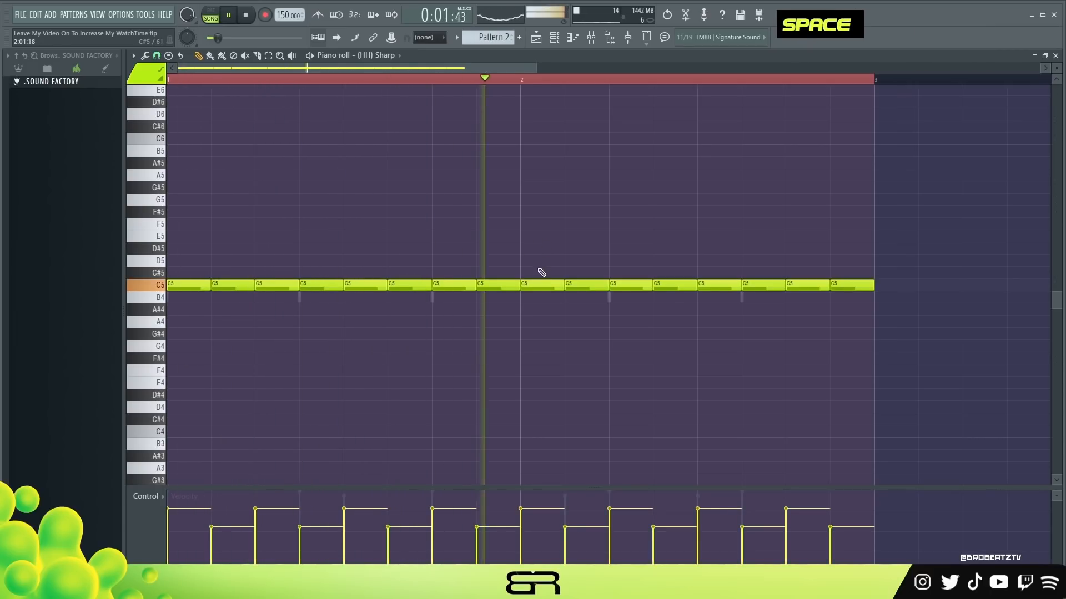
pyautogui.press('space')
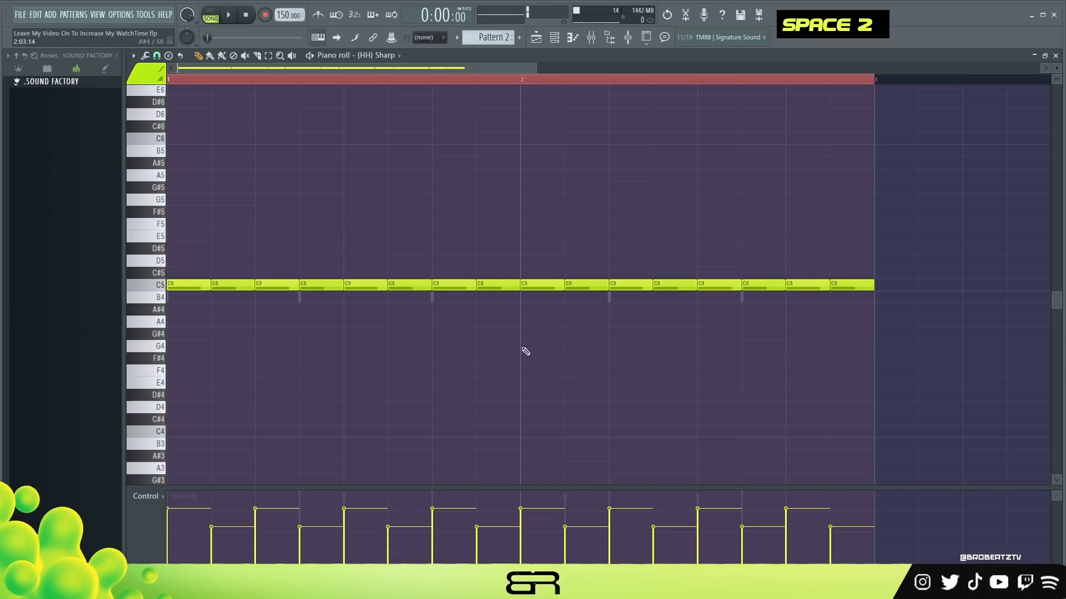
# Enlarge the velocity area of the hi-hat piano roll, and set the note snap to 1/6 beat.
pyautogui.moveTo(213, 487); pyautogui.dragTo(216, 386)
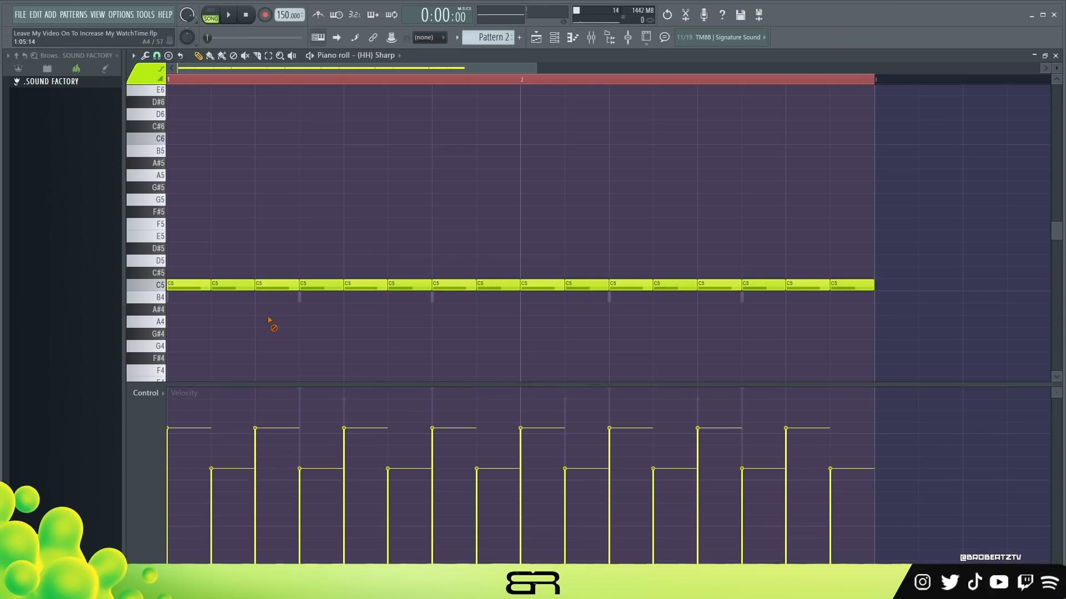
pyautogui.rightClick(269, 321)
pyautogui.rightClick(158, 57)
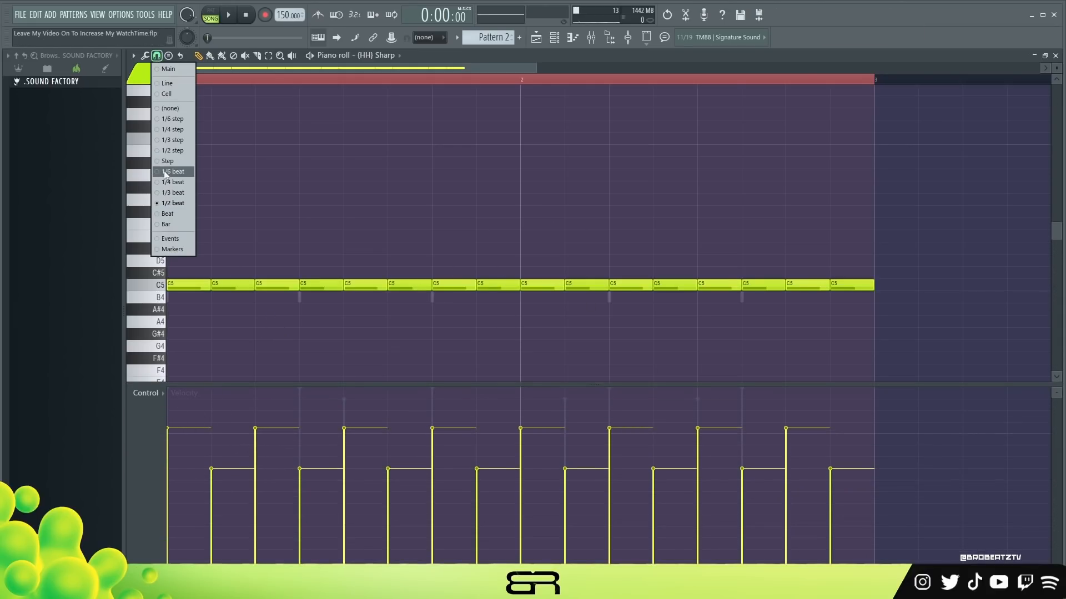
pyautogui.click(168, 195)
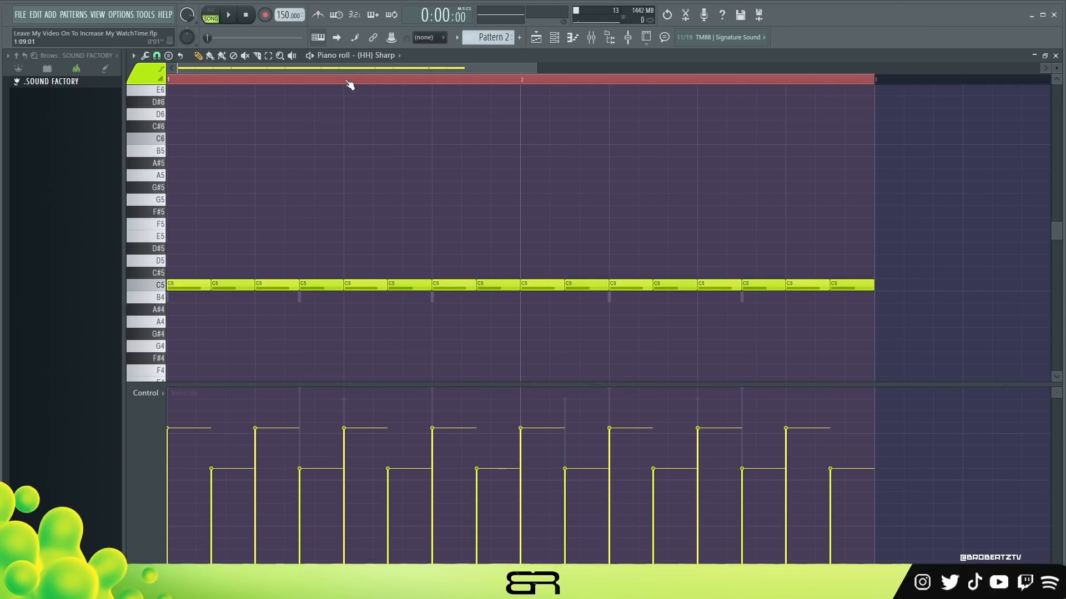
pyautogui.scroll(-1, 332, 85)
pyautogui.rightClick(157, 56)
pyautogui.click(186, 171)
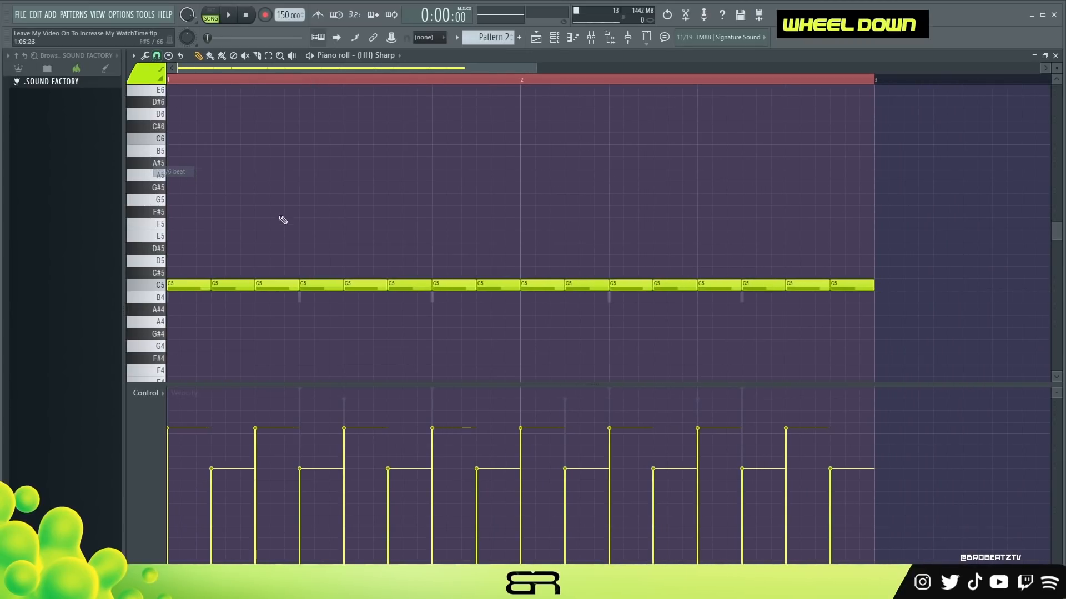
# Add a roll of three short F4 hi-hat notes with rising velocities late in beat 3 of bar 1, and play it.
pyautogui.scroll(-1, 359, 331)
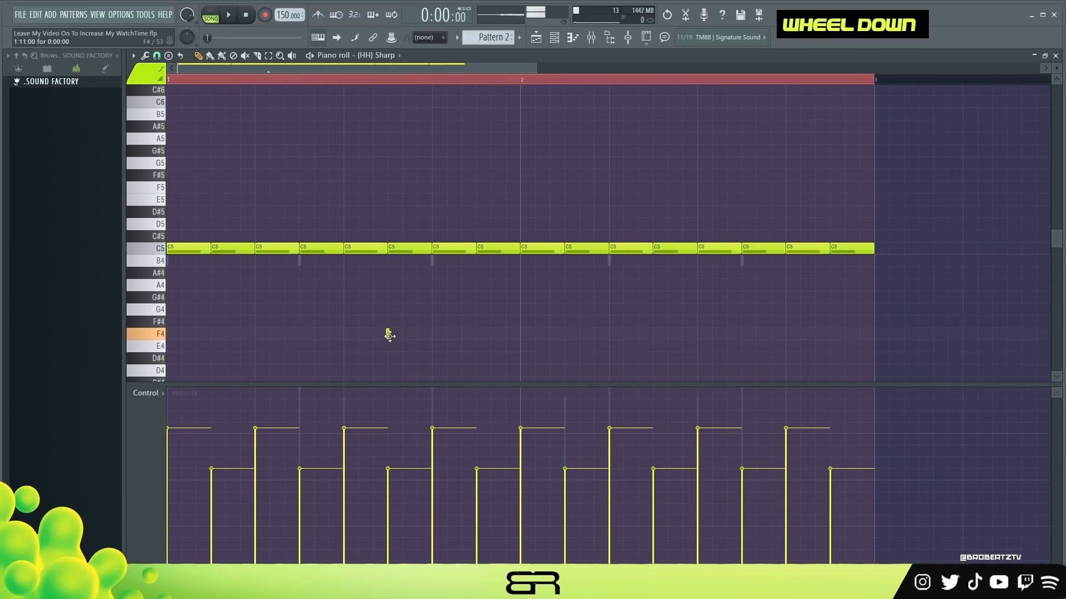
pyautogui.keyDown('ctrl'); pyautogui.moveTo(451, 338); pyautogui.dragTo(363, 321); pyautogui.keyUp('ctrl')
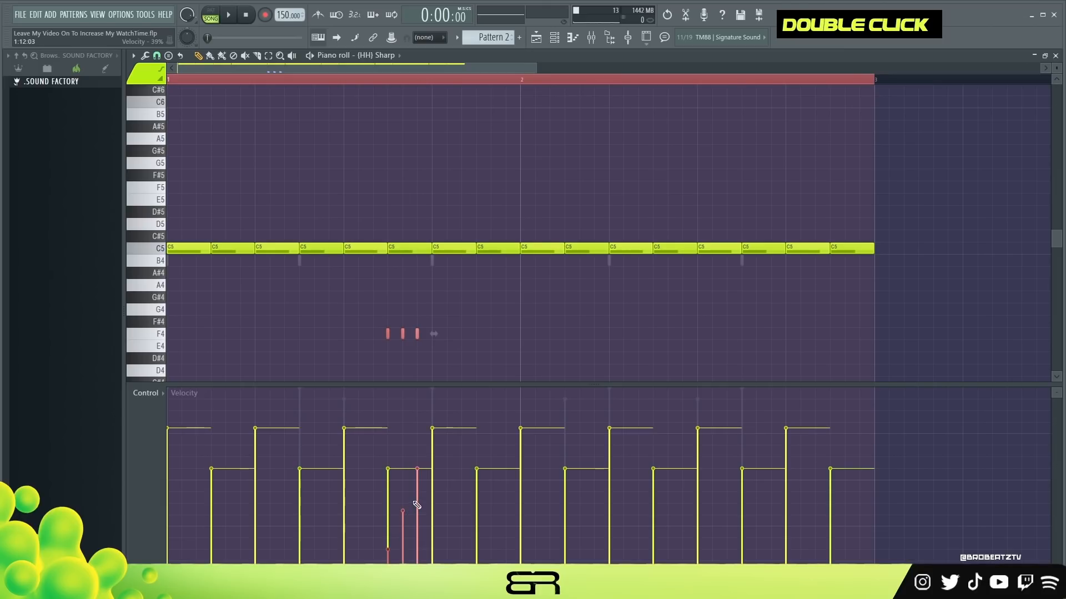
pyautogui.press('space')
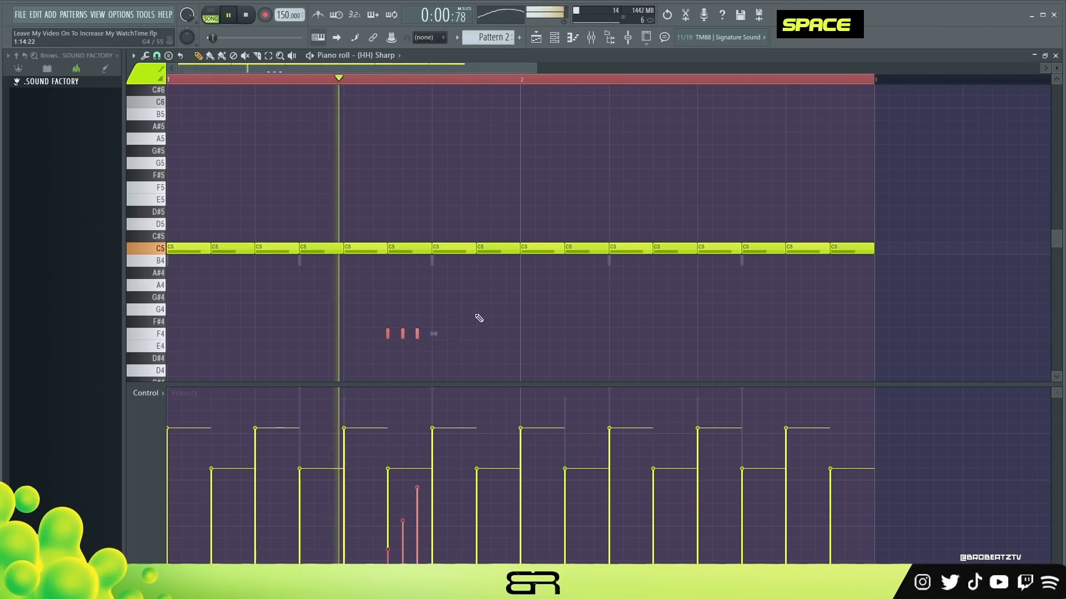
pyautogui.press('space')
# Copy the three-note hi-hat roll to beat 2 of bar 2 on C#5, and raise its velocities slightly.
pyautogui.keyDown('shift'); pyautogui.moveTo(418, 334); pyautogui.dragTo(641, 216); pyautogui.keyUp('shift')
pyautogui.press('space')
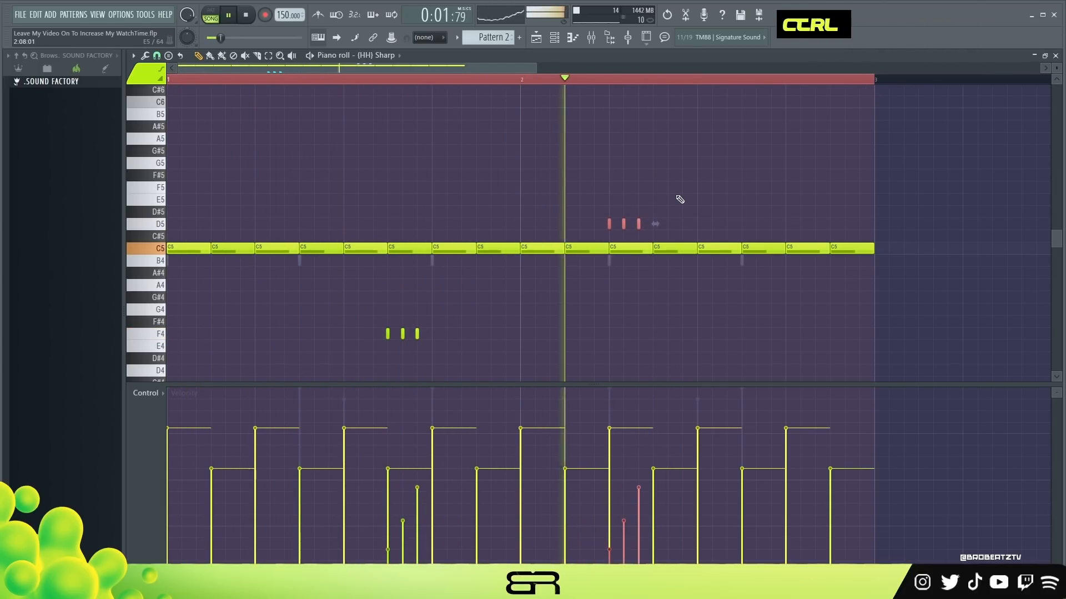
pyautogui.press('space')
pyautogui.press('space')
pyautogui.moveTo(640, 223); pyautogui.dragTo(640, 234)
pyautogui.scroll(1, 649, 217)
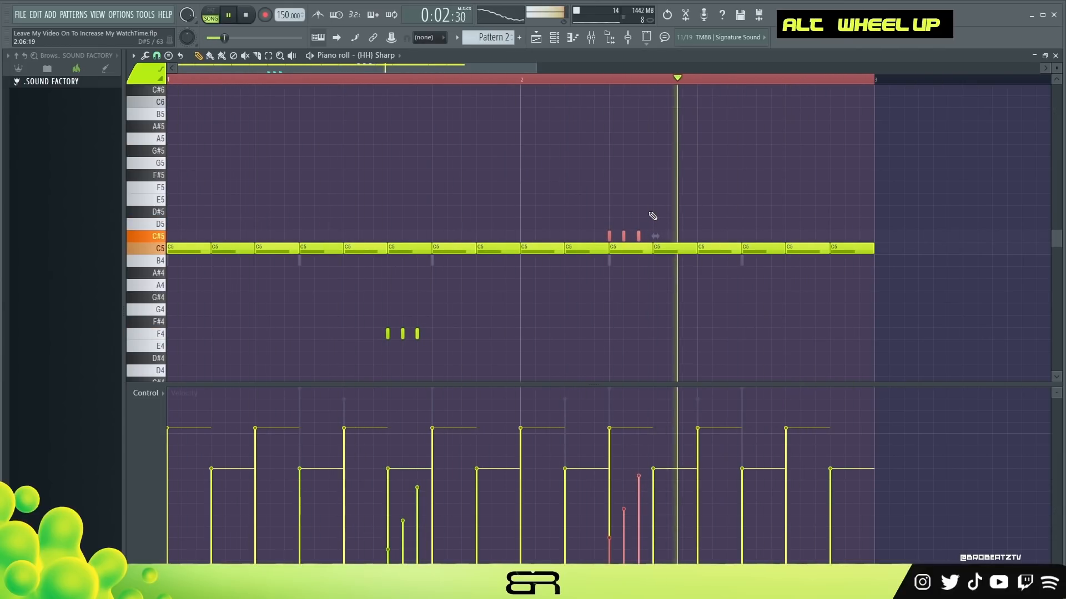
# Raise the velocities of the F4 hi-hat roll in bar 1 slightly while the pattern plays.
pyautogui.keyDown('ctrl'); pyautogui.moveTo(441, 324); pyautogui.dragTo(337, 350); pyautogui.keyUp('ctrl')
pyautogui.scroll(1, 447, 305)
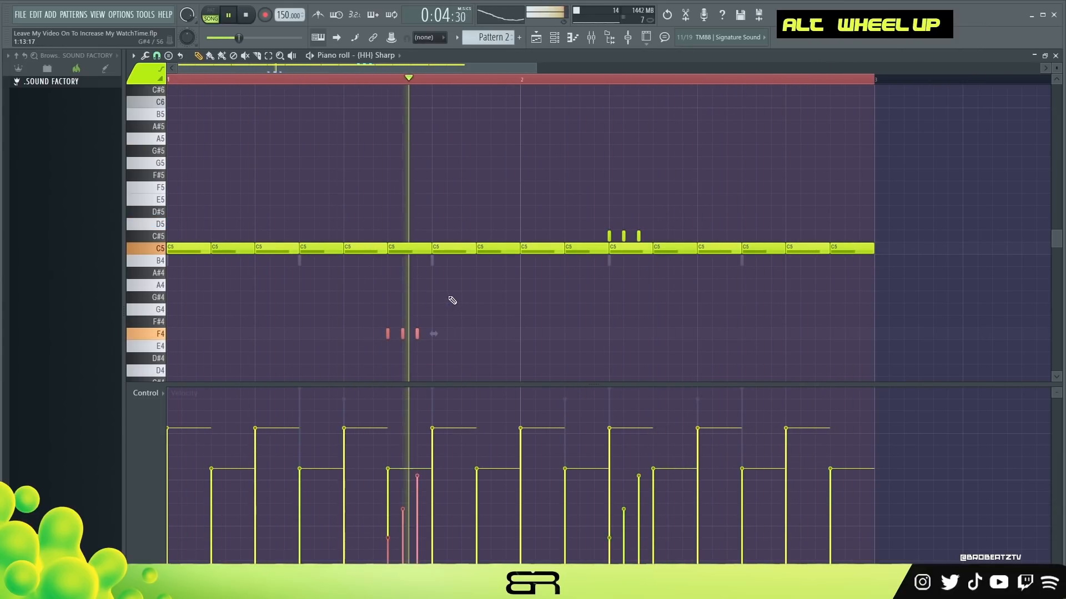
pyautogui.press('space')
pyautogui.rightClick(552, 308)
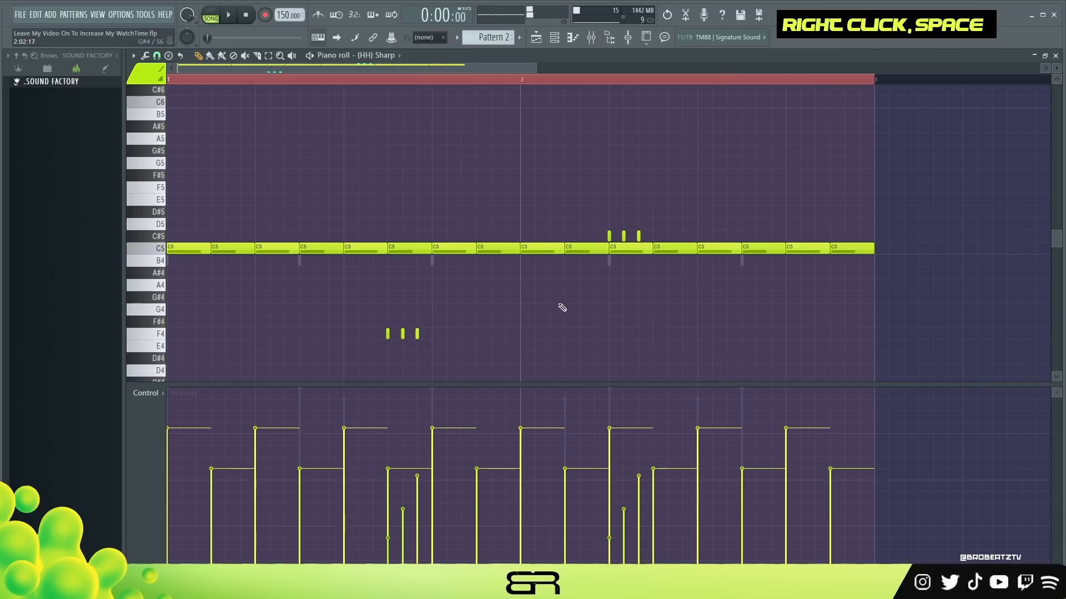
# Transpose the three-note hi-hat roll in bar 1 up two semitones to G4.
pyautogui.press('ctrl')
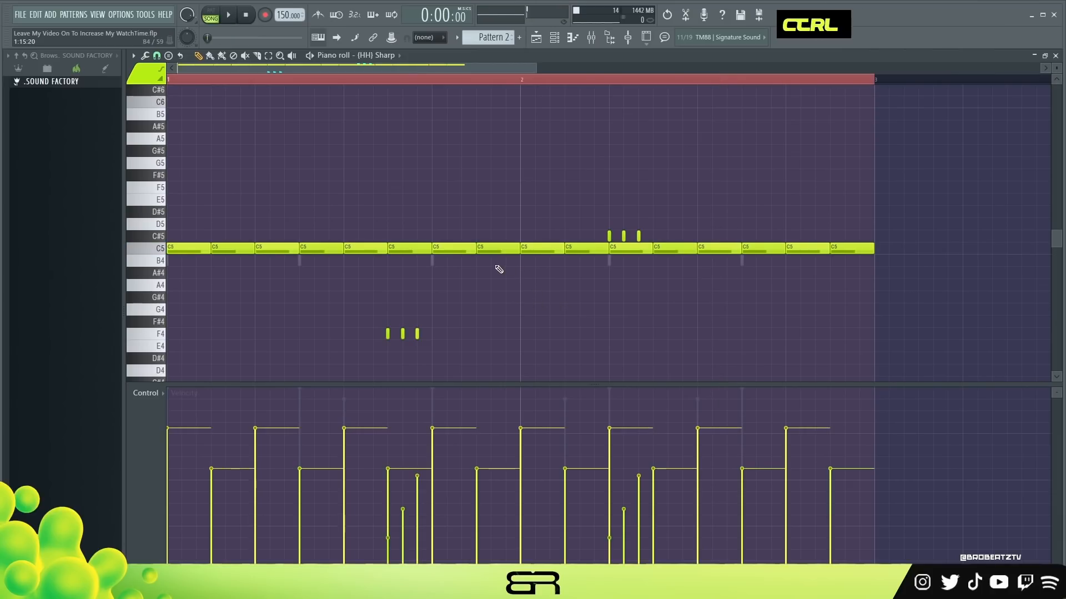
pyautogui.moveTo(464, 305); pyautogui.dragTo(395, 339)
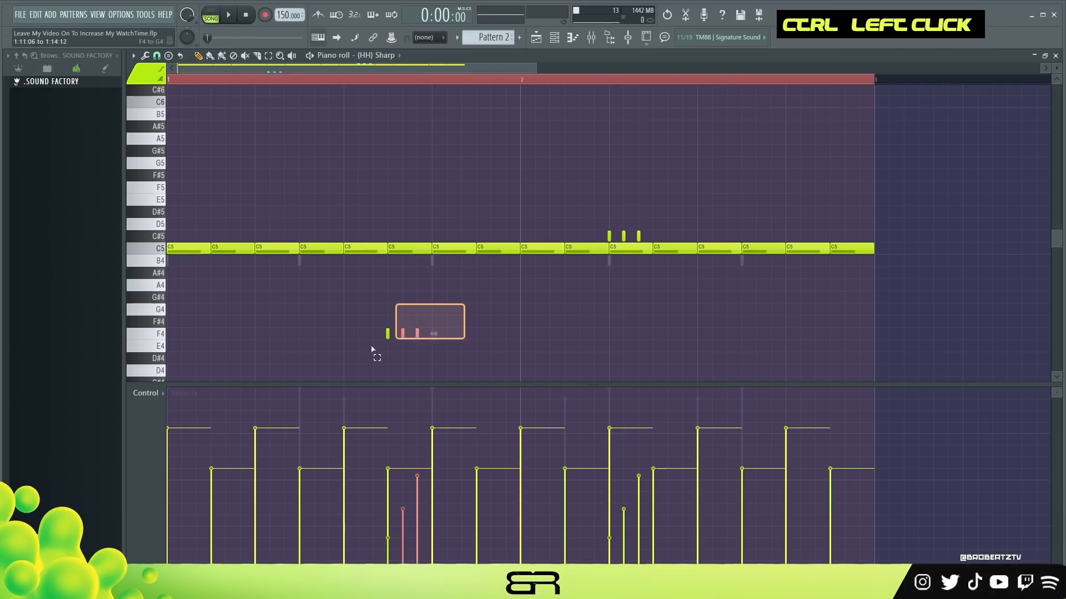
pyautogui.hotkey('shift', 'Up')
pyautogui.hotkey('shift', 'Up')
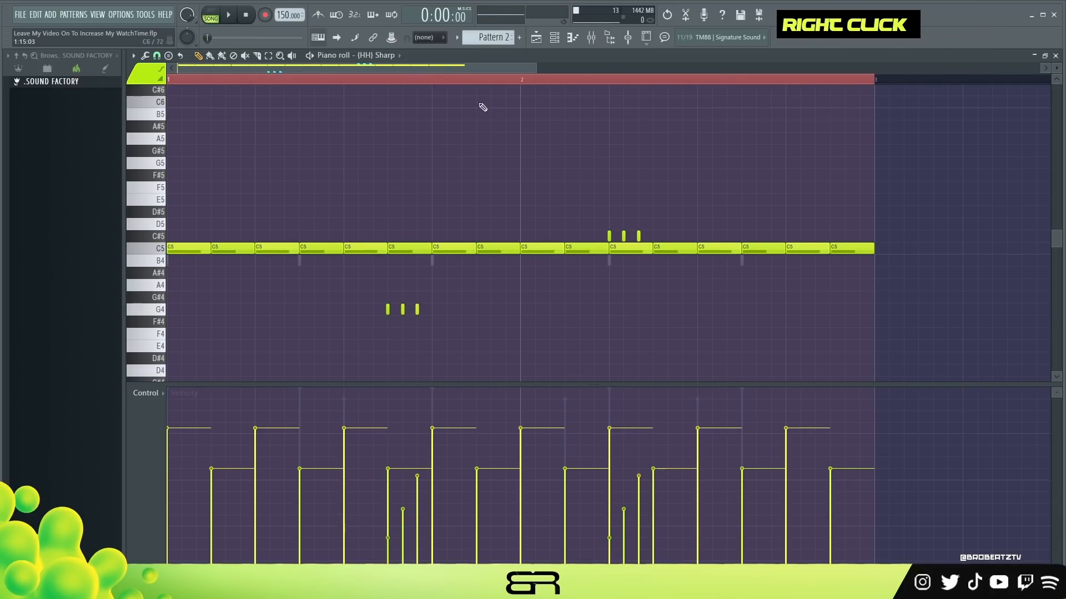
# Set the clap channel's volume to 81% in the channel rack, and return to the playlist.
pyautogui.scroll(-3, 477, 100)
pyautogui.click(536, 39)
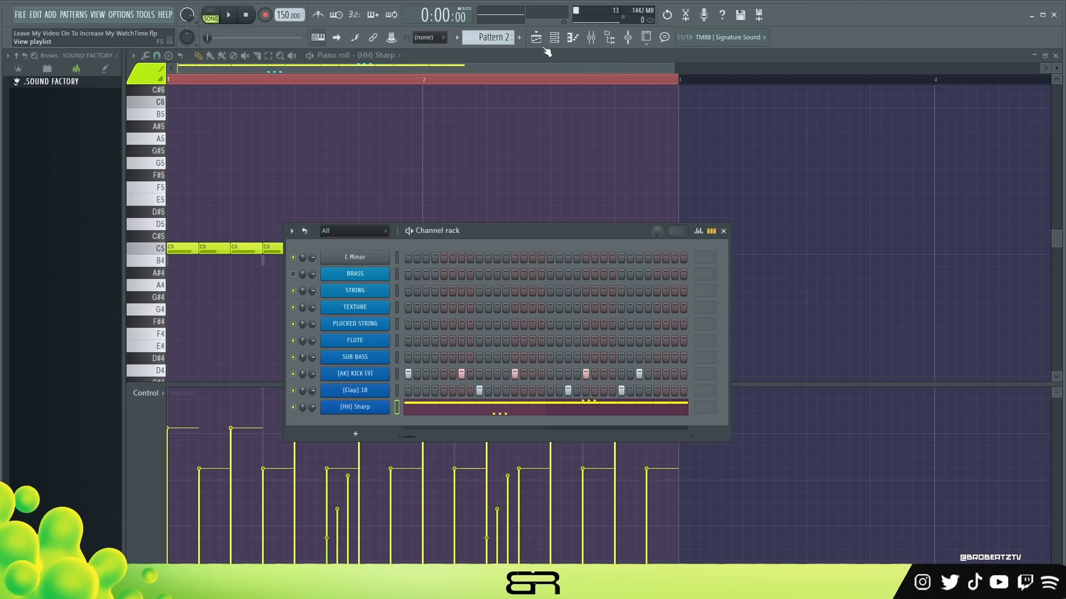
pyautogui.scroll(1, 312, 374)
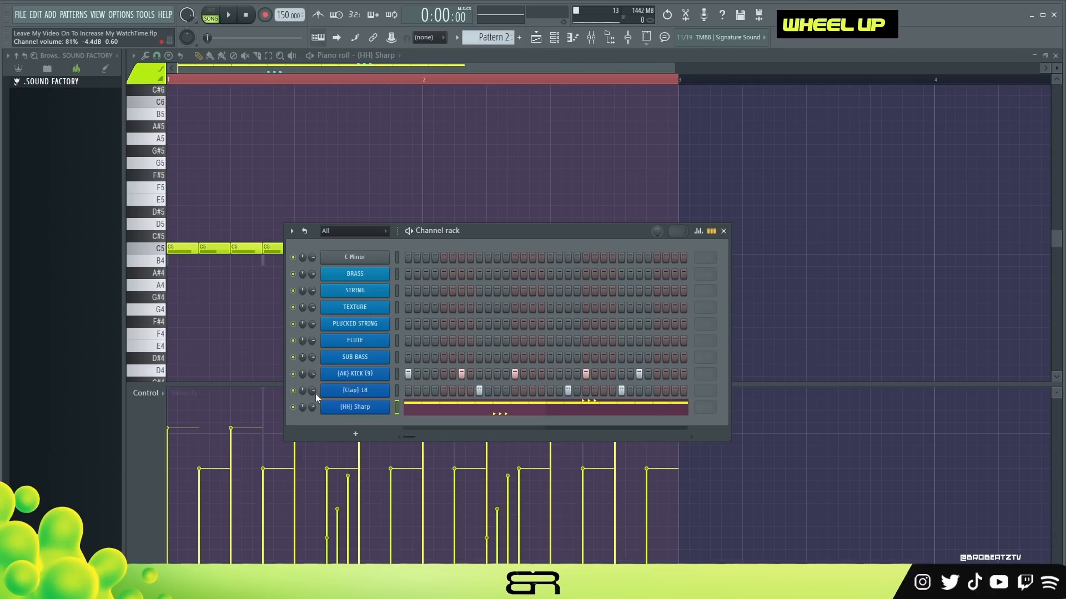
pyautogui.click(536, 39)
# While the arrangement plays, mute the flute and brass channels and lower the sub bass volume.
pyautogui.press('space')
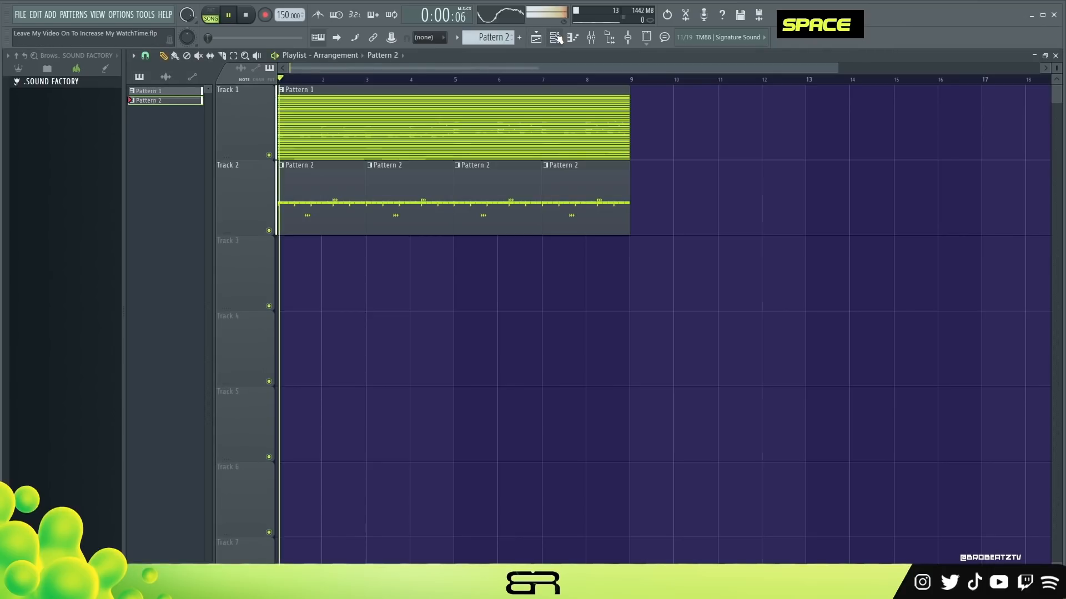
pyautogui.click(572, 37)
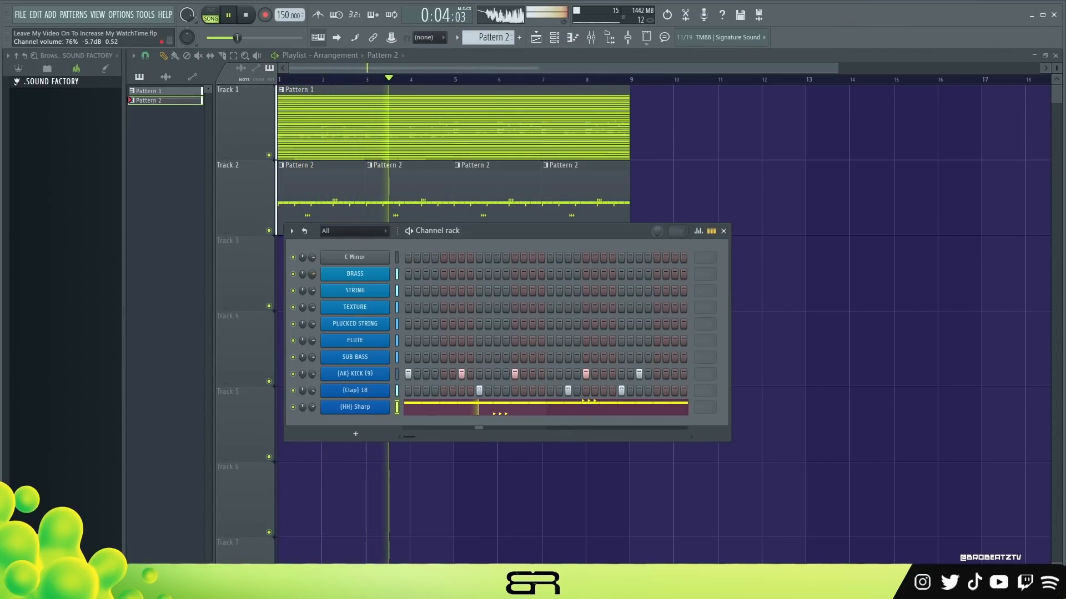
pyautogui.moveTo(464, 229); pyautogui.dragTo(466, 279)
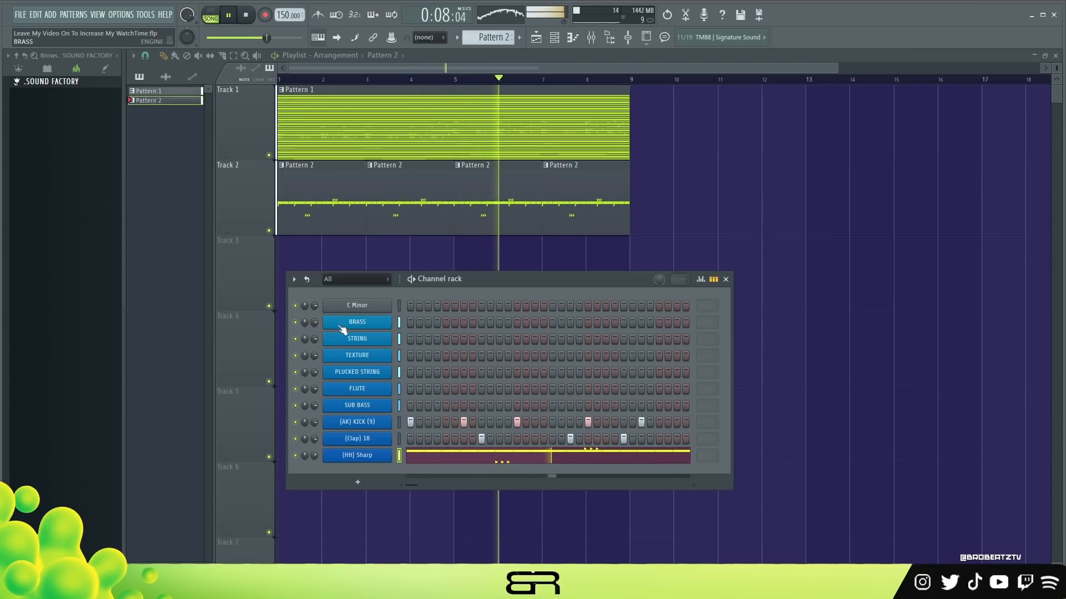
pyautogui.moveTo(463, 275); pyautogui.dragTo(460, 248)
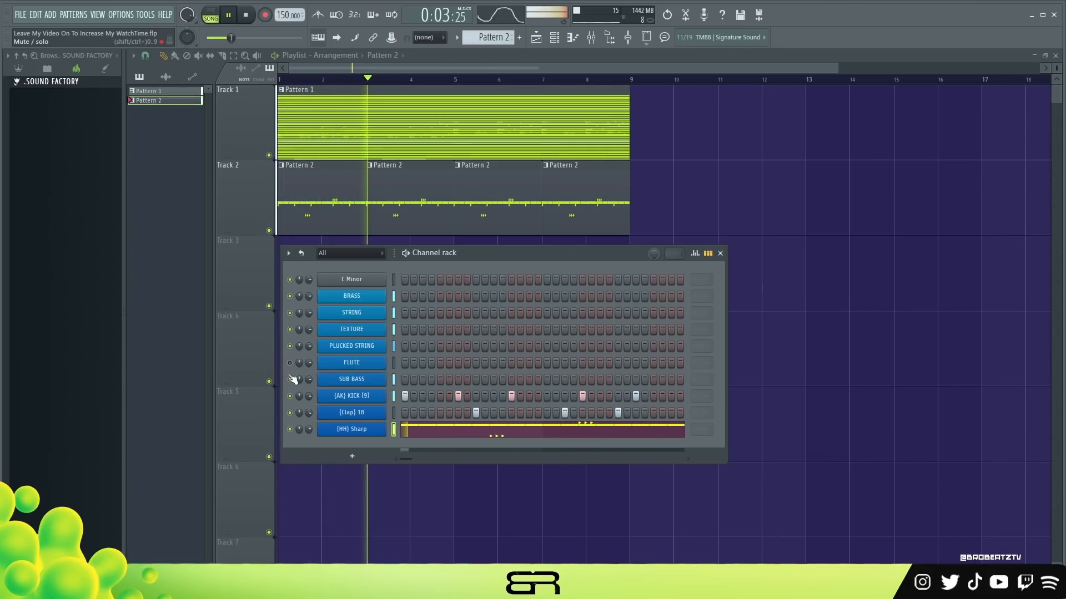
pyautogui.moveTo(309, 380); pyautogui.dragTo(309, 387)
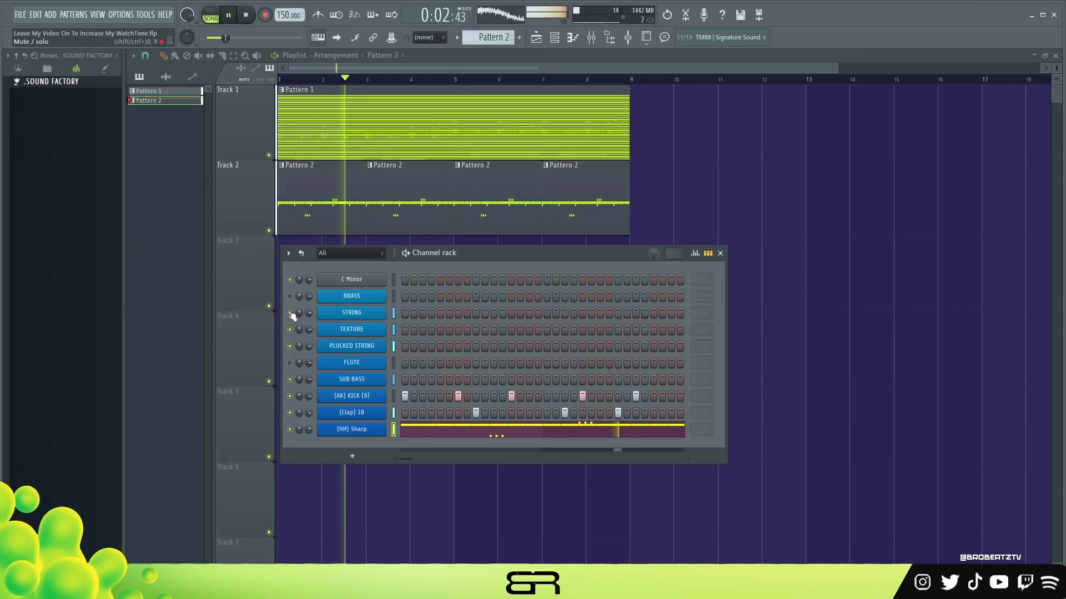
pyautogui.press('space')
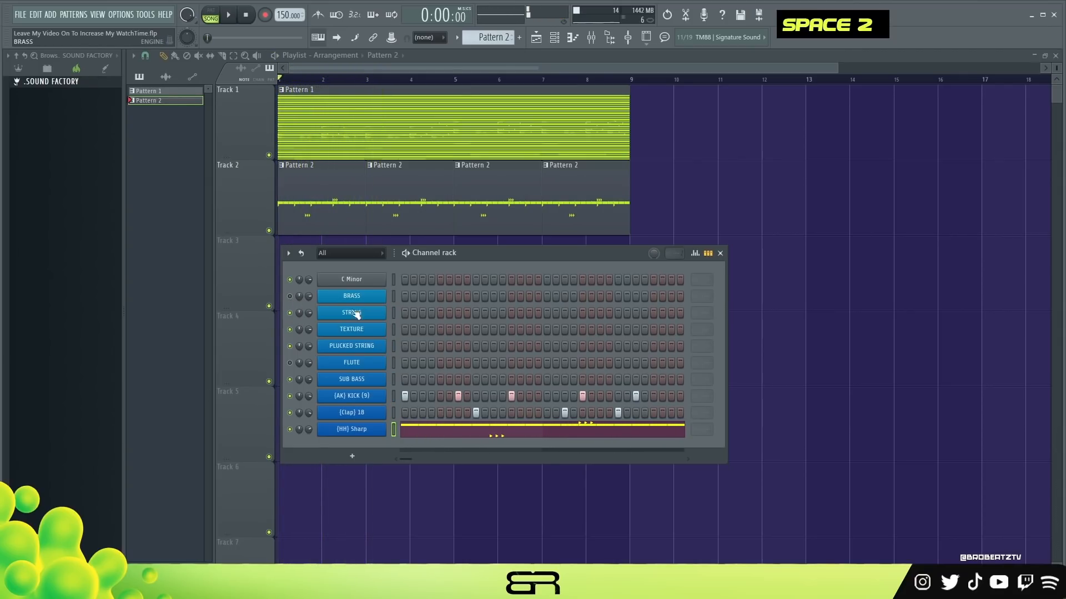